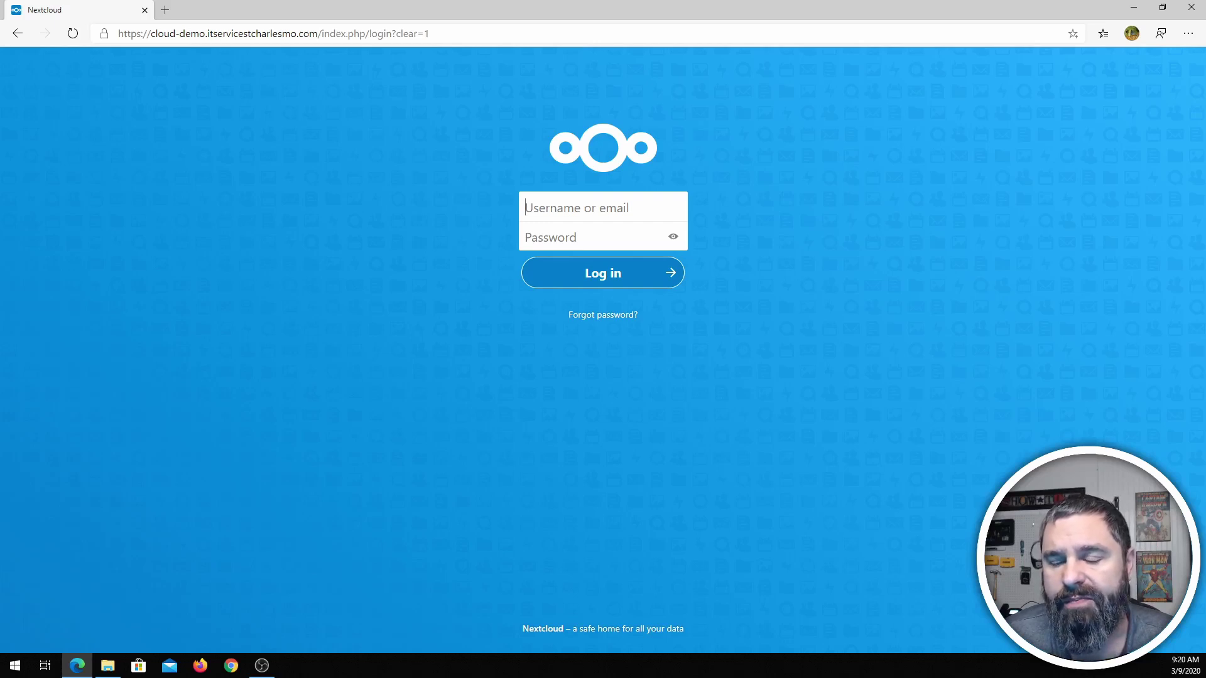
- Log in to the demo instance with the saved credentials and open oneSpreadsheet.xlsx
{"action": "key", "text": "ctrl+shift+l"}
{"action": "left_click", "coordinate": [573, 274]}
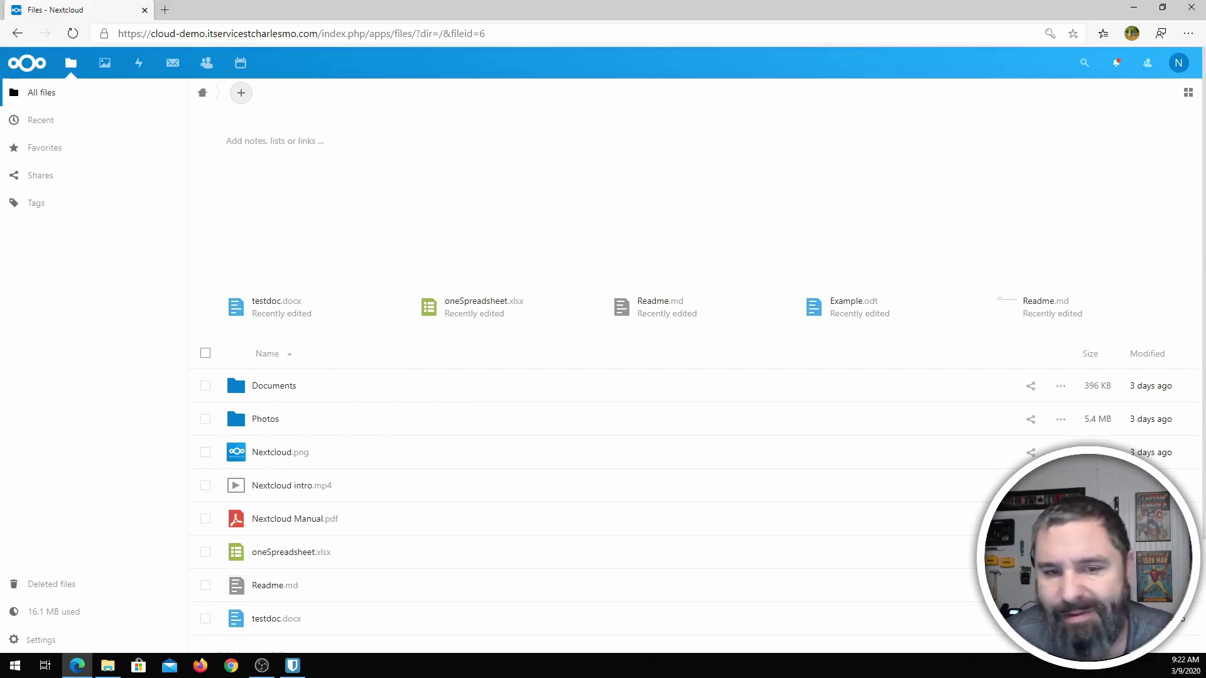
{"action": "left_click", "coordinate": [280, 553]}
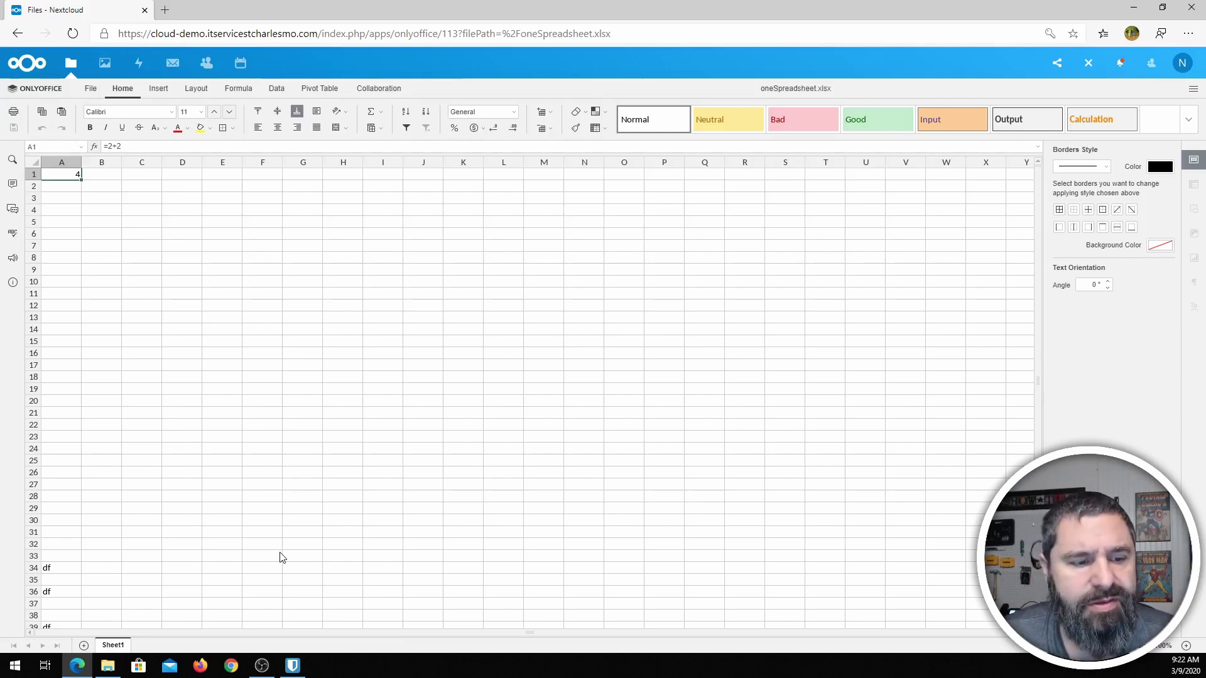
- Select the stray entries in A34:F42 and delete them
{"action": "left_click", "coordinate": [151, 329]}
{"action": "scroll", "coordinate": [55, 334], "scroll_direction": "down", "scroll_amount": 3}
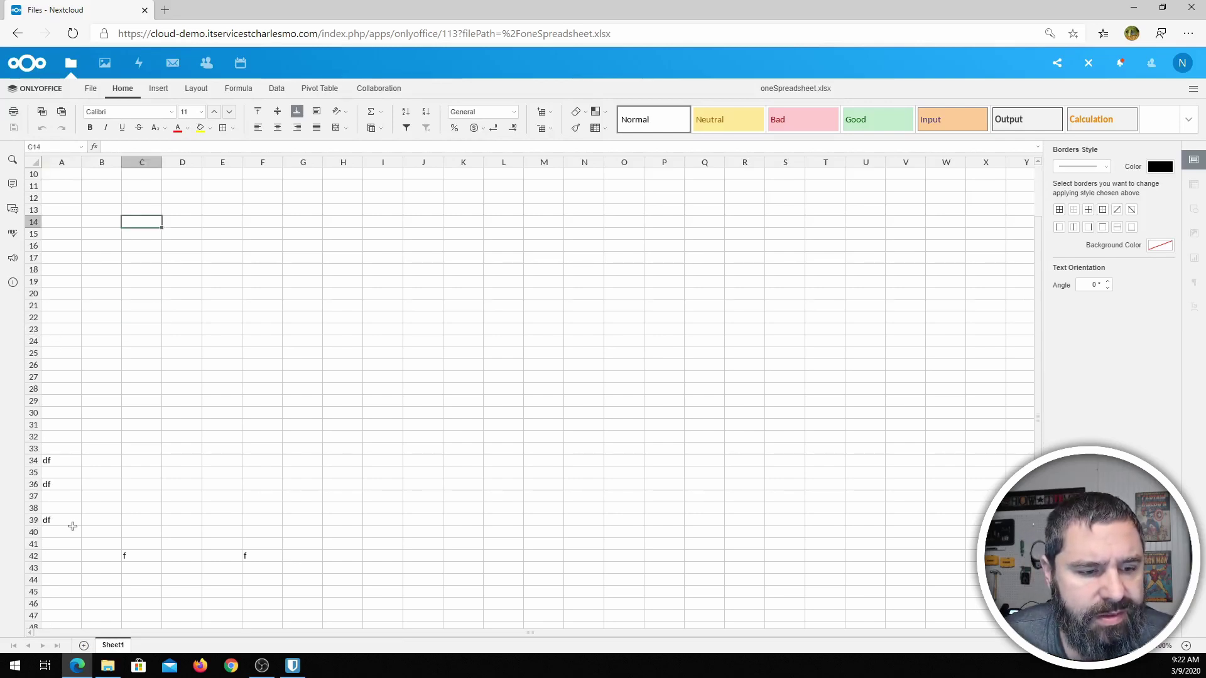
{"action": "left_click_drag", "start_coordinate": [247, 556], "coordinate": [51, 461]}
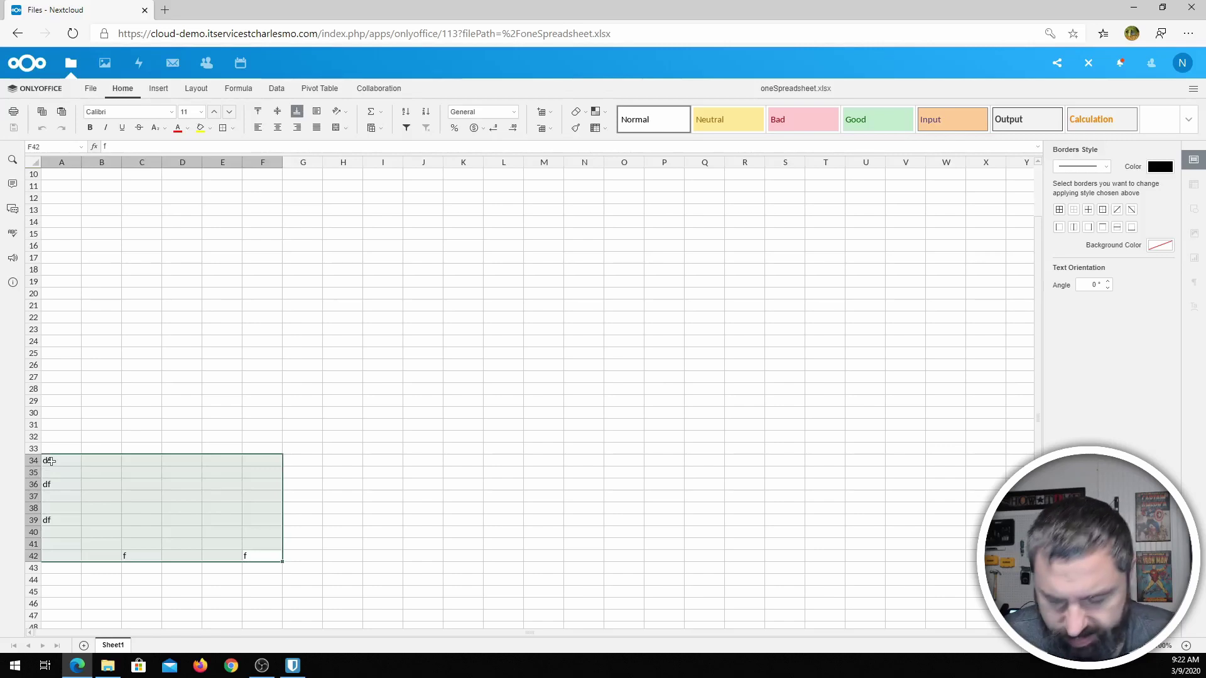
{"action": "scroll", "coordinate": [70, 350], "scroll_direction": "up", "scroll_amount": 3}
- Check A1's =2+2 formula, then enter =5+4 in cell A2 so it shows 9
{"action": "left_click", "coordinate": [105, 327]}
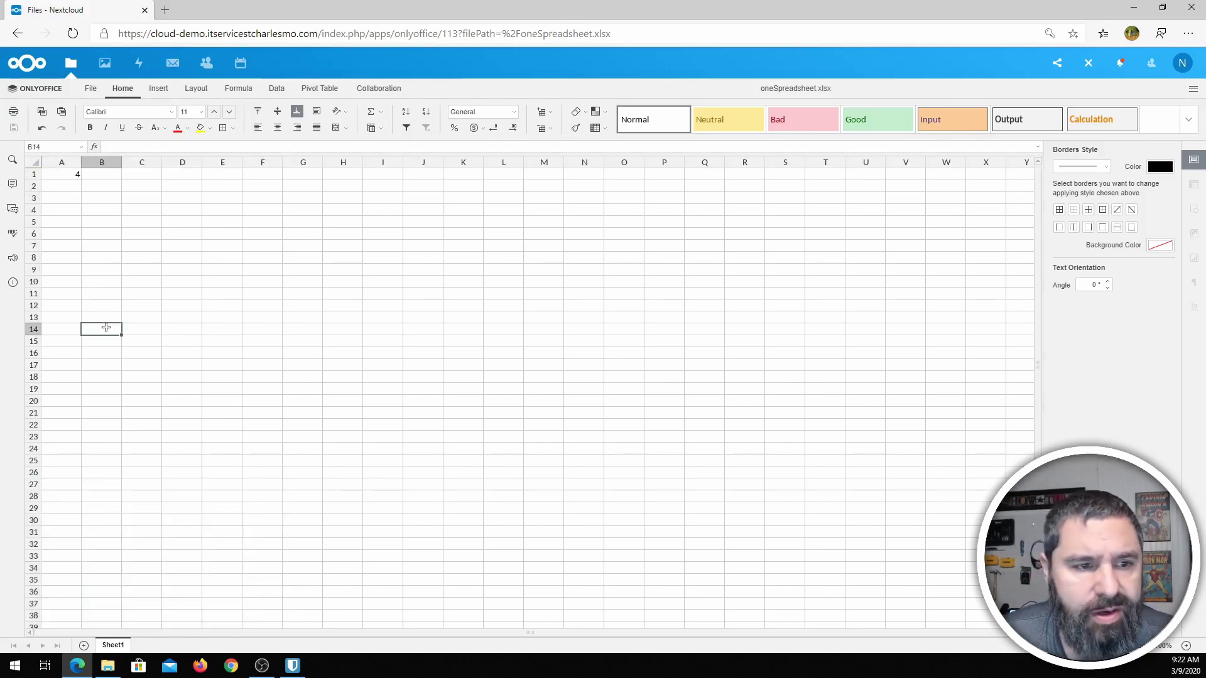
{"action": "left_click", "coordinate": [78, 176]}
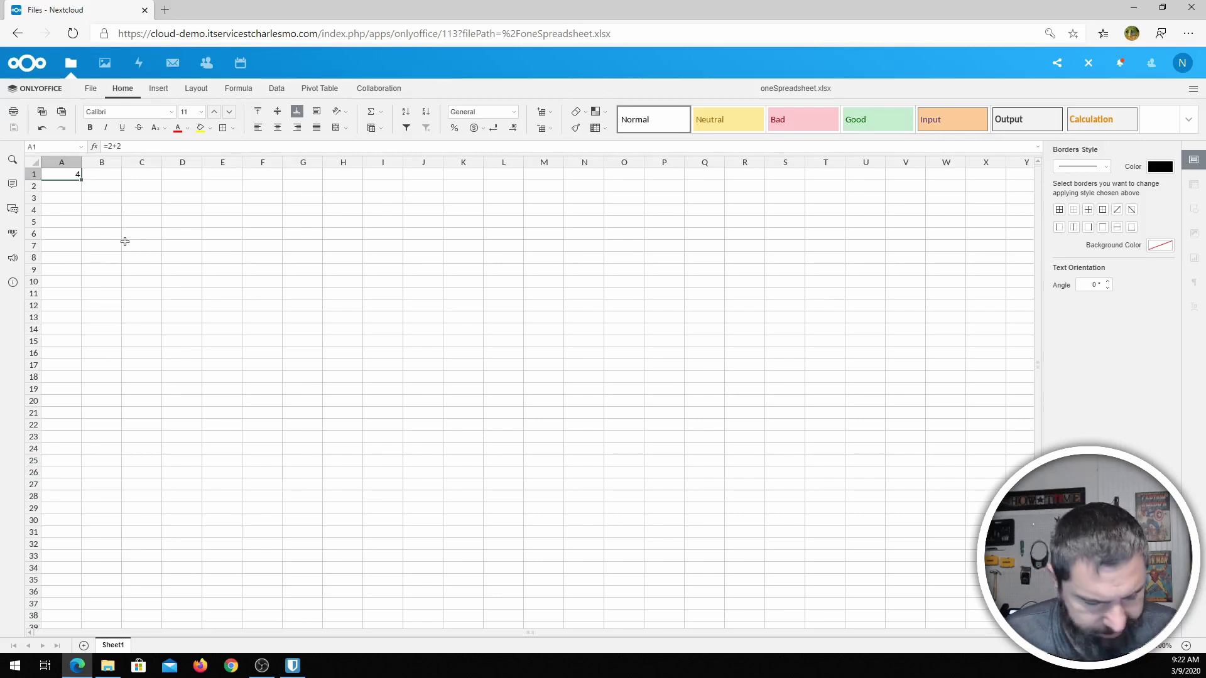
{"action": "scroll", "coordinate": [125, 241], "scroll_direction": "up", "scroll_amount": 5, "text": "ctrl"}
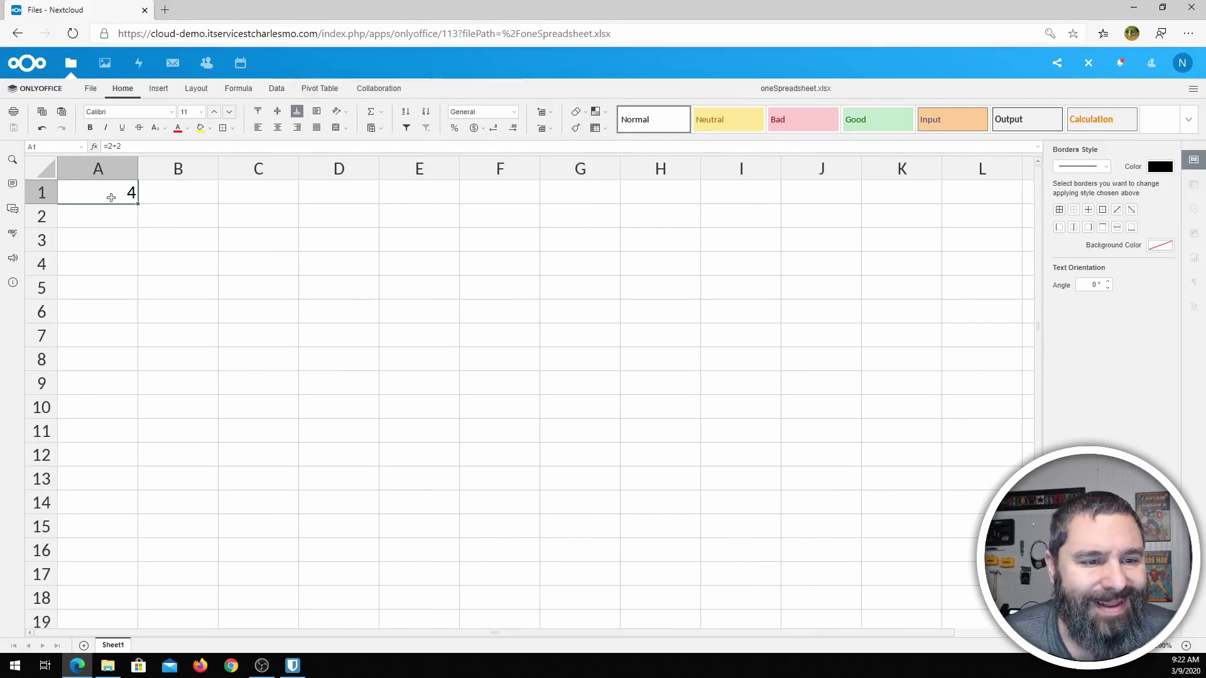
{"action": "left_click", "coordinate": [117, 217]}
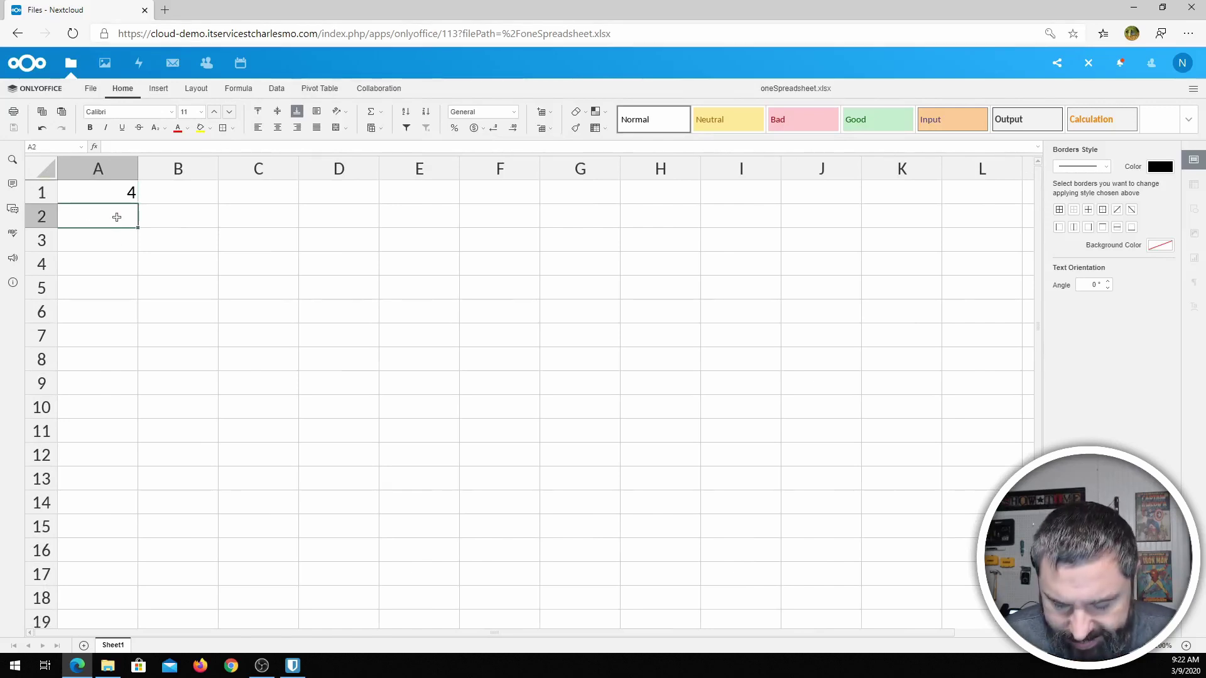
{"action": "type", "text": "="}
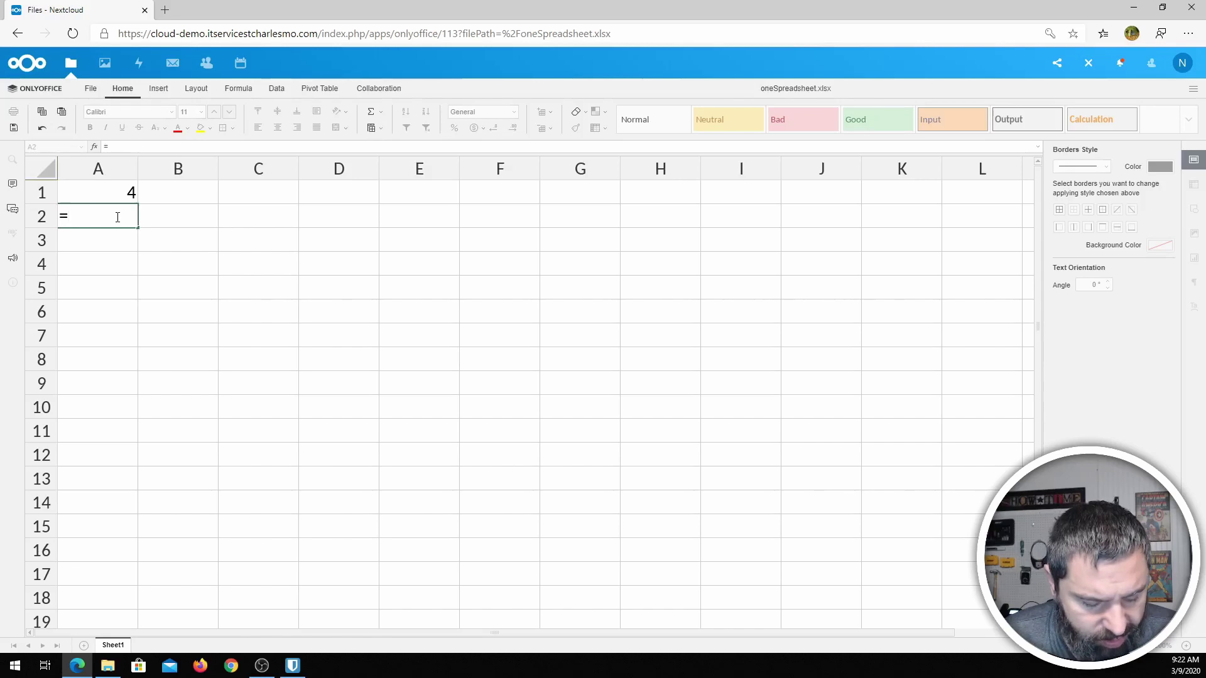
{"action": "type", "text": "5+4"}
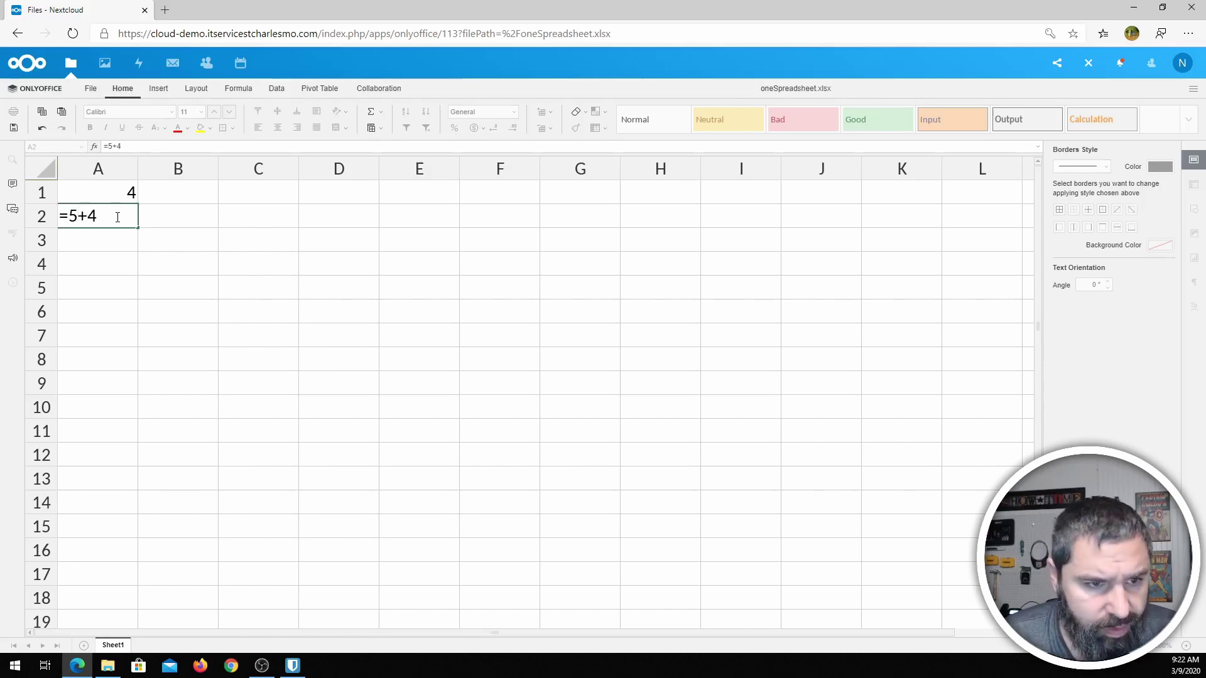
{"action": "key", "text": "Return"}
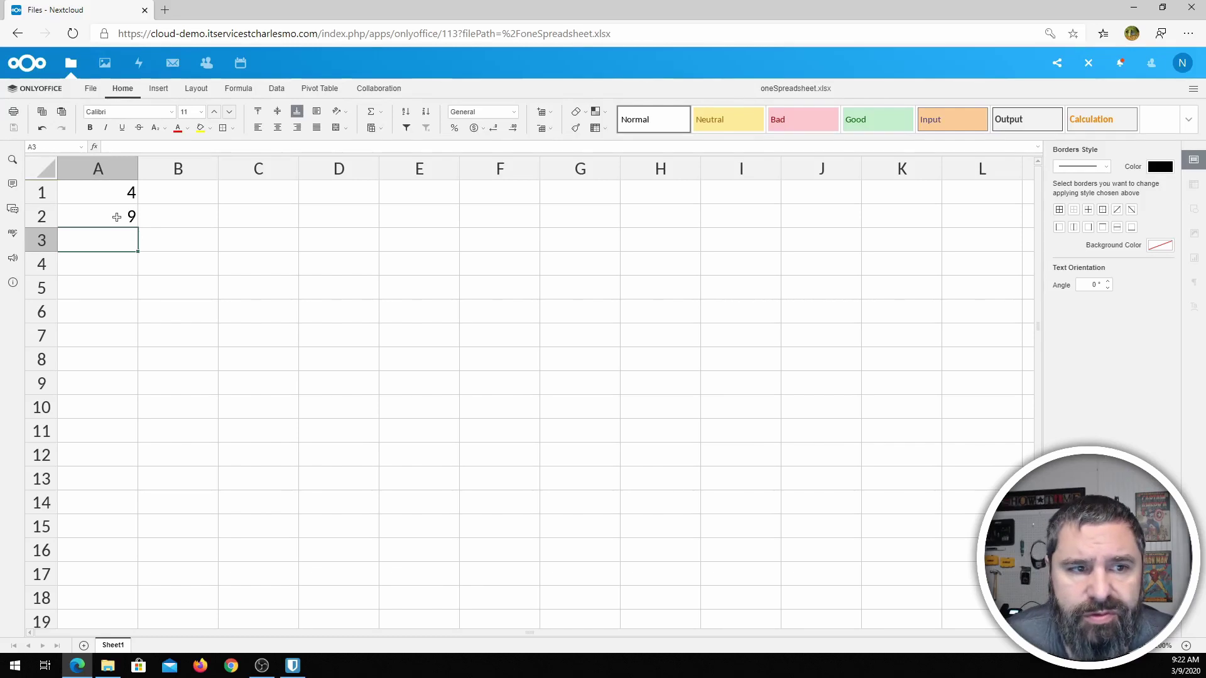
- Show the XLSX, PDF, ODS, CSV, XLTX, PDF/A and OTS download formats in the File menu
{"action": "left_click", "coordinate": [95, 89]}
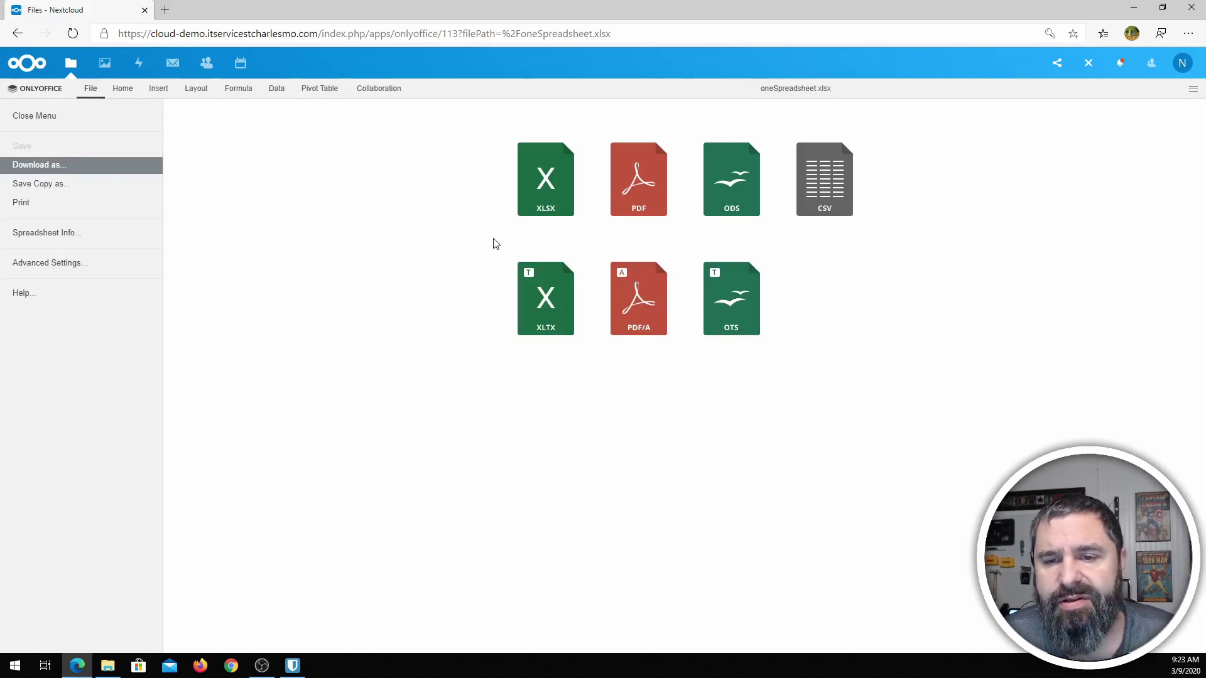
{"action": "left_click", "coordinate": [554, 212]}
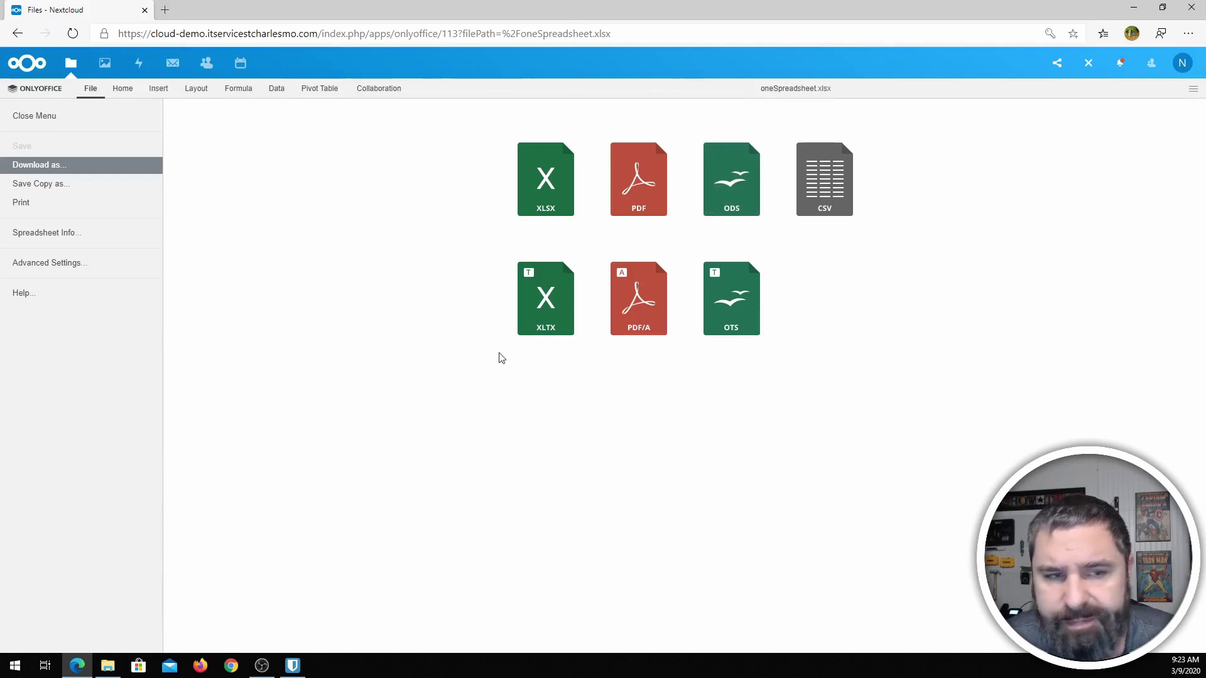
- Close the spreadsheet and type four short lines of text into testdoc.docx
{"action": "left_click", "coordinate": [1088, 64]}
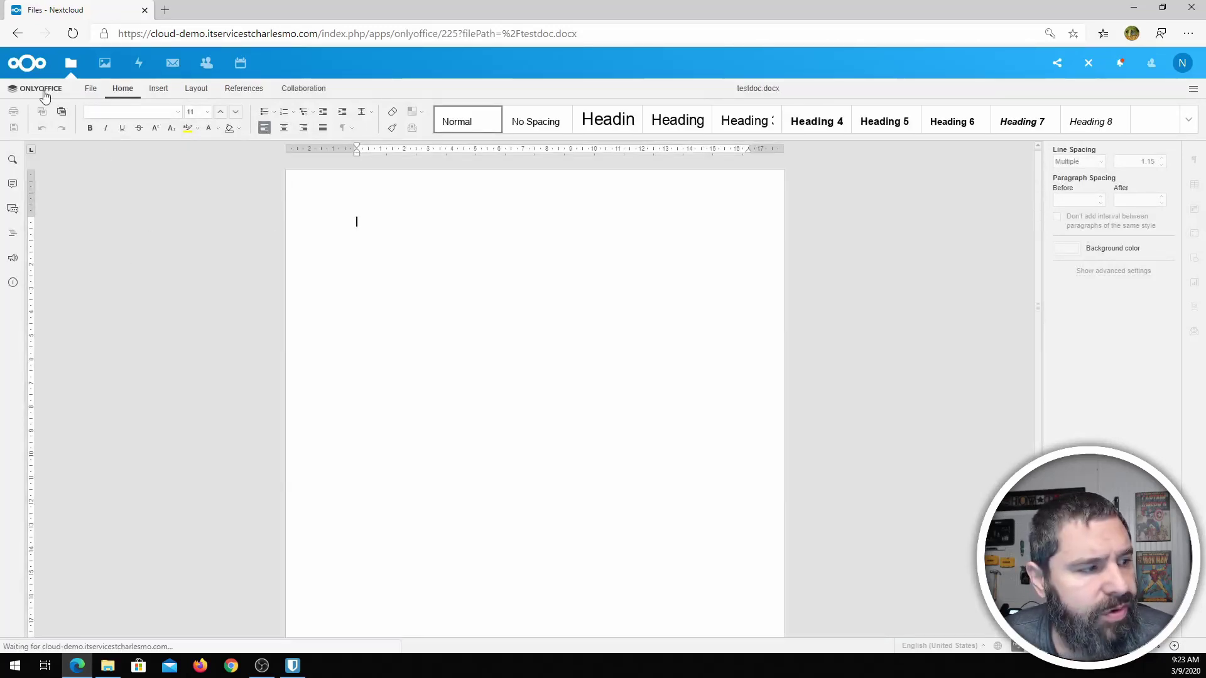
{"action": "type", "text": "skdflkj;f"}
{"action": "key", "text": "Return"}
{"action": "type", "text": "adsf"}
{"action": "key", "text": "Return"}
{"action": "type", "text": "asdf"}
{"action": "key", "text": "Return"}
{"action": "type", "text": "dsf"}
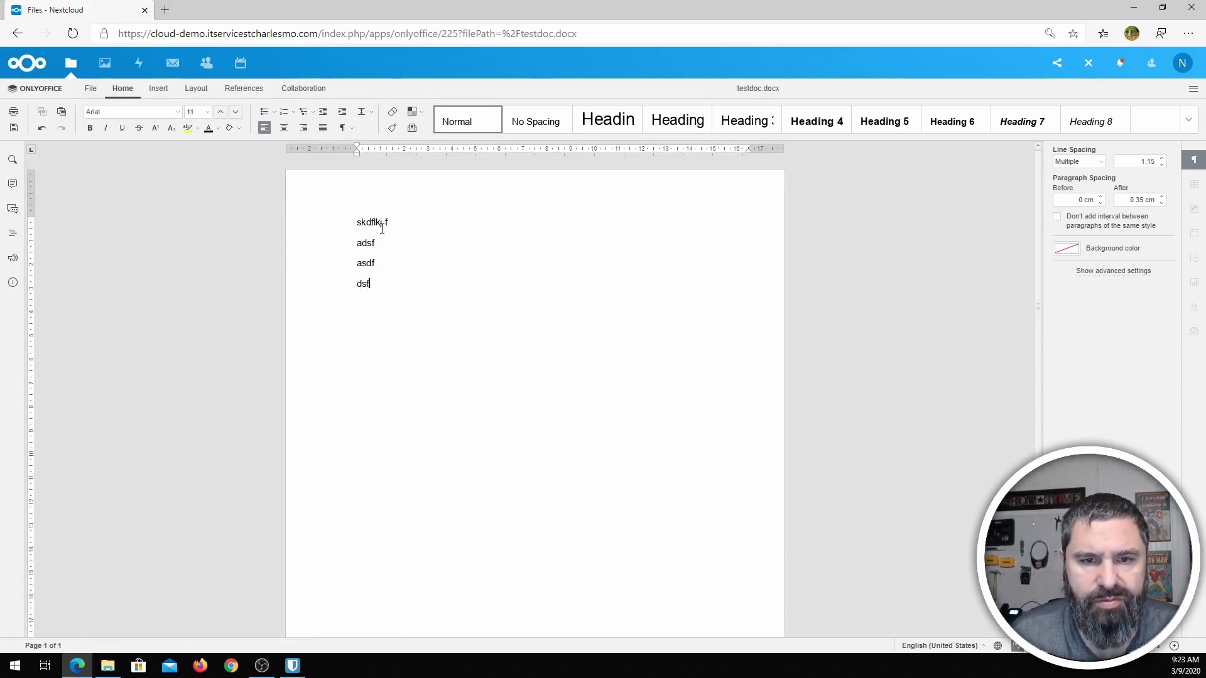
- Format the four lines as a bulleted list and close testdoc.docx
{"action": "left_click_drag", "start_coordinate": [406, 299], "coordinate": [335, 236]}
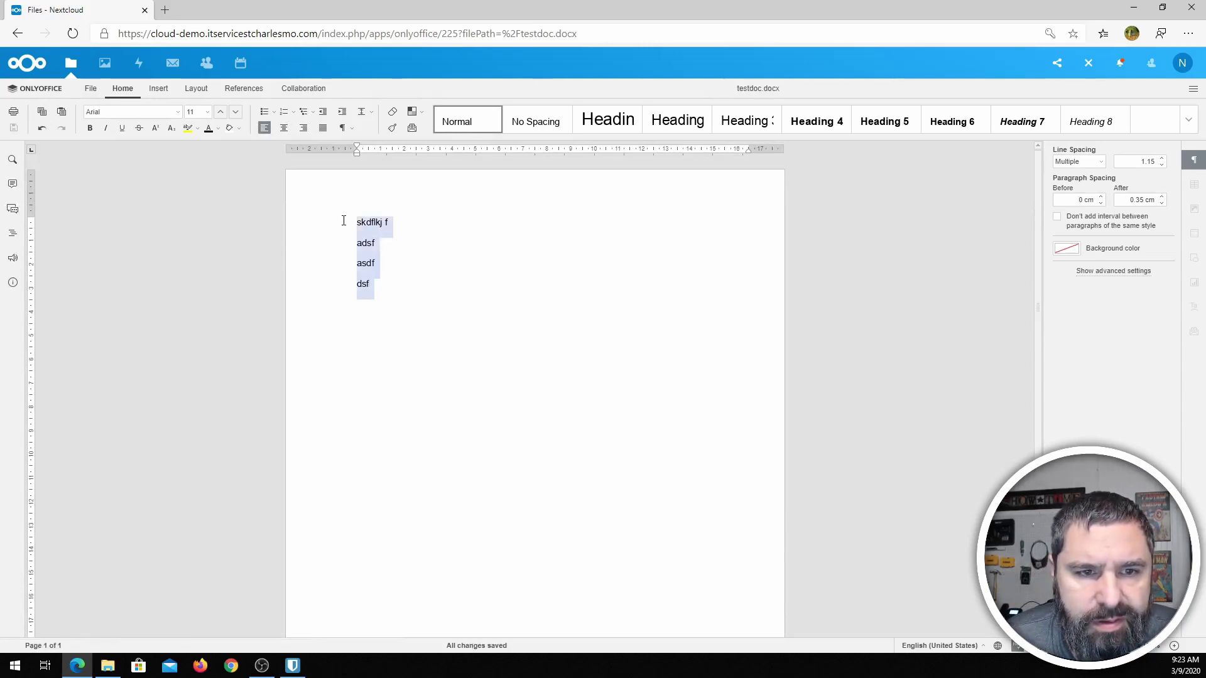
{"action": "left_click", "coordinate": [264, 111]}
{"action": "left_click", "coordinate": [447, 300]}
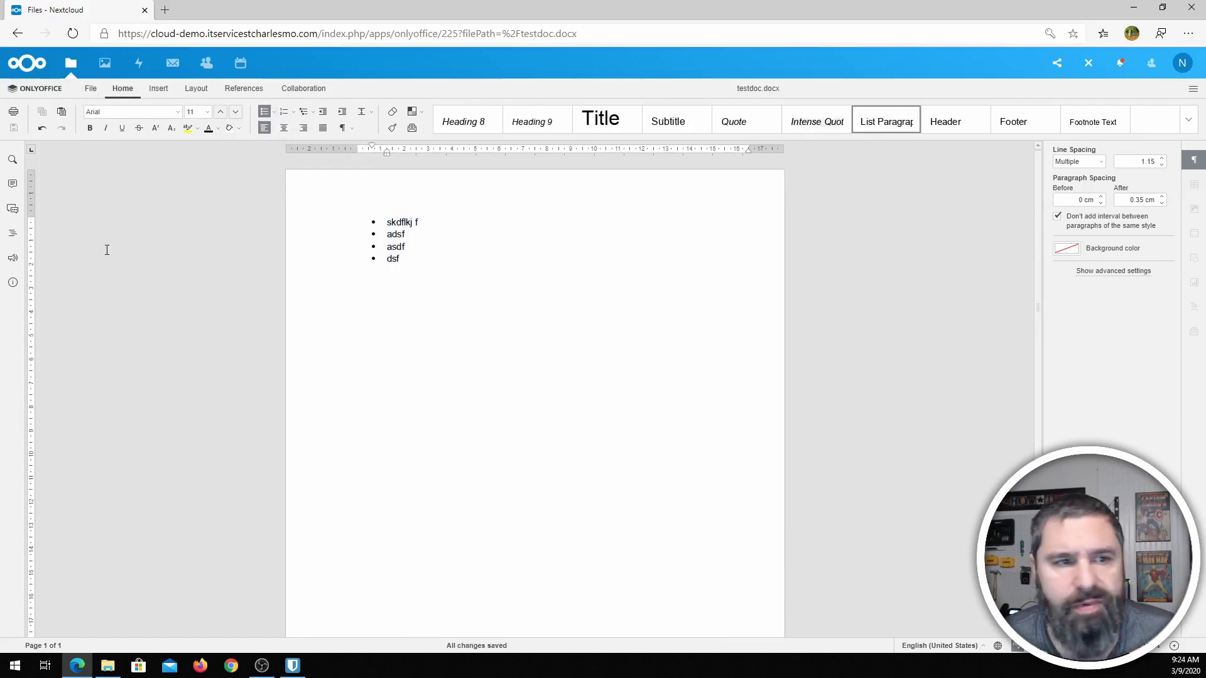
{"action": "left_click", "coordinate": [90, 89]}
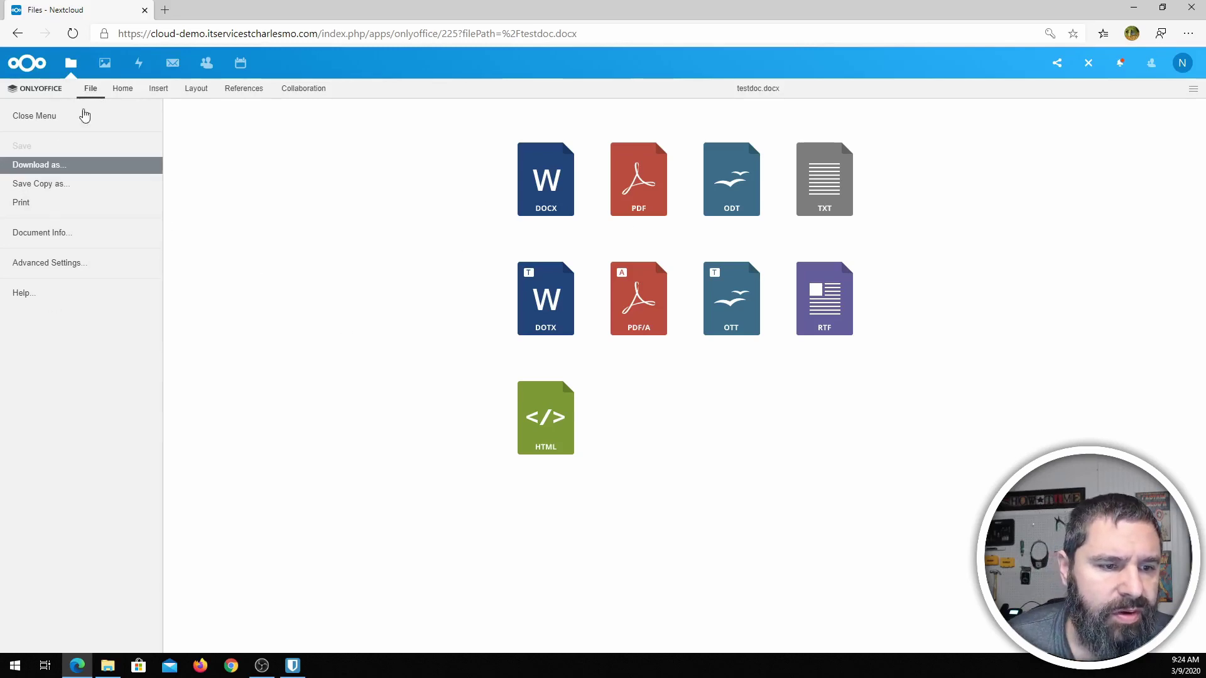
{"action": "left_click", "coordinate": [1089, 65]}
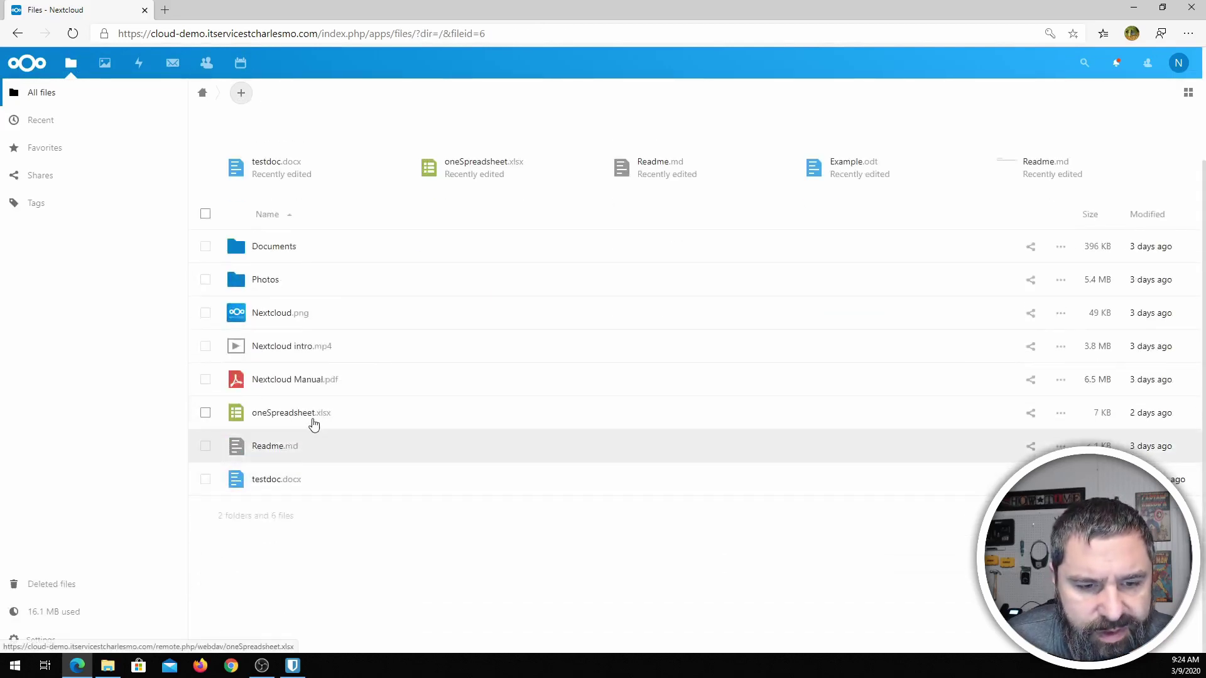
- Zoom the Files page to 150%, look over the New menu, and return to All files
{"action": "key", "text": "ctrl+plus"}
{"action": "key", "text": "ctrl+plus"}
{"action": "key", "text": "ctrl+plus"}
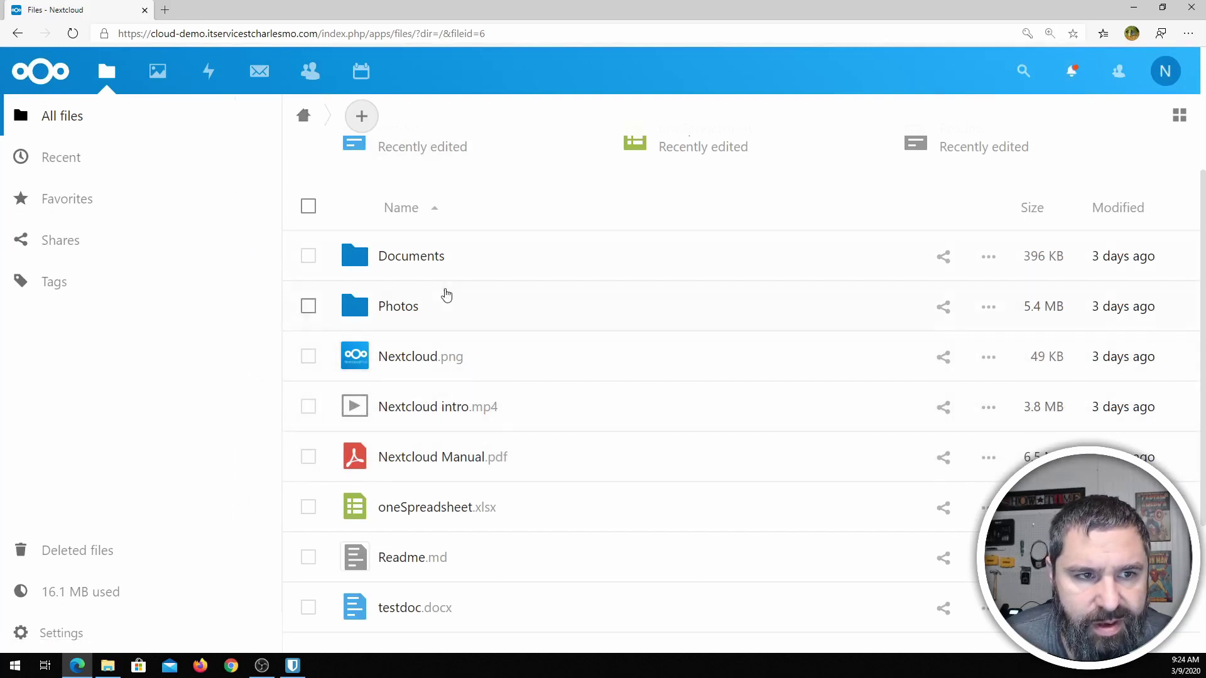
{"action": "scroll", "coordinate": [443, 294], "scroll_direction": "down", "scroll_amount": 3}
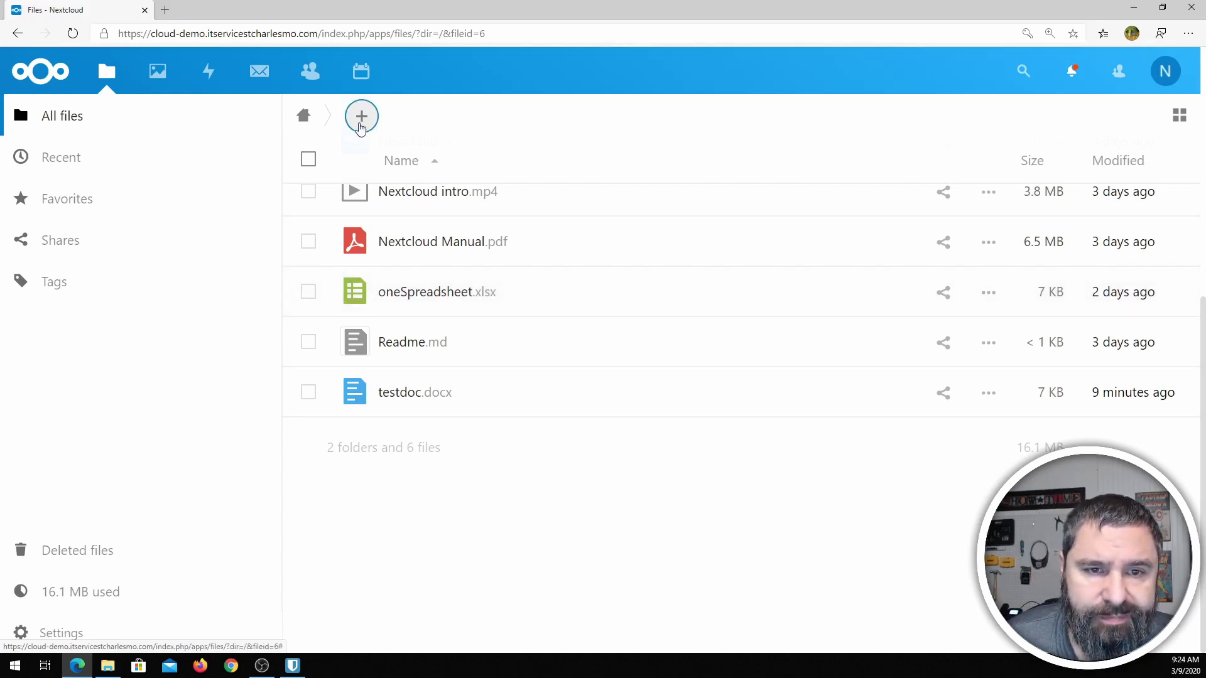
{"action": "left_click", "coordinate": [361, 122]}
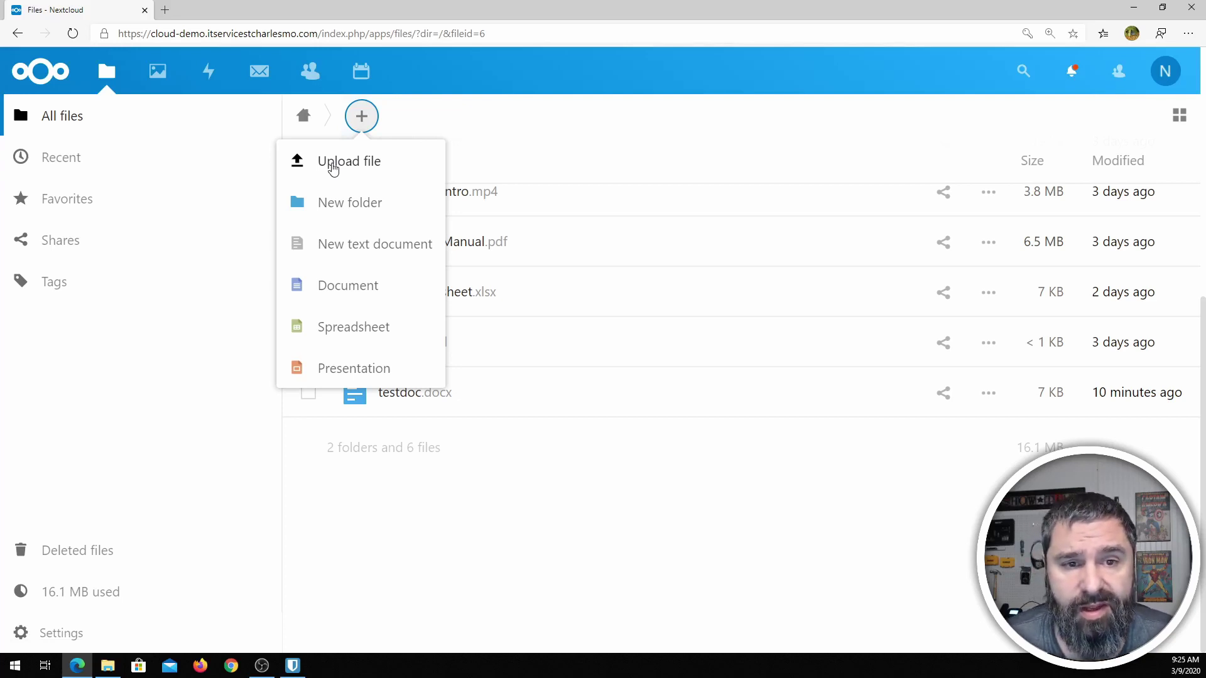
{"action": "scroll", "coordinate": [548, 157], "scroll_direction": "up", "scroll_amount": 5}
{"action": "left_click", "coordinate": [304, 120]}
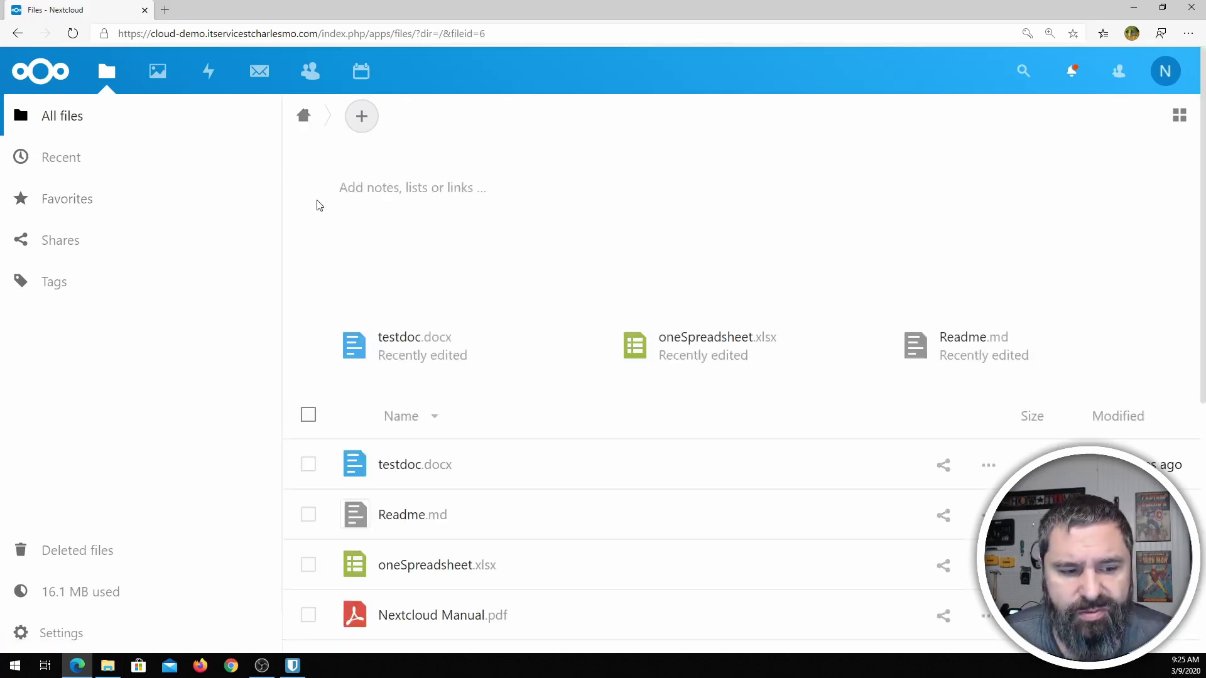
{"action": "scroll", "coordinate": [67, 553], "scroll_direction": "down", "scroll_amount": 3}
{"action": "scroll", "coordinate": [67, 553], "scroll_direction": "up", "scroll_amount": 3}
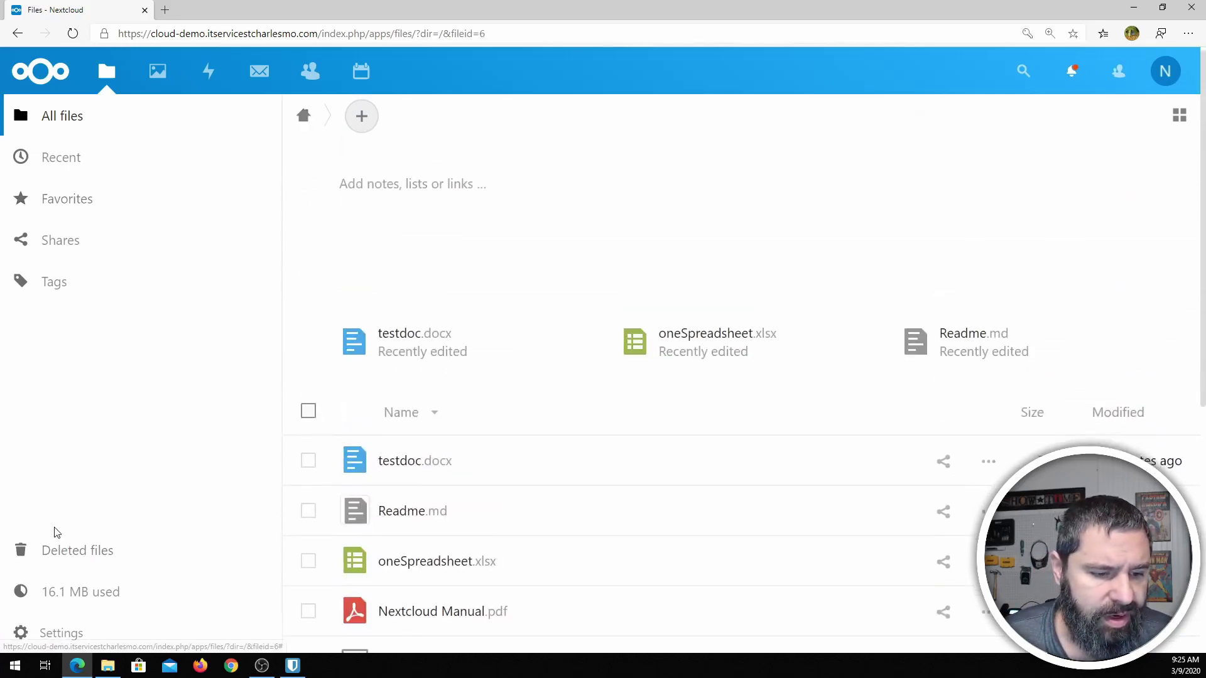
{"action": "left_click", "coordinate": [67, 556]}
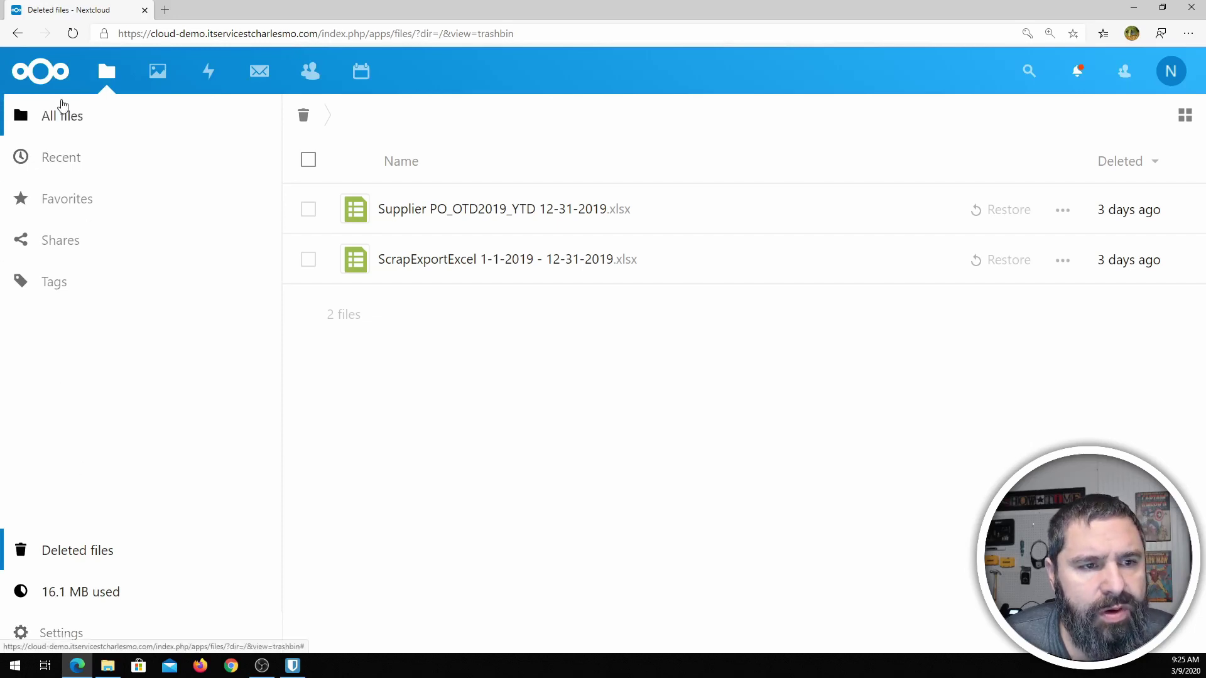
{"action": "left_click", "coordinate": [51, 284]}
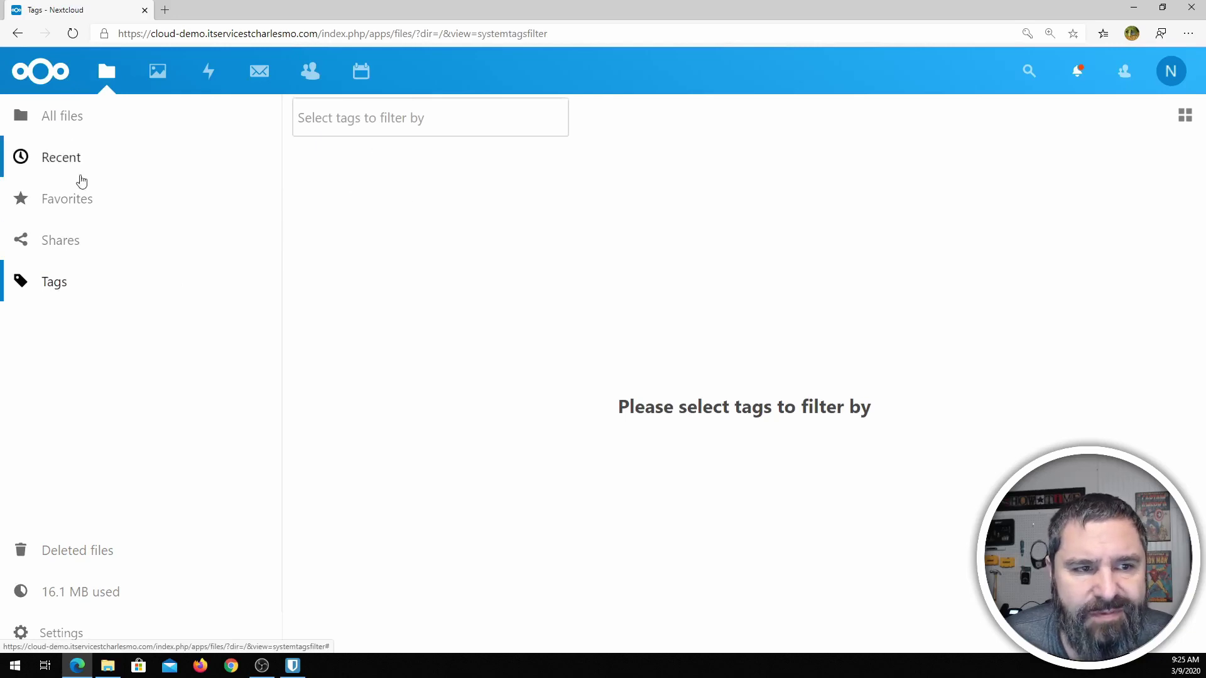
{"action": "left_click", "coordinate": [63, 118]}
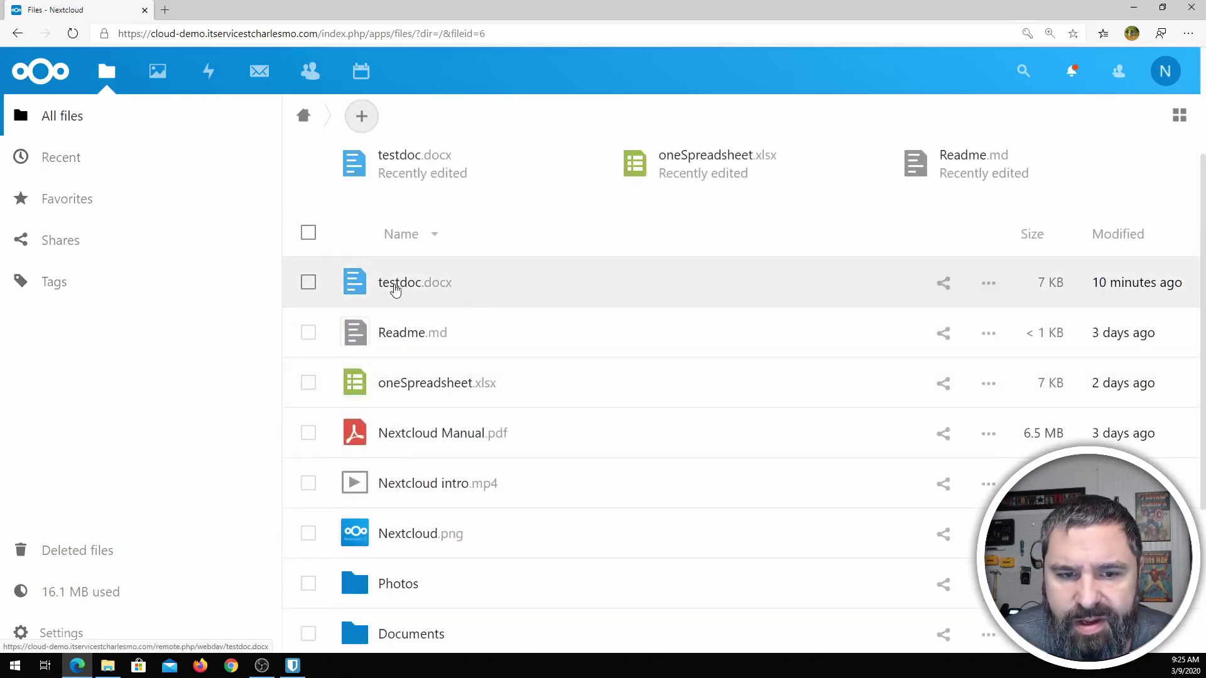
{"action": "left_click", "coordinate": [989, 284]}
{"action": "left_click", "coordinate": [988, 285]}
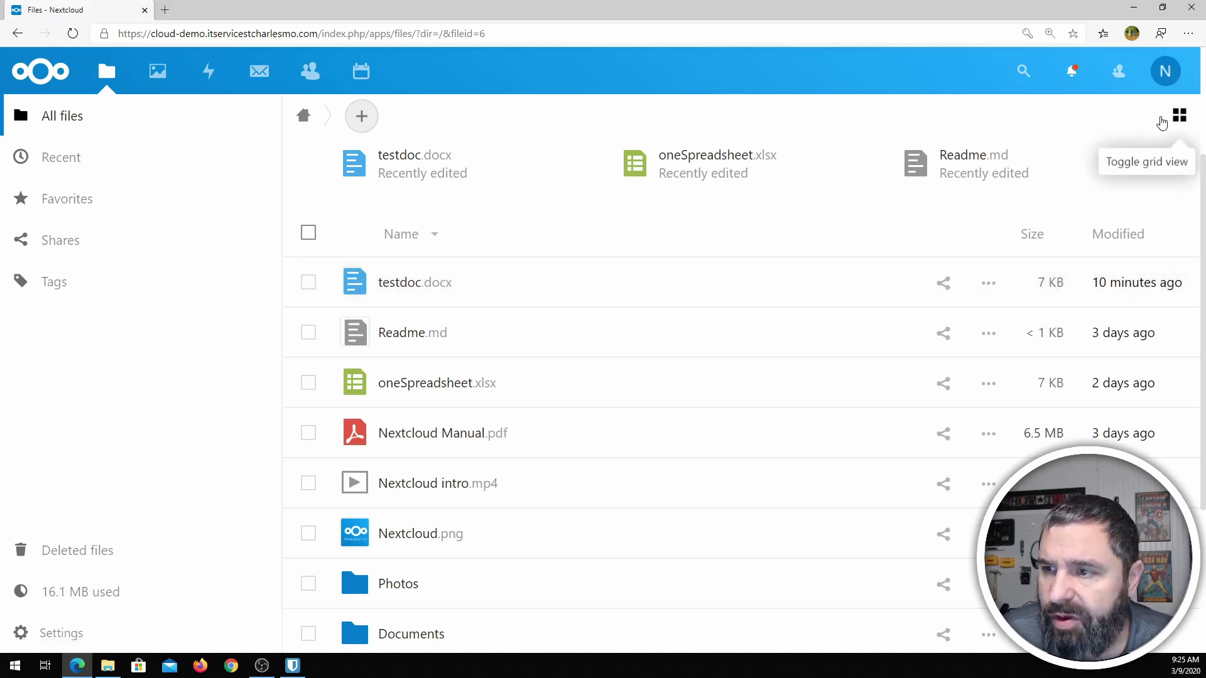
- Switch to grid view and back to list, then show testdoc.docx's details panel
{"action": "left_click", "coordinate": [1179, 117]}
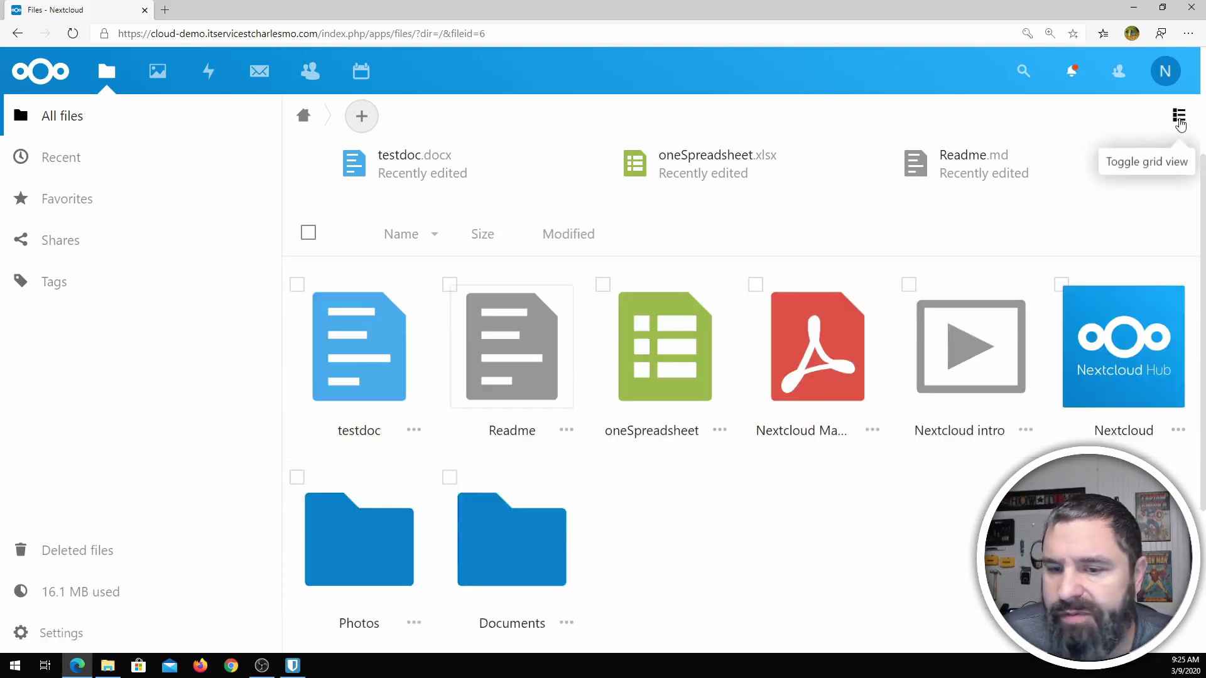
{"action": "left_click", "coordinate": [1179, 117]}
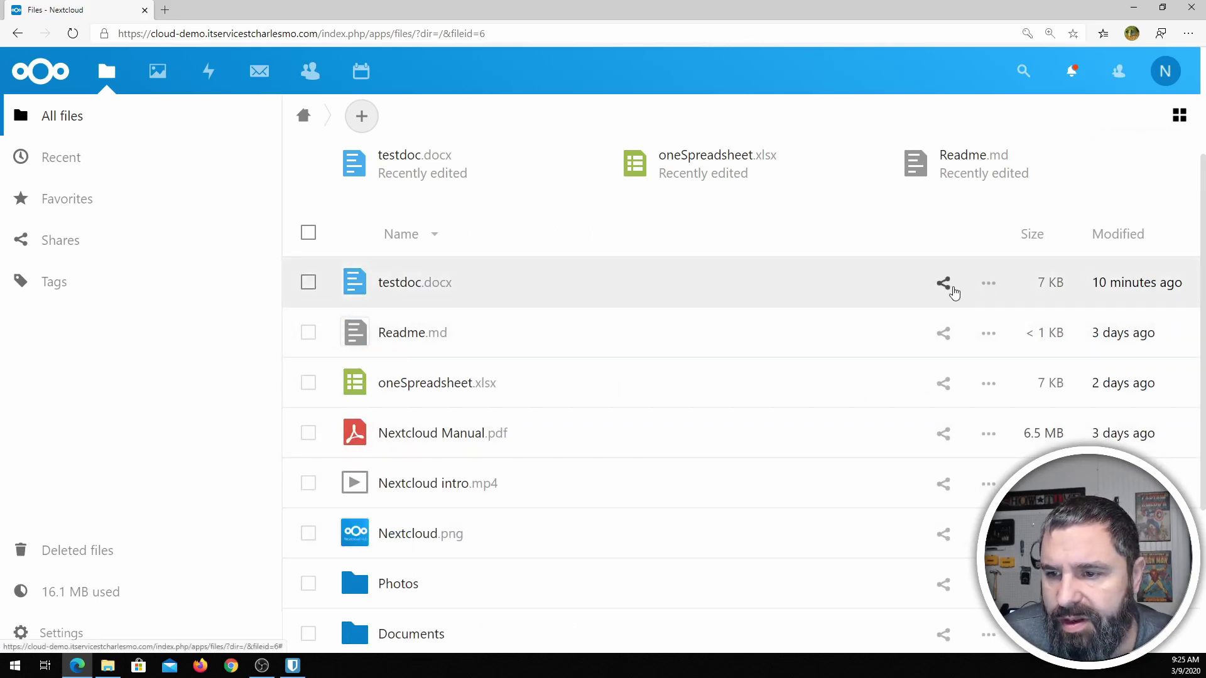
{"action": "left_click", "coordinate": [988, 284]}
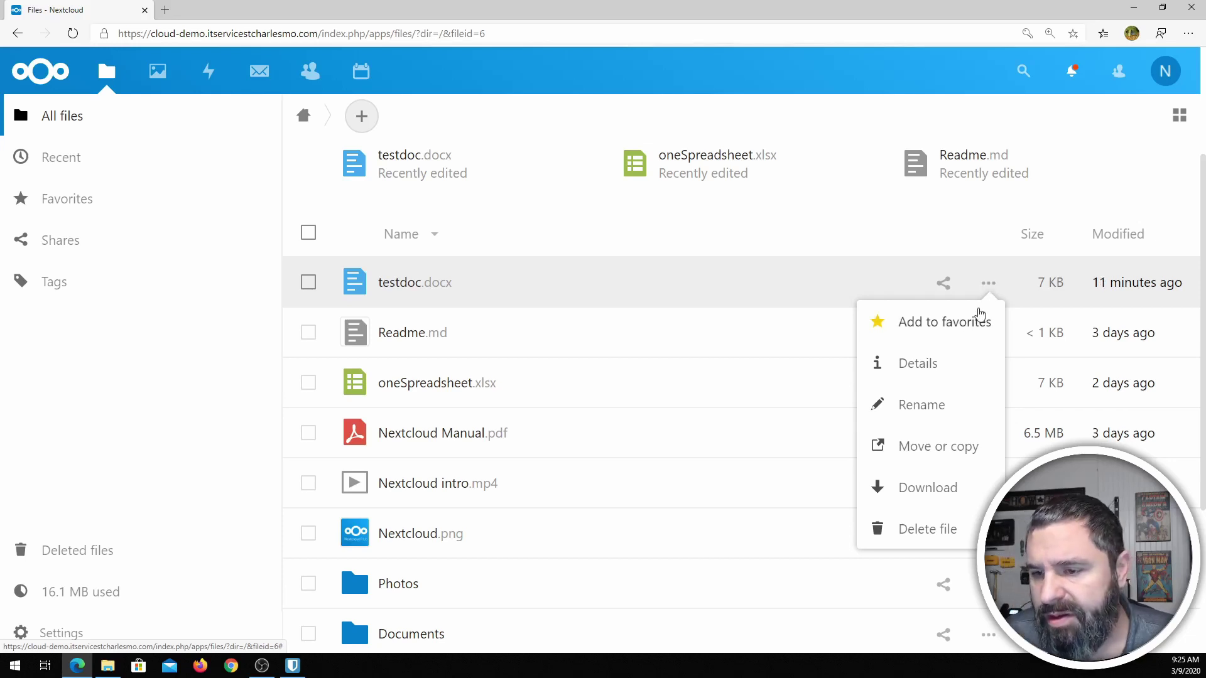
{"action": "left_click", "coordinate": [933, 368]}
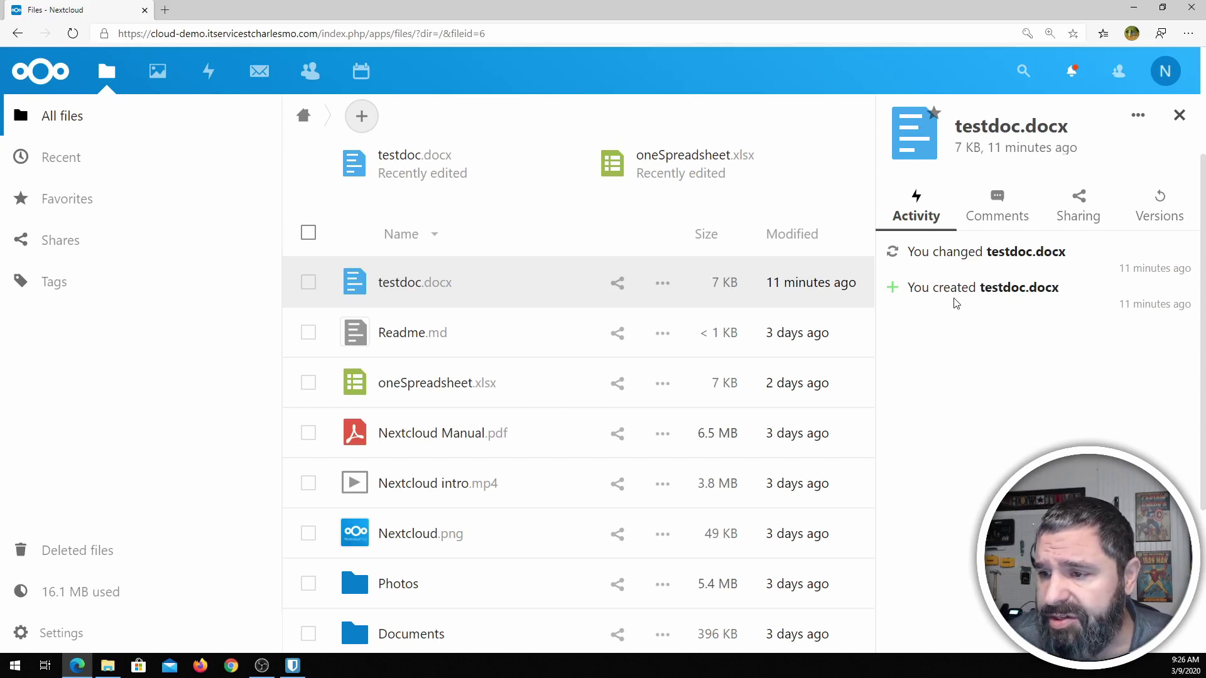
- Check testdoc.docx's Comments, Sharing and Versions tabs, then open oneSpreadsheet.xlsx
{"action": "left_click", "coordinate": [1001, 210]}
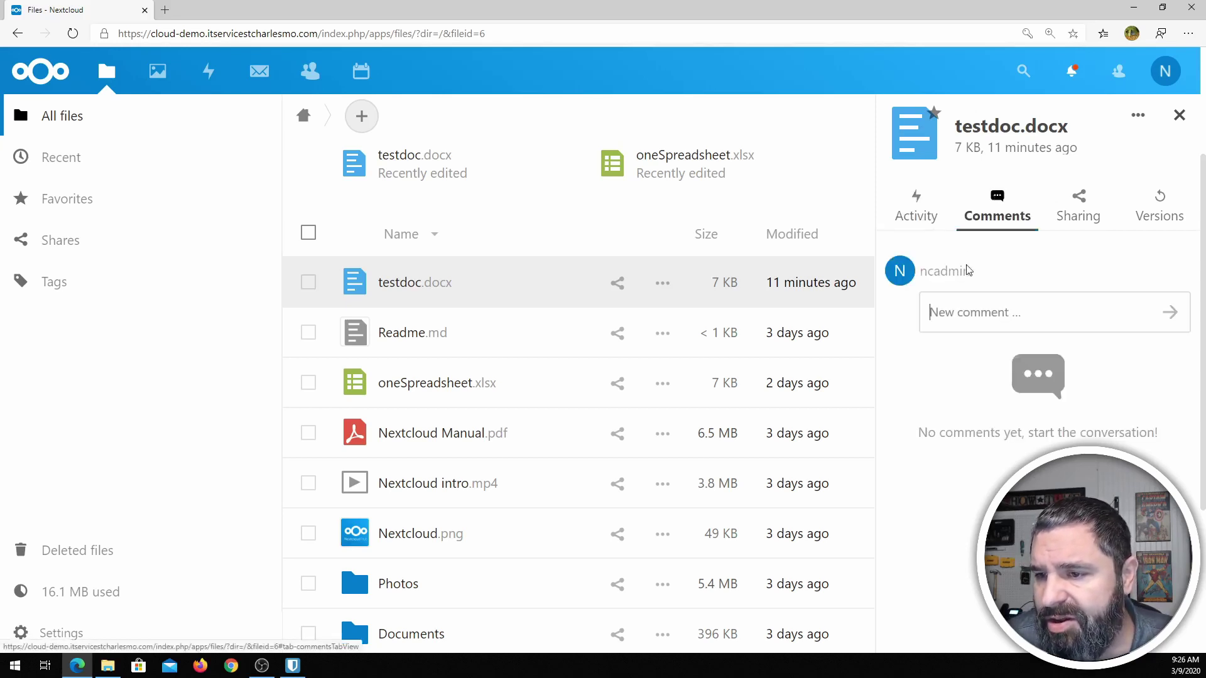
{"action": "left_click", "coordinate": [1080, 217]}
{"action": "left_click", "coordinate": [1152, 219]}
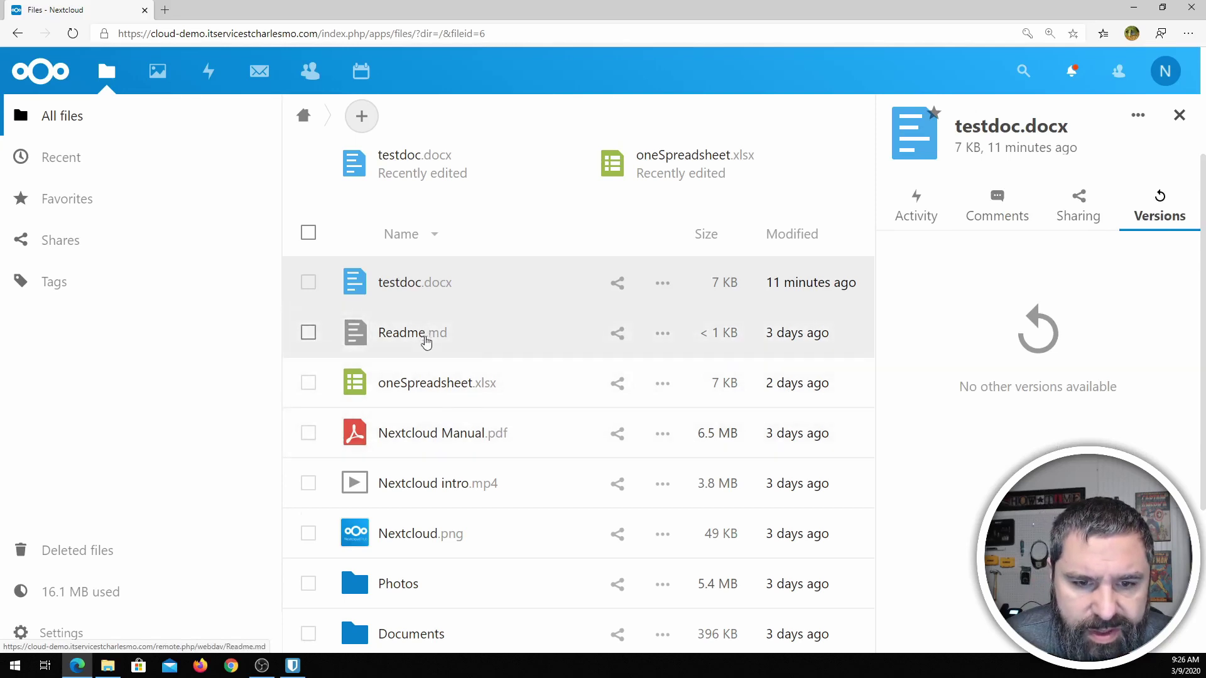
{"action": "scroll", "coordinate": [427, 331], "scroll_direction": "down", "scroll_amount": 2}
{"action": "left_click", "coordinate": [446, 306]}
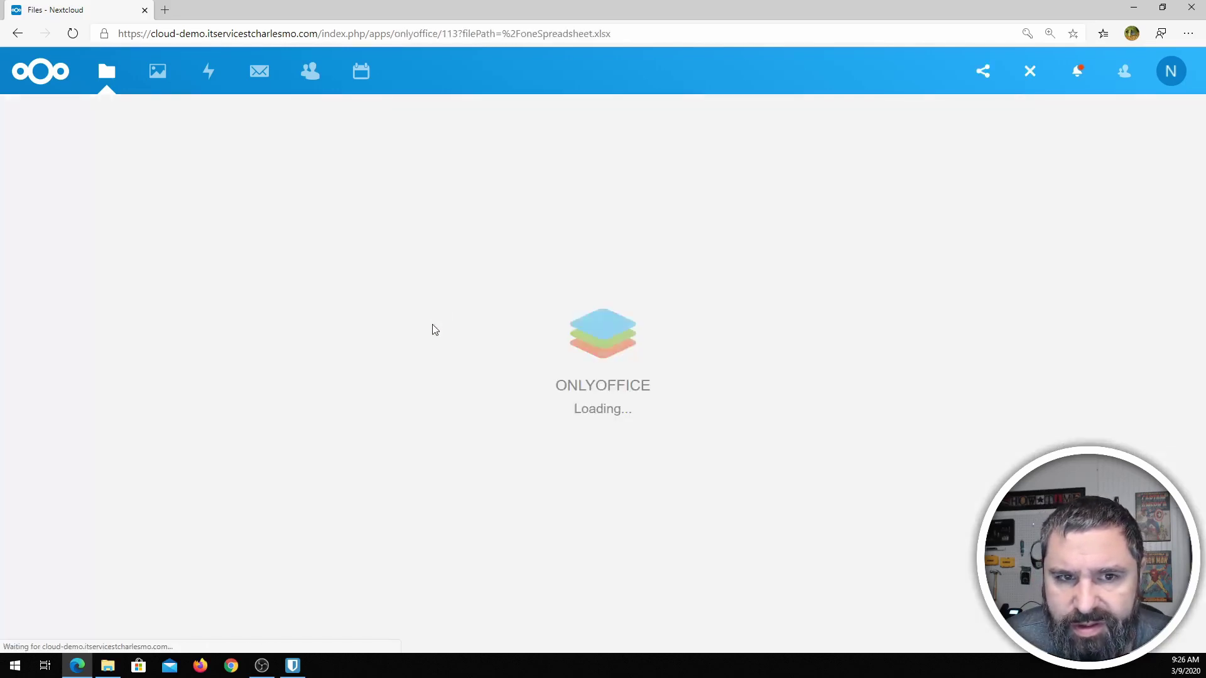
- Close the spreadsheet editor and show oneSpreadsheet.xlsx's details panel
{"action": "left_click", "coordinate": [1030, 71]}
{"action": "scroll", "coordinate": [447, 474], "scroll_direction": "down", "scroll_amount": 4}
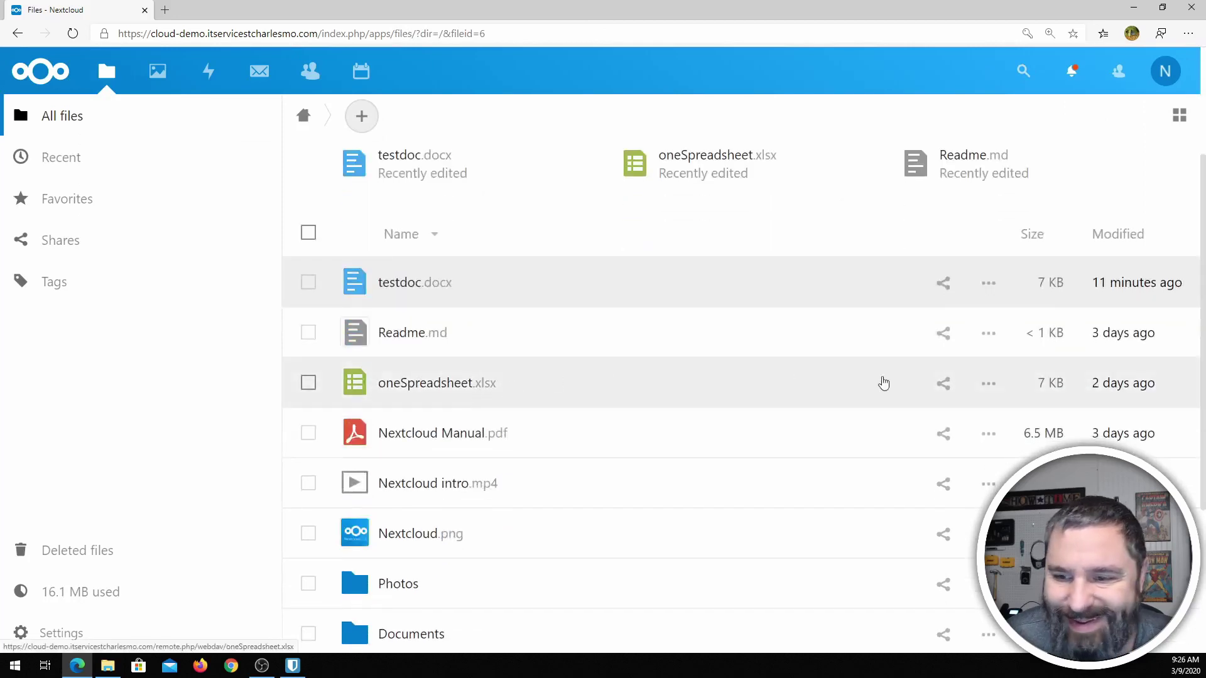
{"action": "left_click", "coordinate": [988, 385]}
{"action": "left_click", "coordinate": [929, 466]}
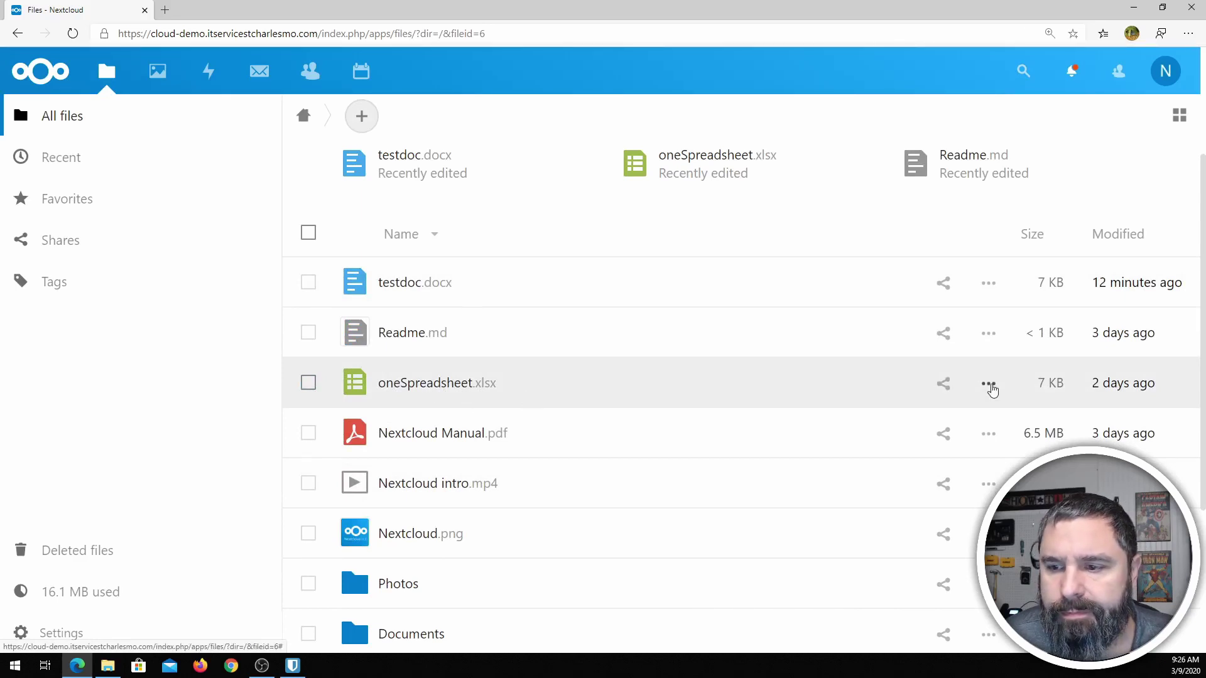
{"action": "left_click", "coordinate": [989, 386]}
{"action": "left_click", "coordinate": [928, 463]}
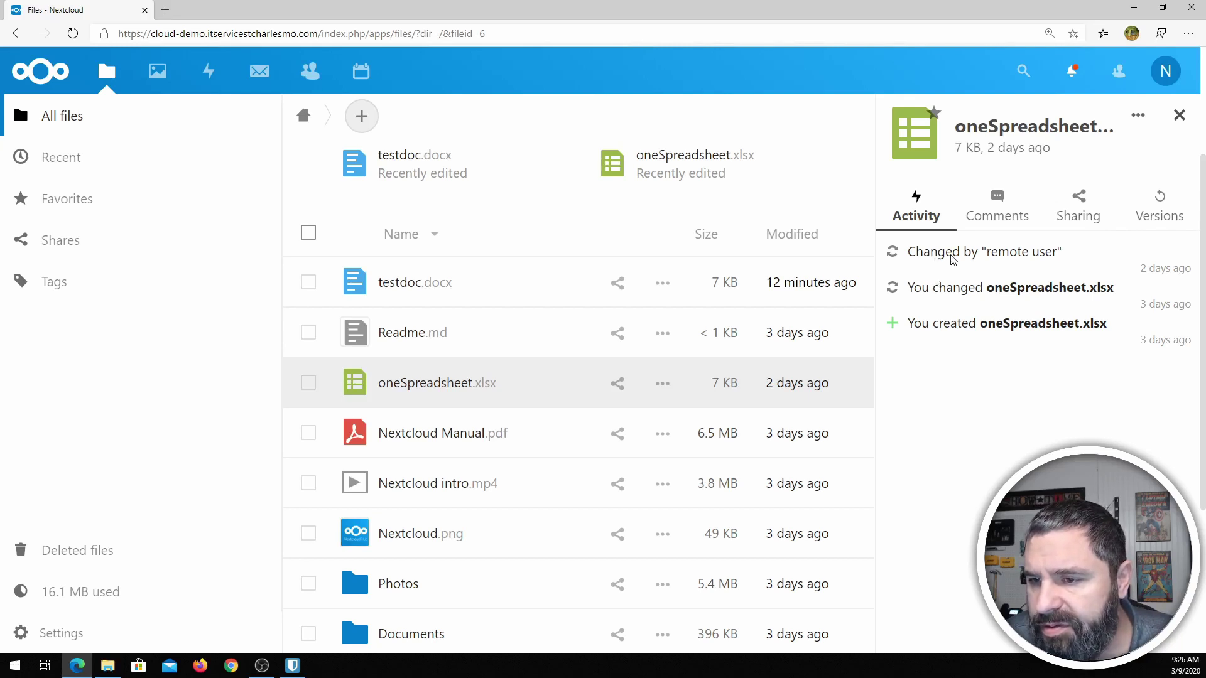
- View its comments and versions, and download the version from 3 days ago
{"action": "left_click", "coordinate": [996, 227]}
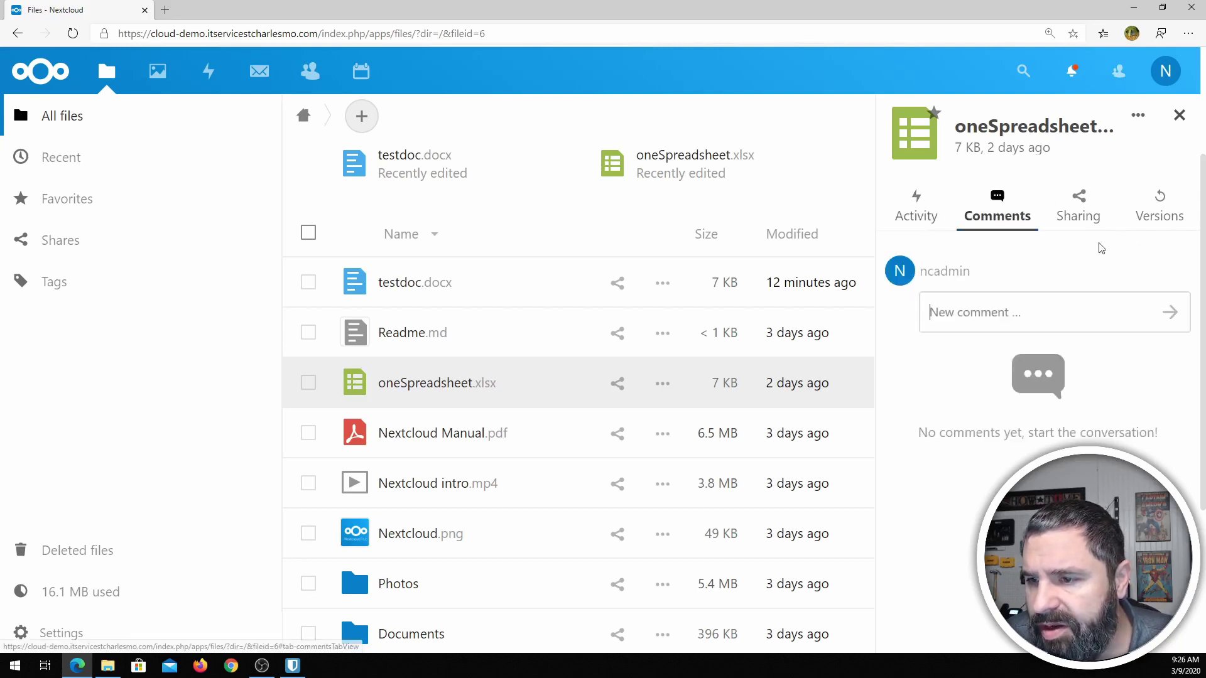
{"action": "left_click", "coordinate": [1158, 214]}
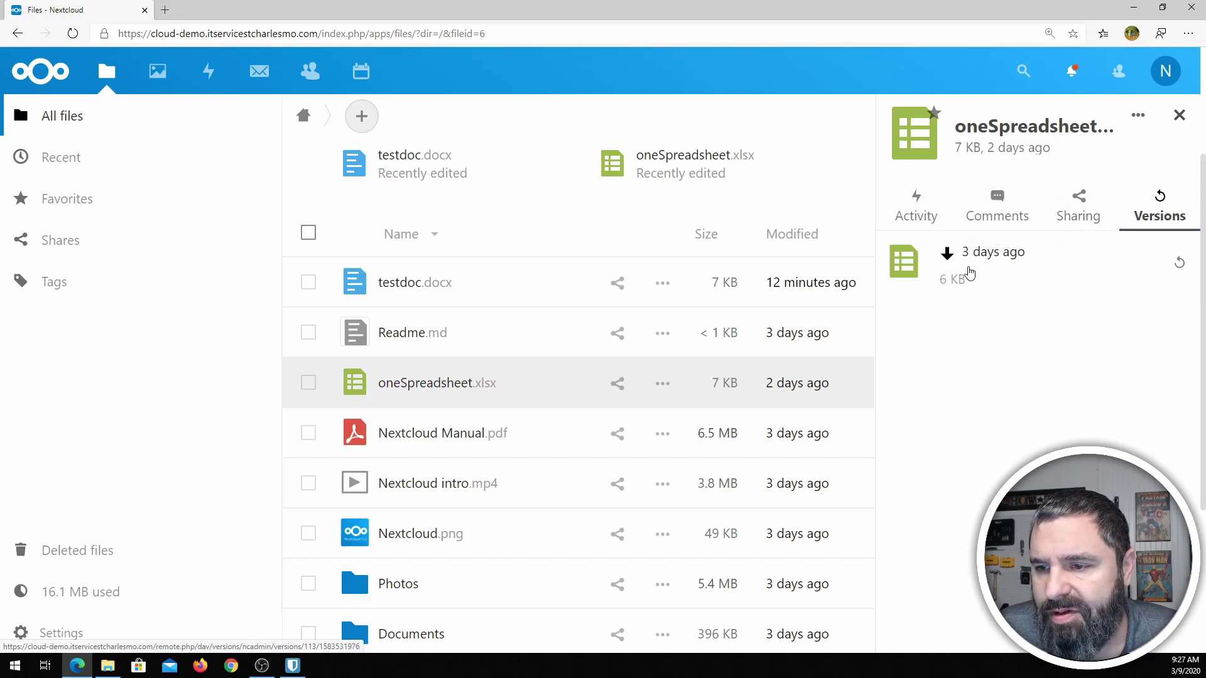
{"action": "left_click", "coordinate": [947, 257]}
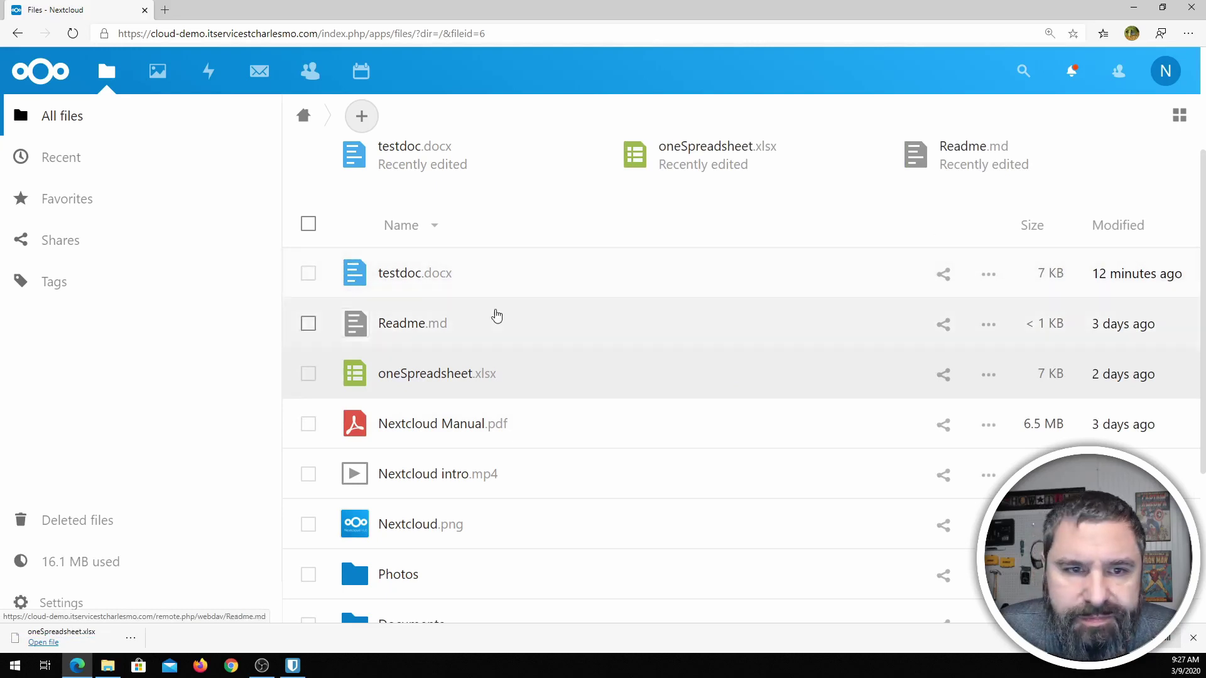
- Open Nextcloud Manual.pdf in the PDF viewer, close it, then play Nextcloud intro.mp4
{"action": "scroll", "coordinate": [494, 314], "scroll_direction": "down", "scroll_amount": 5}
{"action": "scroll", "coordinate": [439, 334], "scroll_direction": "up", "scroll_amount": 1}
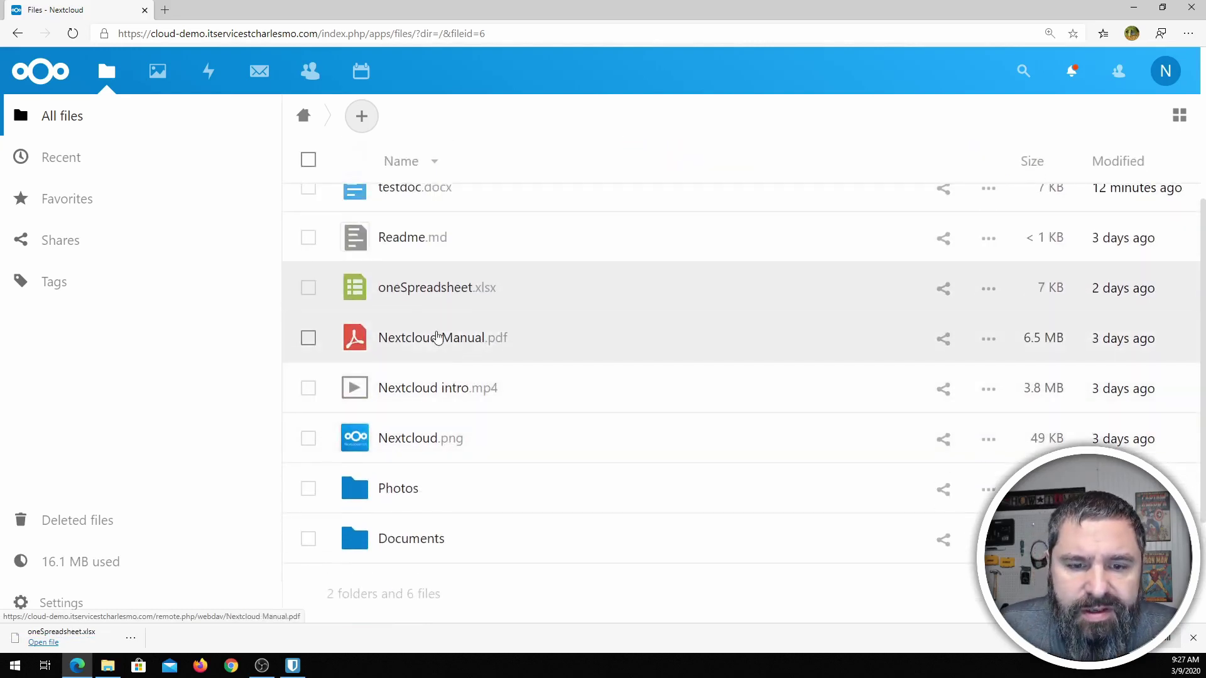
{"action": "left_click", "coordinate": [403, 341]}
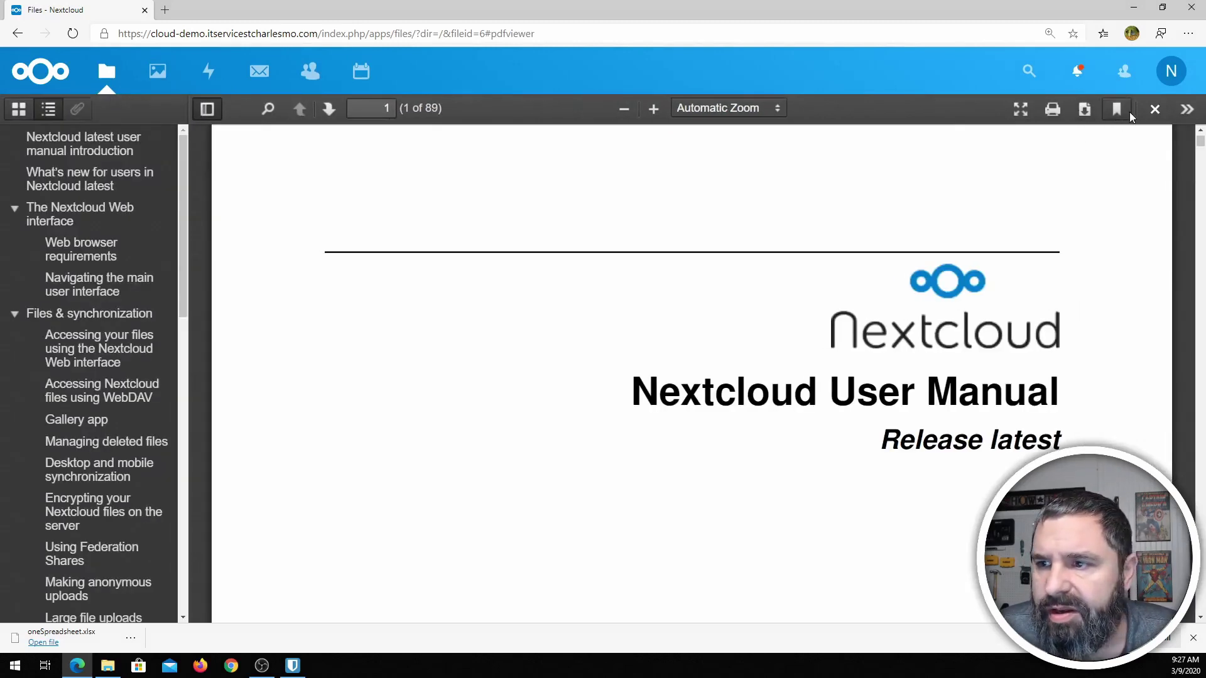
{"action": "left_click", "coordinate": [1154, 110]}
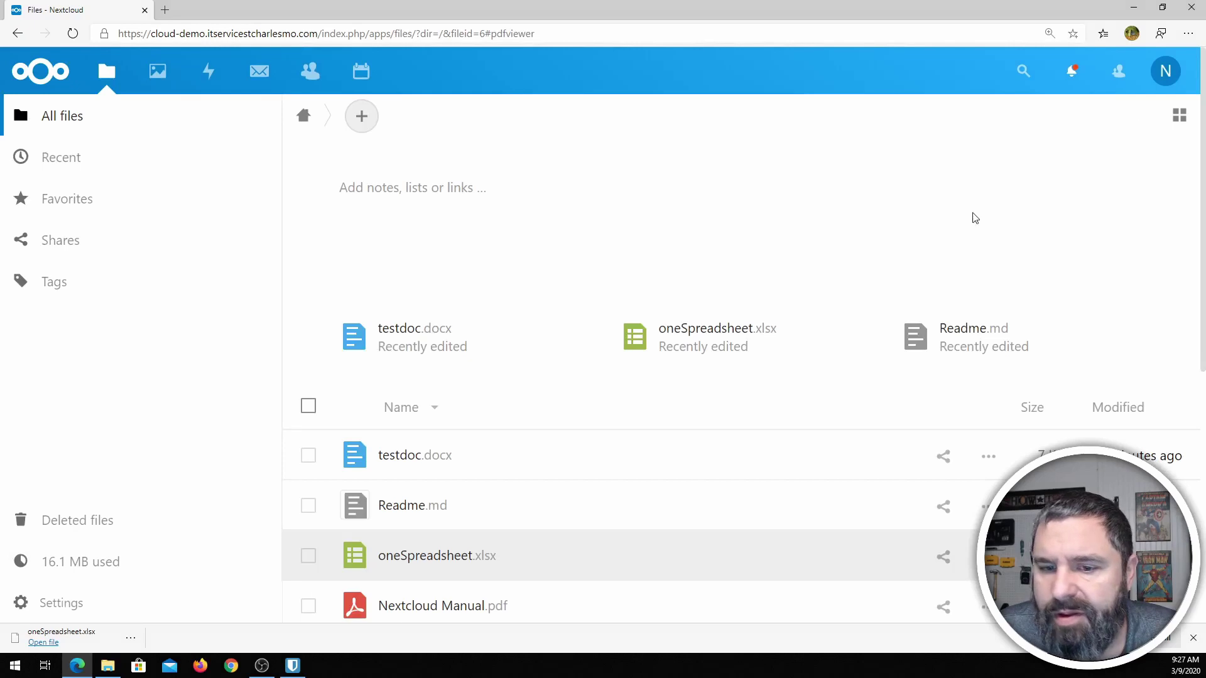
{"action": "scroll", "coordinate": [467, 426], "scroll_direction": "down", "scroll_amount": 4}
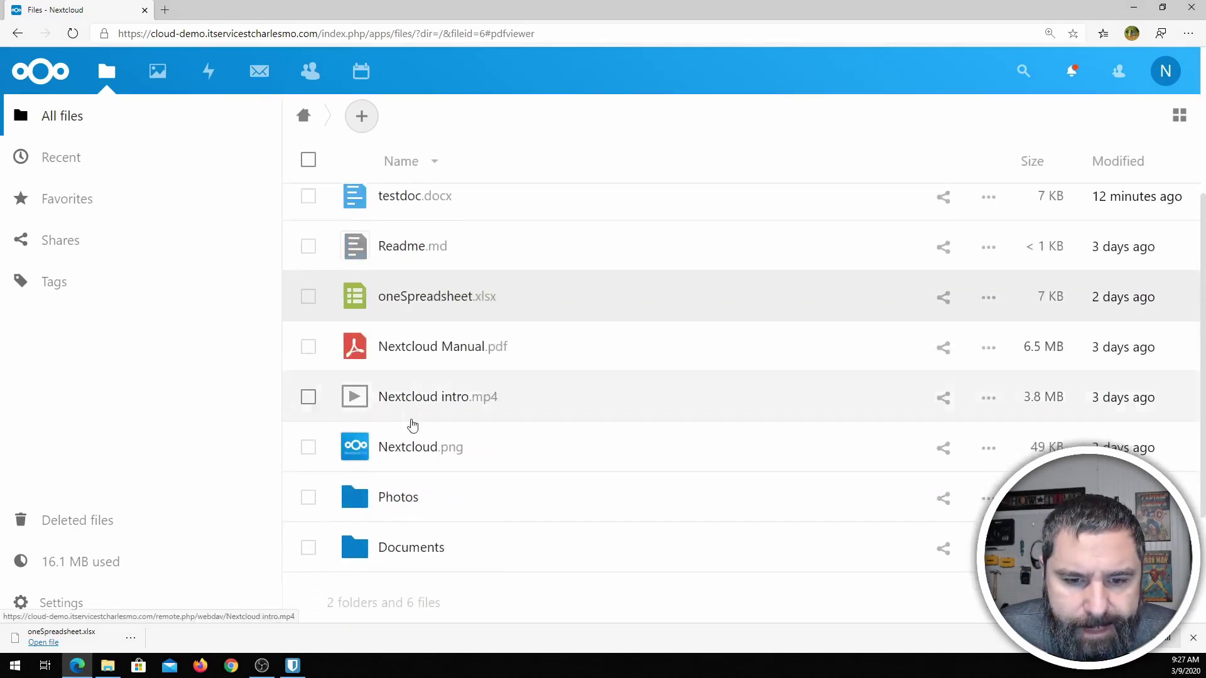
{"action": "left_click", "coordinate": [431, 398]}
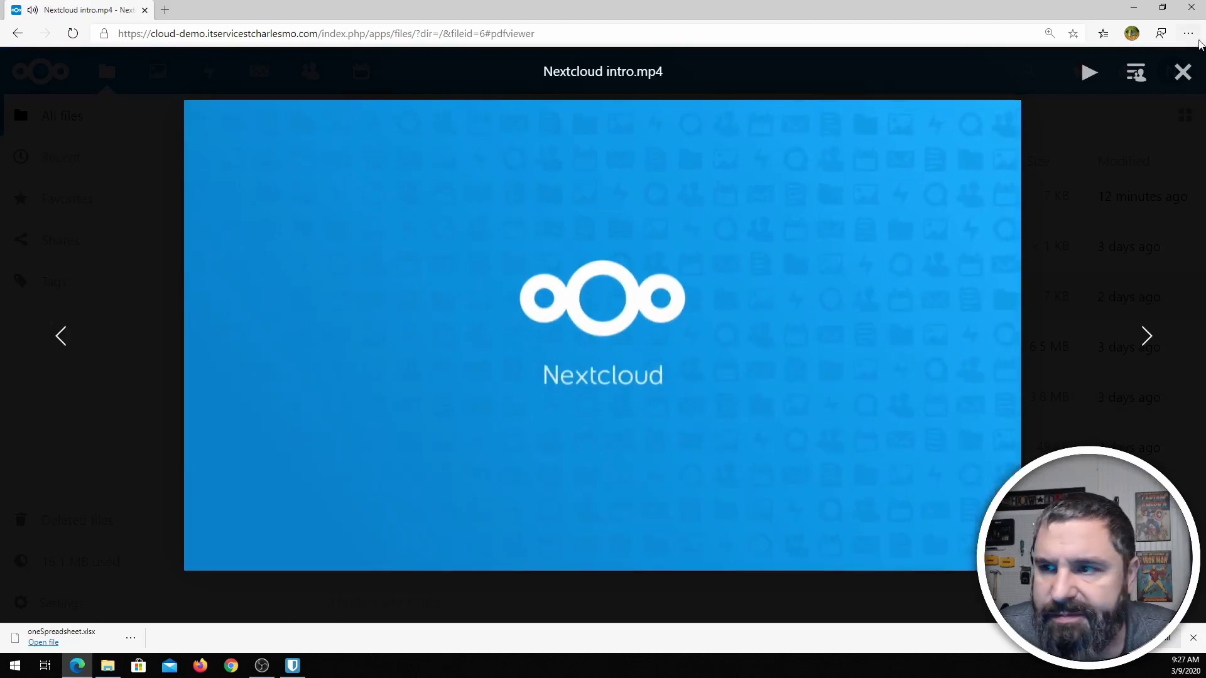
- Close the video viewer and browse the Photos folder
{"action": "left_click", "coordinate": [1182, 72]}
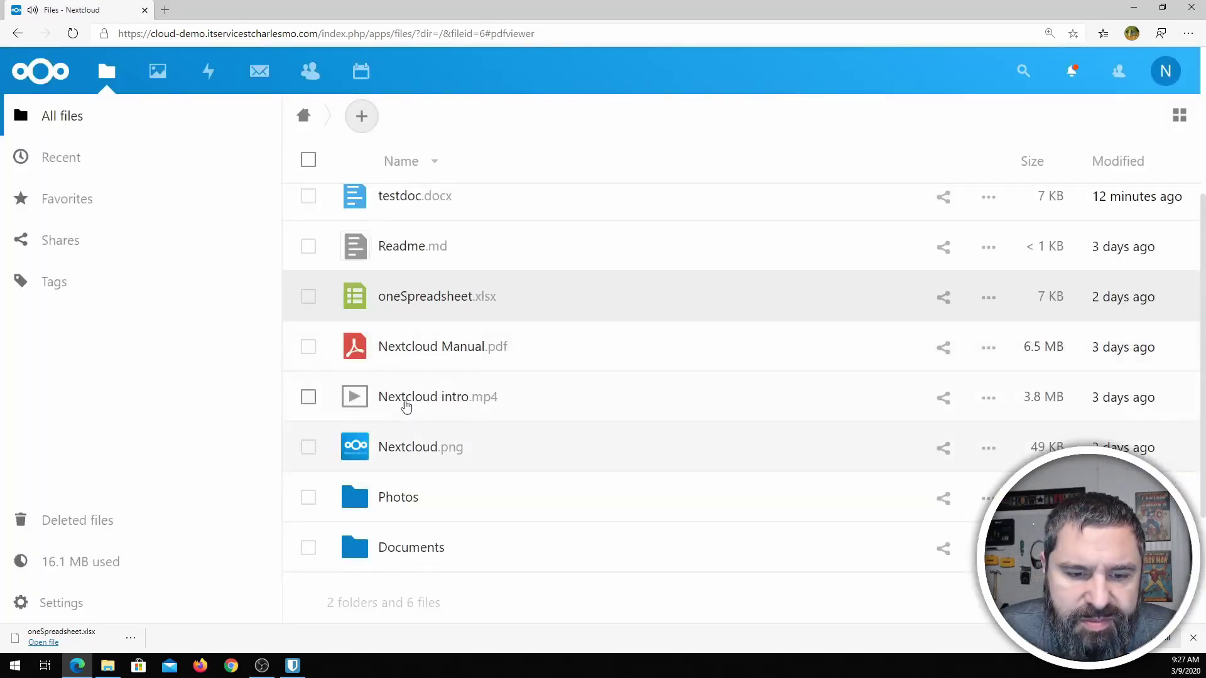
{"action": "scroll", "coordinate": [412, 436], "scroll_direction": "down", "scroll_amount": 3}
{"action": "left_click", "coordinate": [389, 325]}
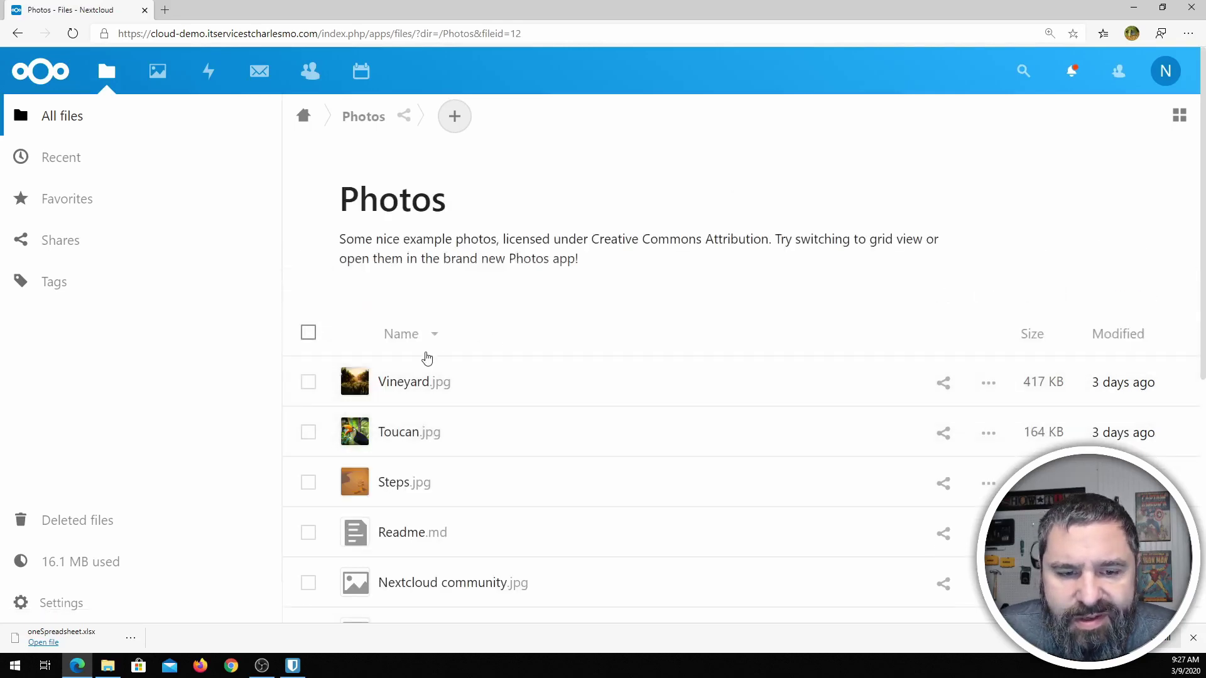
{"action": "scroll", "coordinate": [412, 358], "scroll_direction": "down", "scroll_amount": 1}
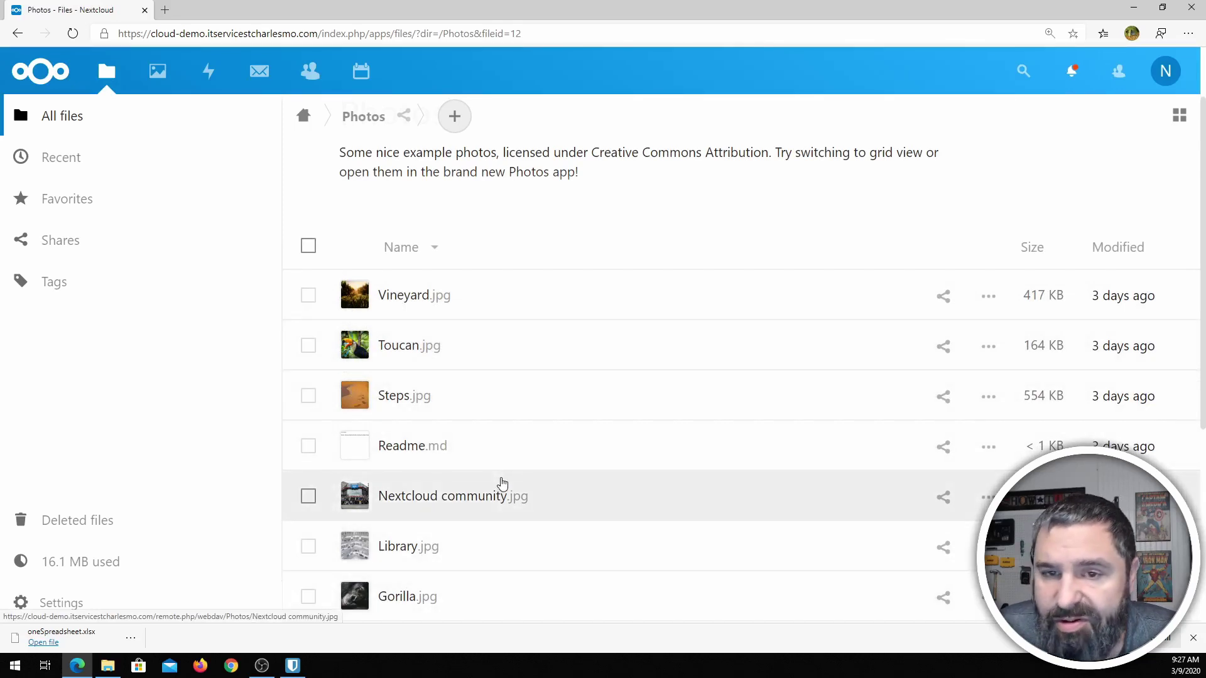
{"action": "scroll", "coordinate": [502, 484], "scroll_direction": "up", "scroll_amount": 1}
- Go back to the top level, enter Documents, and open Example.odt in the editor
{"action": "left_click", "coordinate": [305, 115]}
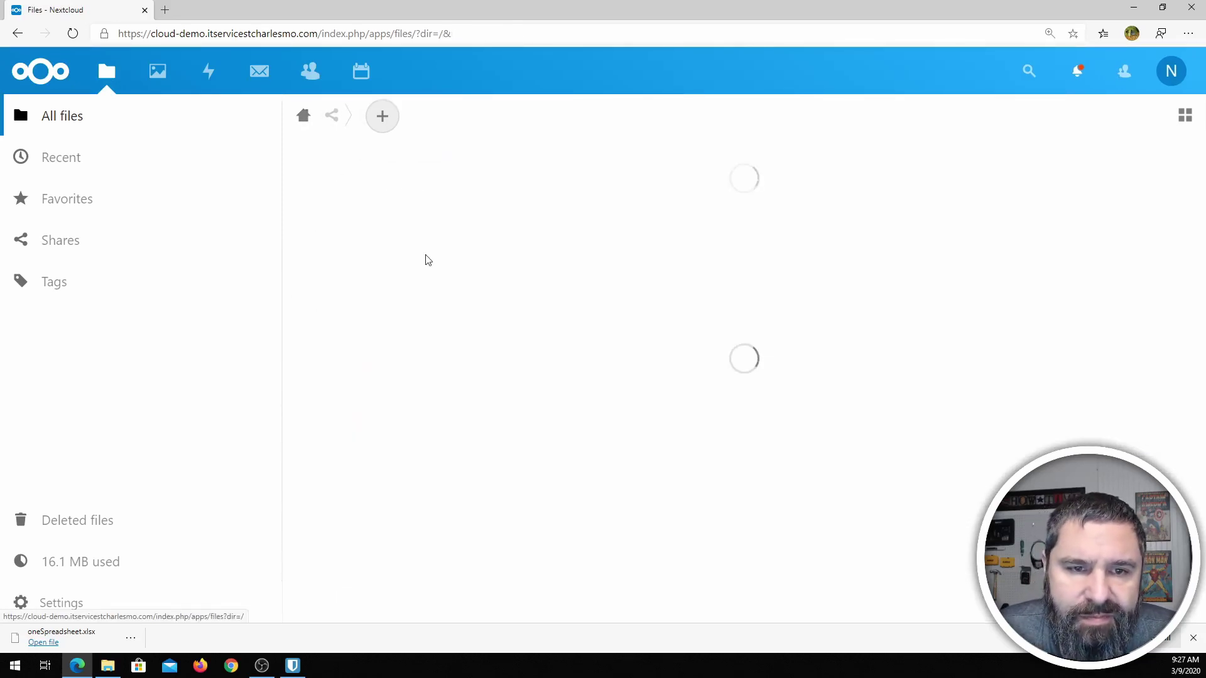
{"action": "scroll", "coordinate": [484, 405], "scroll_direction": "down", "scroll_amount": 5}
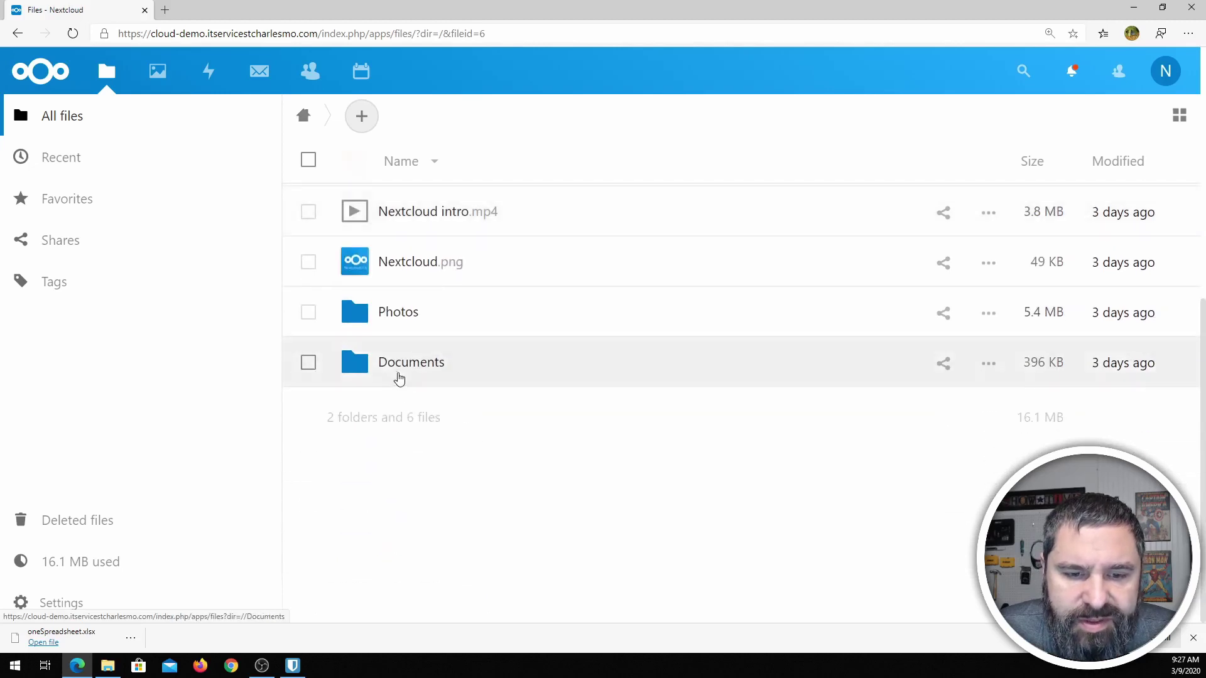
{"action": "left_click", "coordinate": [399, 376]}
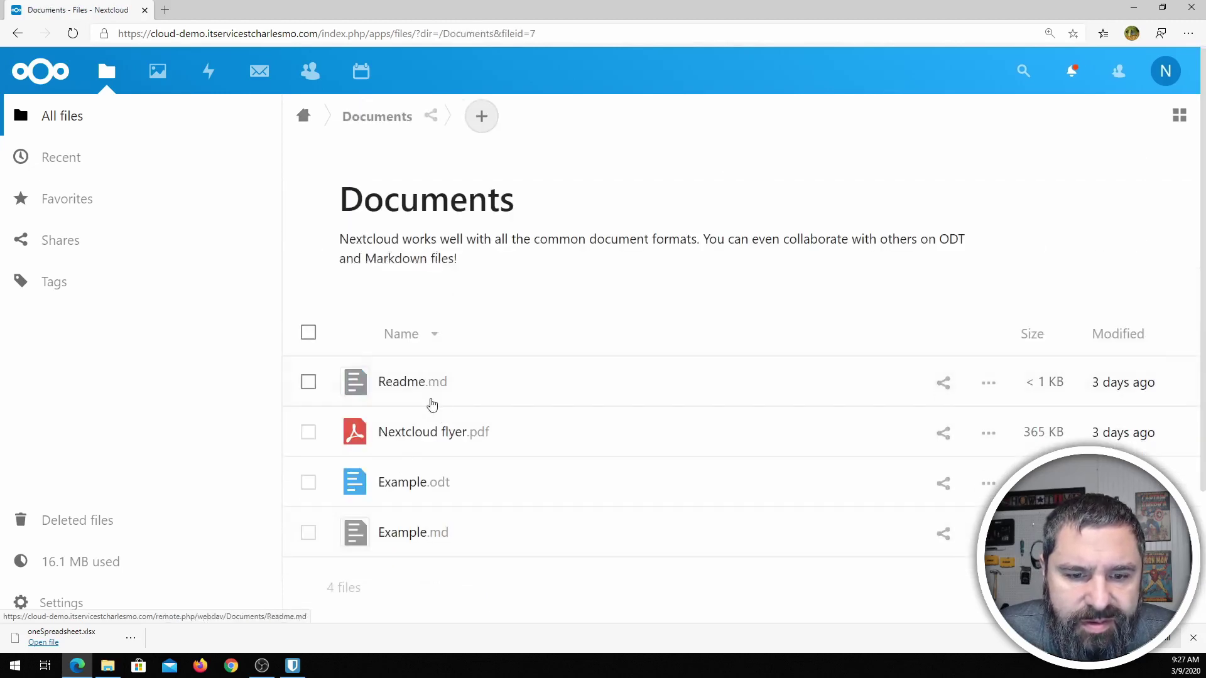
{"action": "scroll", "coordinate": [450, 443], "scroll_direction": "down", "scroll_amount": 3}
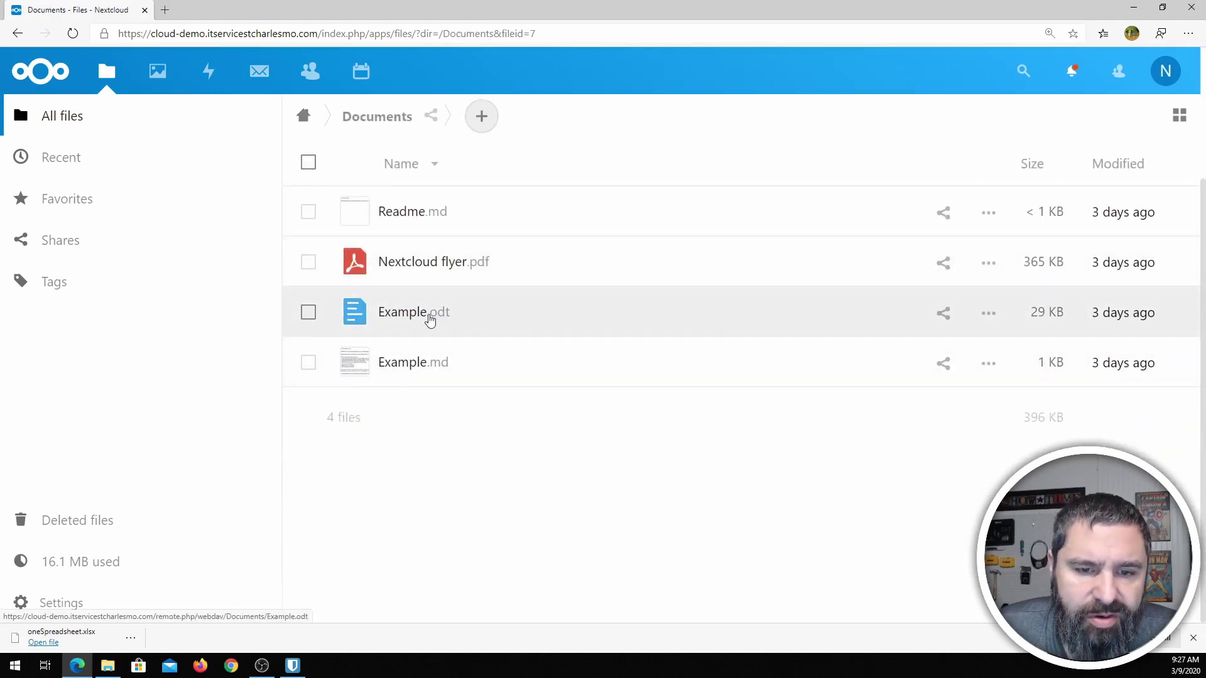
{"action": "left_click", "coordinate": [392, 318]}
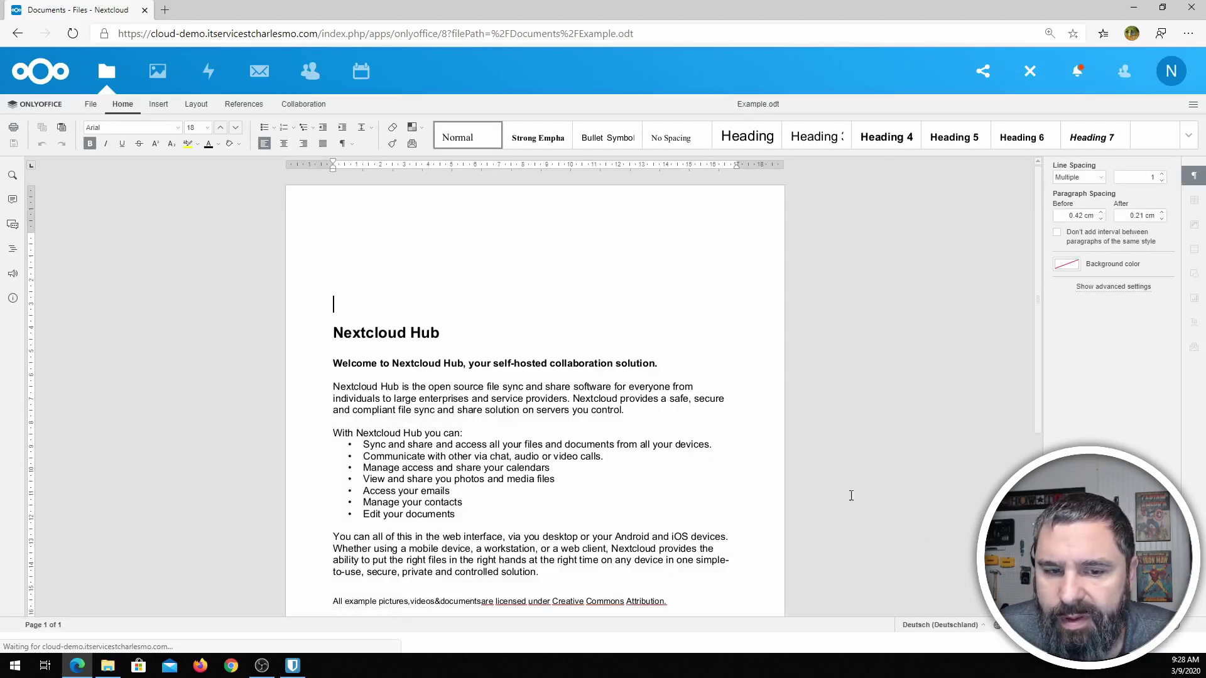
- Dismiss the browser's download notice and close Example.odt
{"action": "left_click", "coordinate": [1193, 638]}
{"action": "scroll", "coordinate": [424, 464], "scroll_direction": "down", "scroll_amount": 2}
{"action": "scroll", "coordinate": [422, 462], "scroll_direction": "down", "scroll_amount": 2}
{"action": "scroll", "coordinate": [423, 462], "scroll_direction": "up", "scroll_amount": 3}
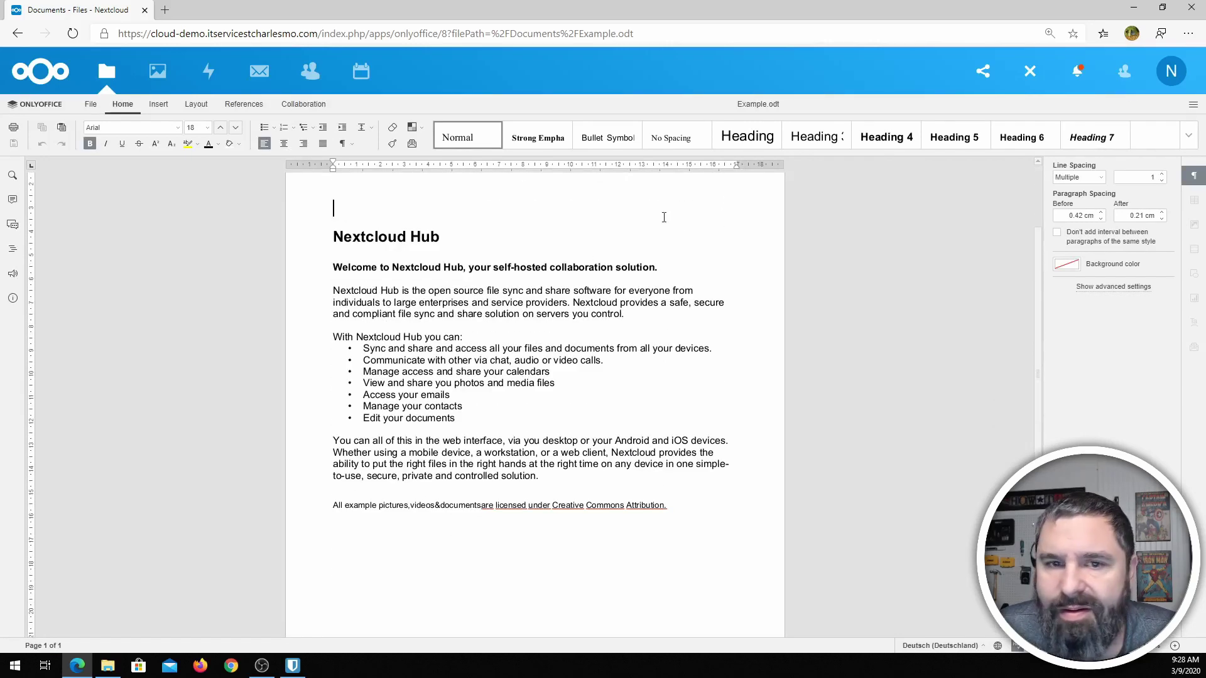
{"action": "left_click", "coordinate": [1029, 71]}
- Return to the top-level All files page and open the notifications list
{"action": "scroll", "coordinate": [527, 344], "scroll_direction": "down", "scroll_amount": 2}
{"action": "scroll", "coordinate": [527, 345], "scroll_direction": "up", "scroll_amount": 2}
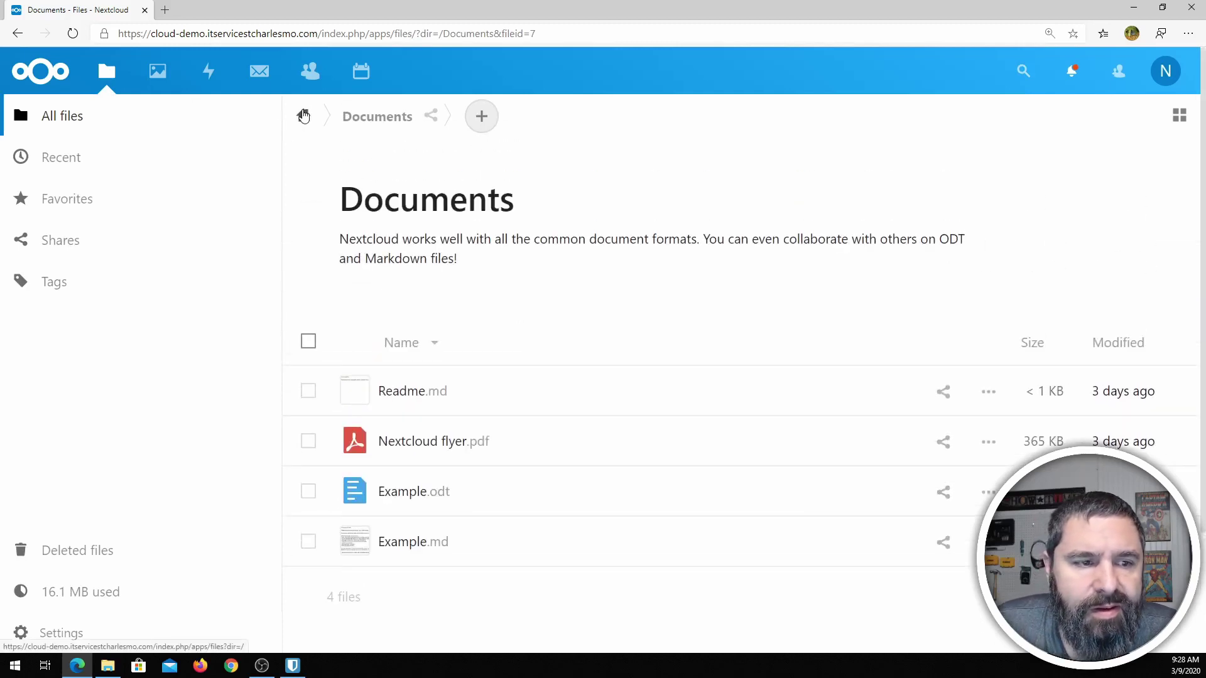
{"action": "left_click", "coordinate": [306, 115]}
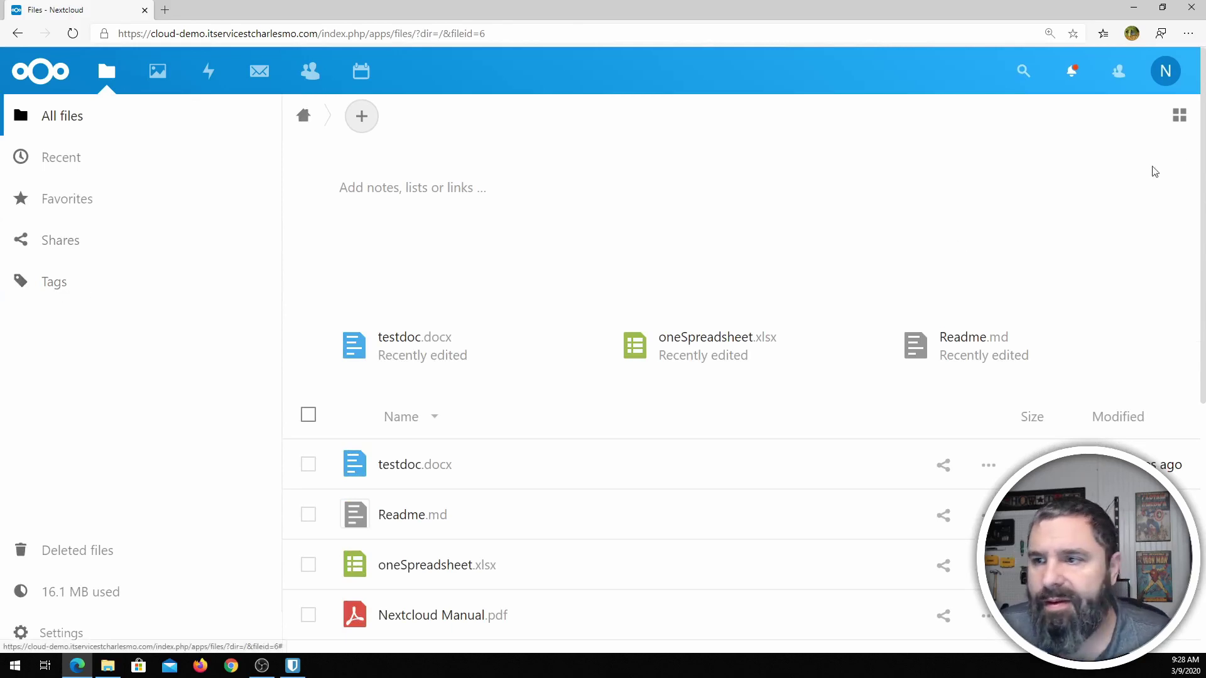
{"action": "left_click", "coordinate": [1073, 76]}
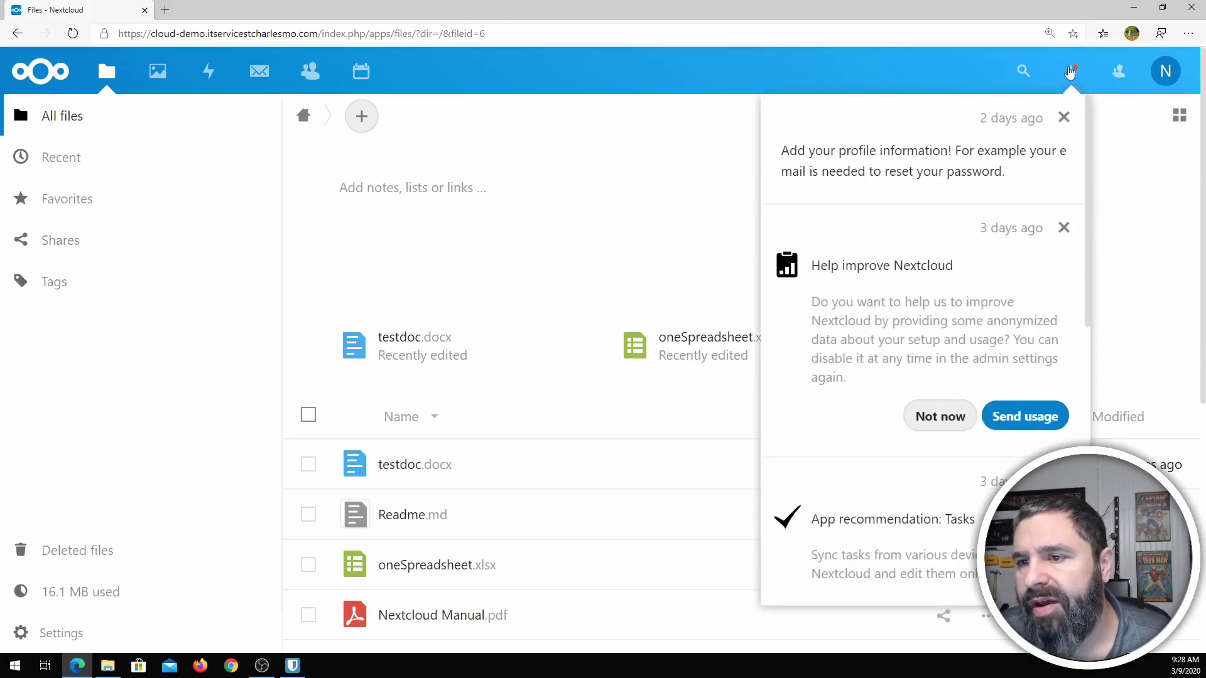
- Scroll past the Notes, Social and Group folders recommendations and close the notifications list
{"action": "scroll", "coordinate": [966, 186], "scroll_direction": "down", "scroll_amount": 9}
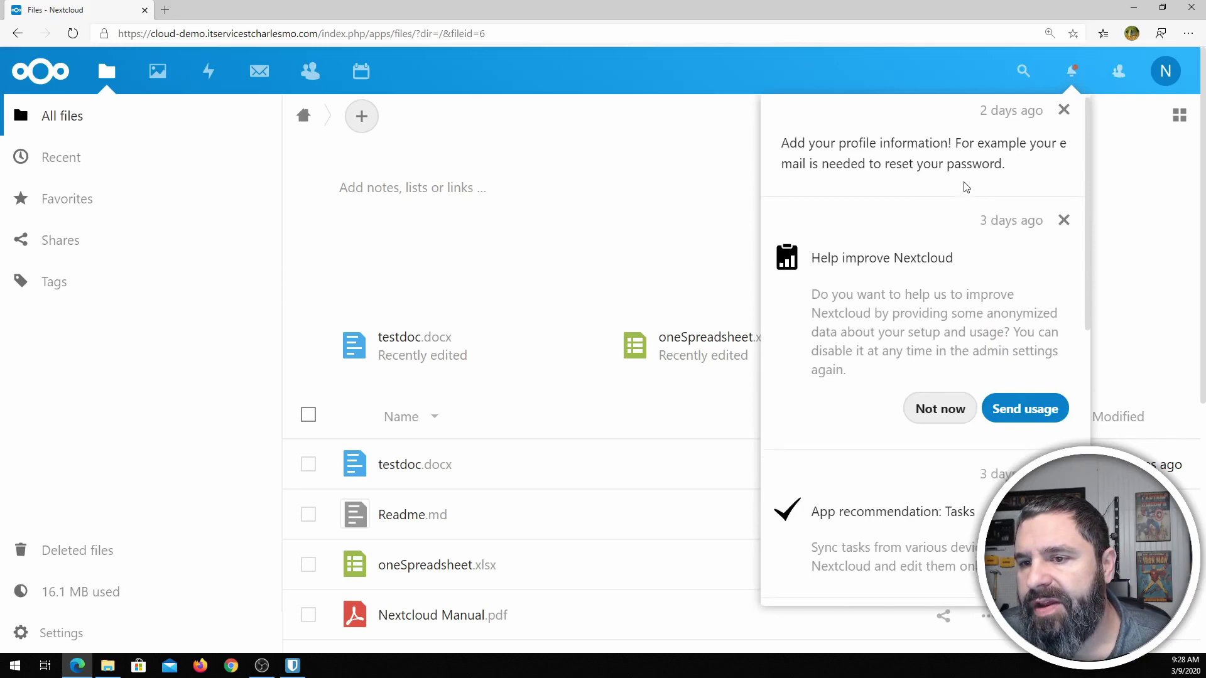
{"action": "left_click", "coordinate": [1070, 75]}
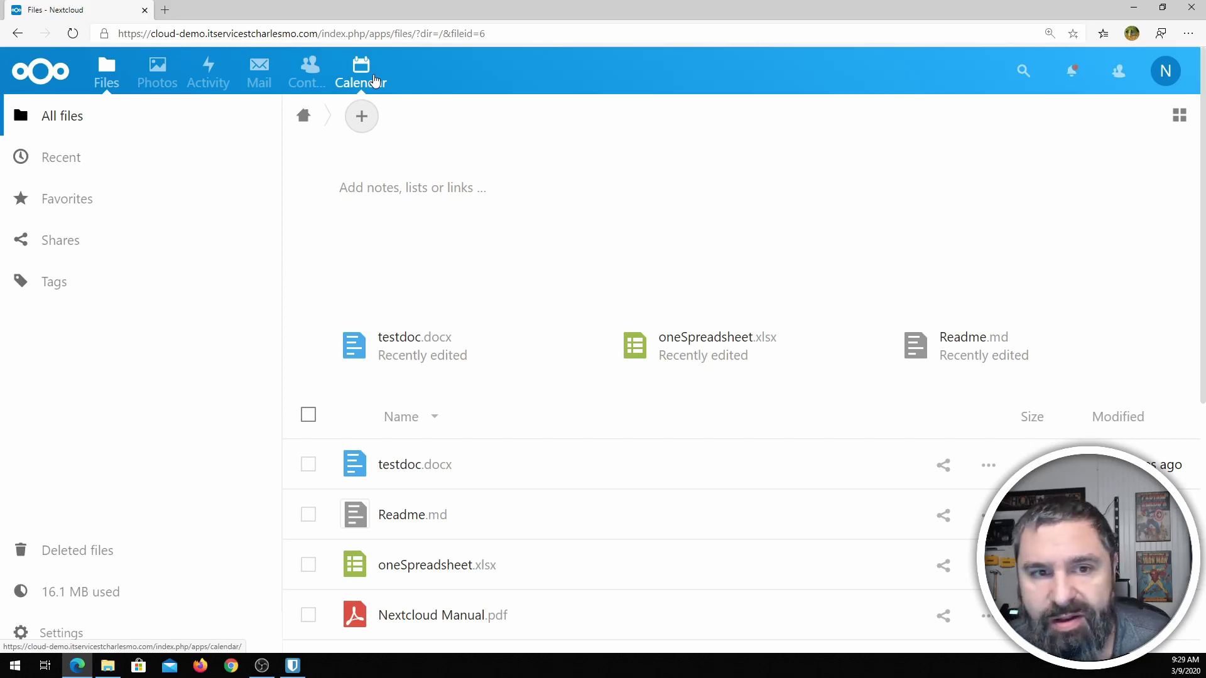
- Pass through Mail to Contacts, start a blank new contact, then show Calendar's March 2020 month
{"action": "left_click", "coordinate": [260, 80]}
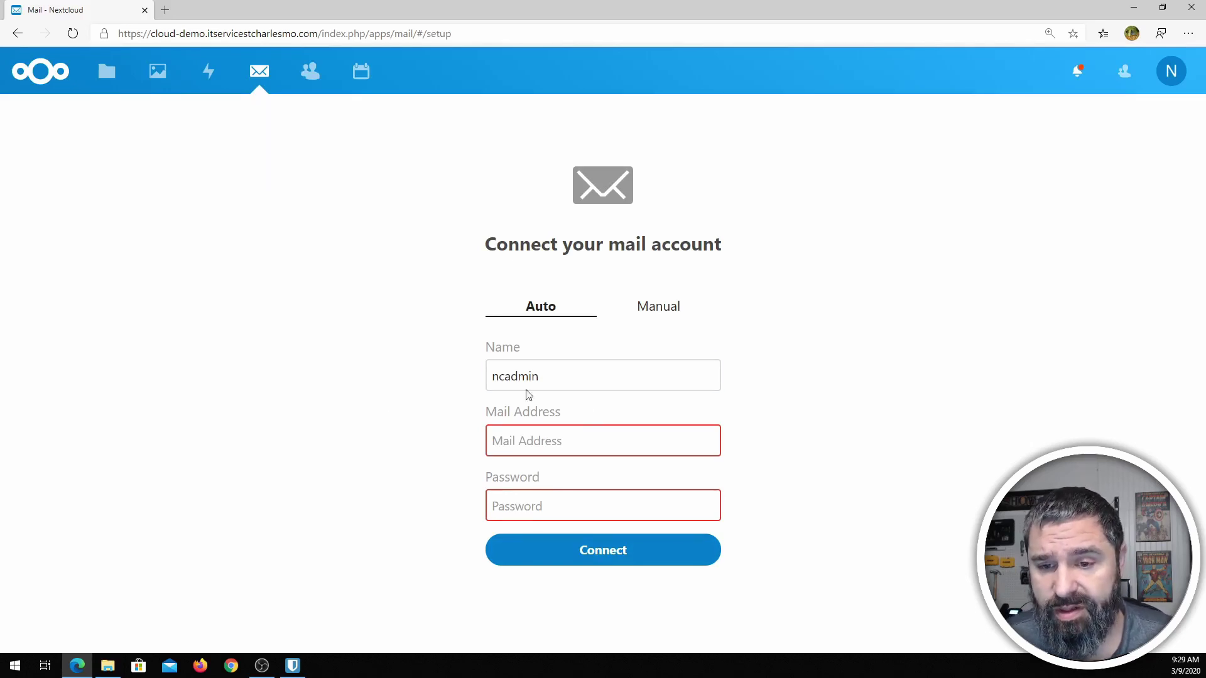
{"action": "left_click", "coordinate": [303, 73]}
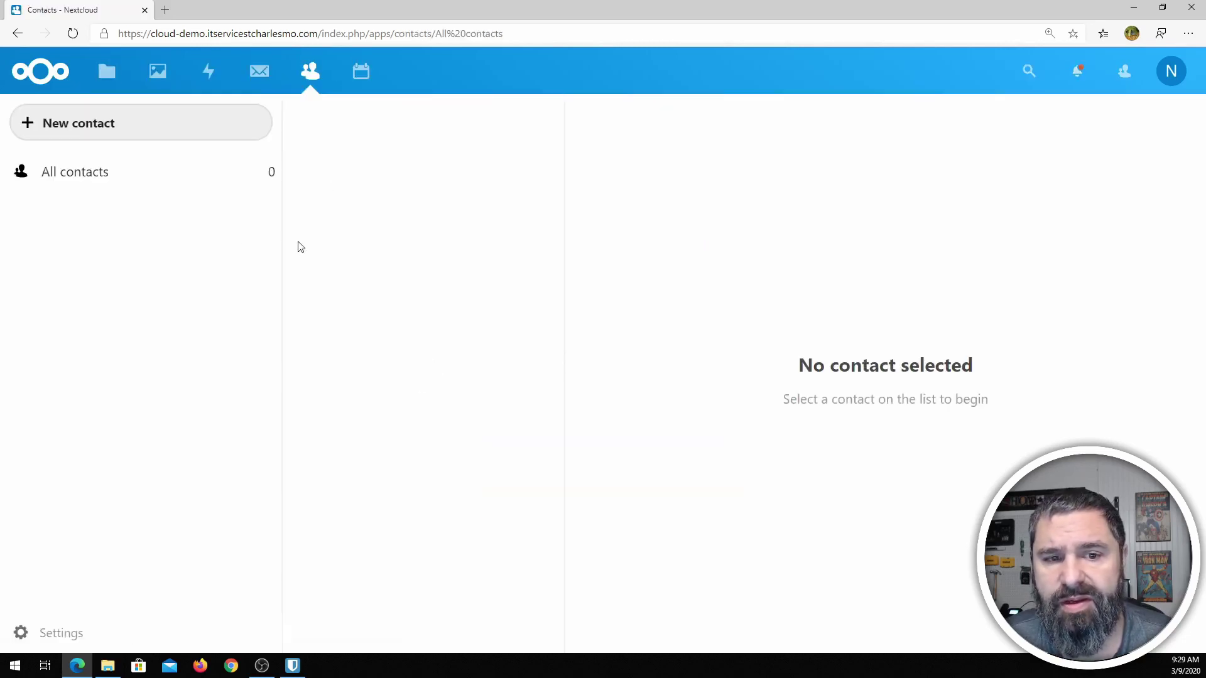
{"action": "left_click", "coordinate": [67, 126]}
{"action": "scroll", "coordinate": [807, 278], "scroll_direction": "down", "scroll_amount": 5}
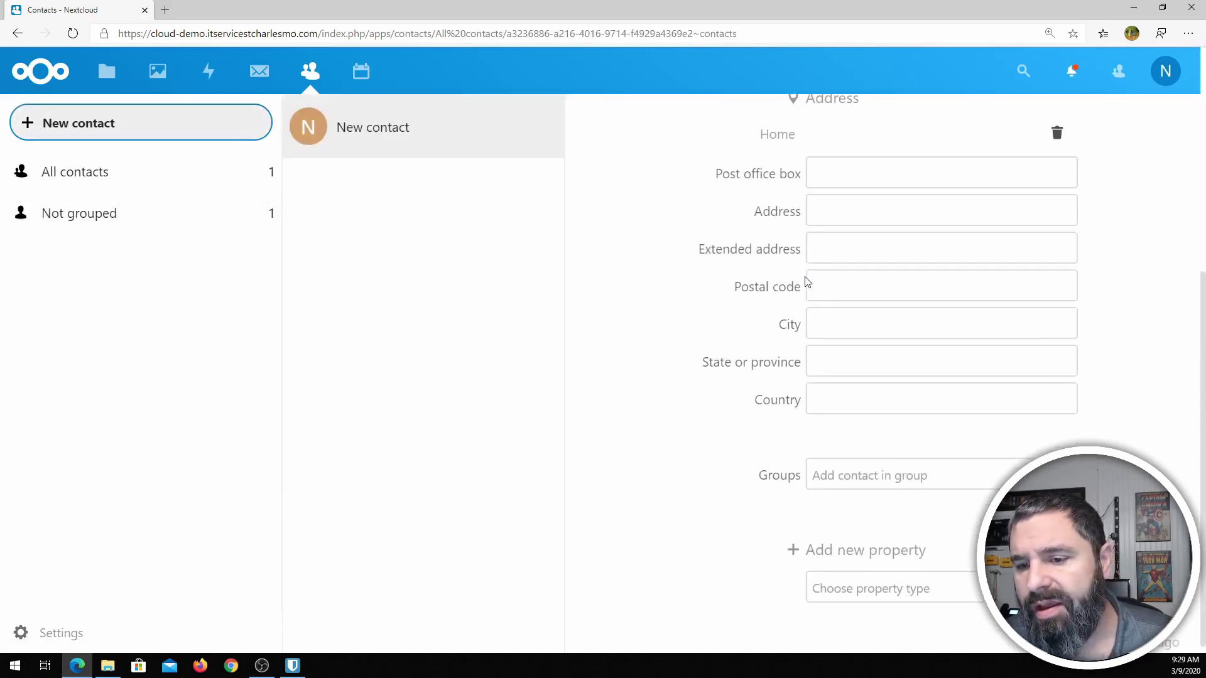
{"action": "left_click", "coordinate": [360, 68]}
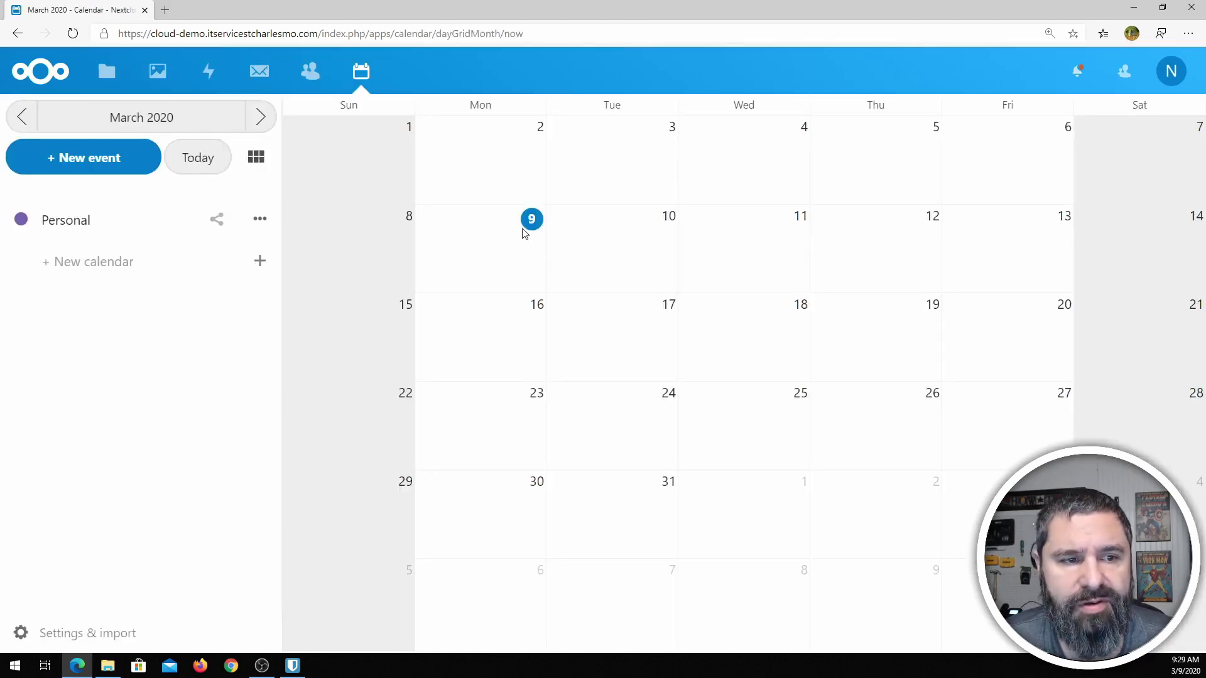
- Scroll through the Activity feed, glance at Photos, and return to the All files list
{"action": "left_click", "coordinate": [208, 75]}
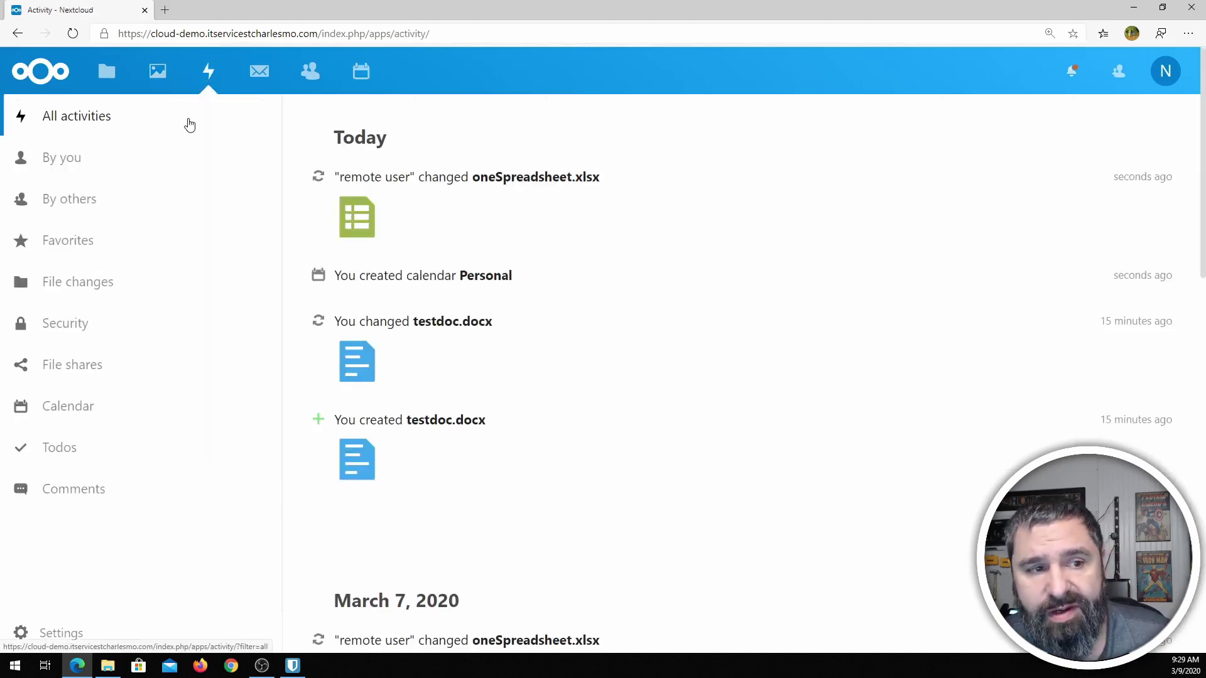
{"action": "scroll", "coordinate": [453, 198], "scroll_direction": "down", "scroll_amount": 2}
{"action": "scroll", "coordinate": [474, 250], "scroll_direction": "down", "scroll_amount": 4}
{"action": "scroll", "coordinate": [473, 250], "scroll_direction": "up", "scroll_amount": 5}
{"action": "scroll", "coordinate": [474, 251], "scroll_direction": "down", "scroll_amount": 12}
{"action": "scroll", "coordinate": [476, 252], "scroll_direction": "down", "scroll_amount": 3}
{"action": "scroll", "coordinate": [476, 253], "scroll_direction": "up", "scroll_amount": 15}
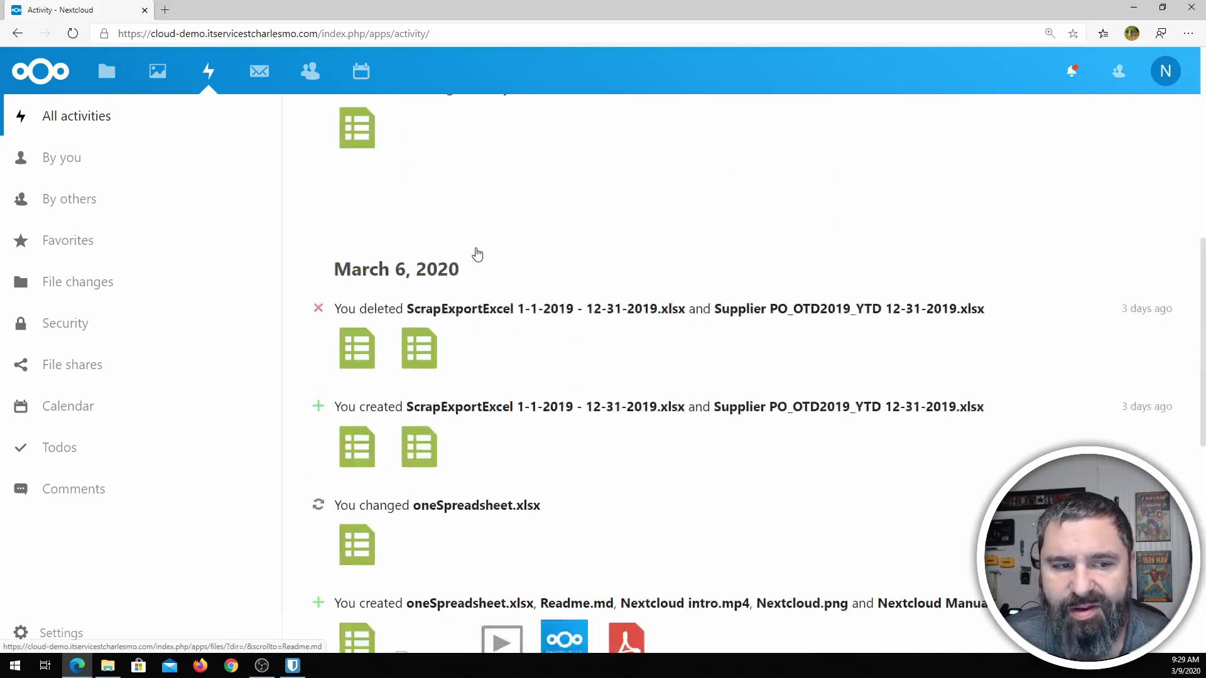
{"action": "left_click", "coordinate": [156, 72]}
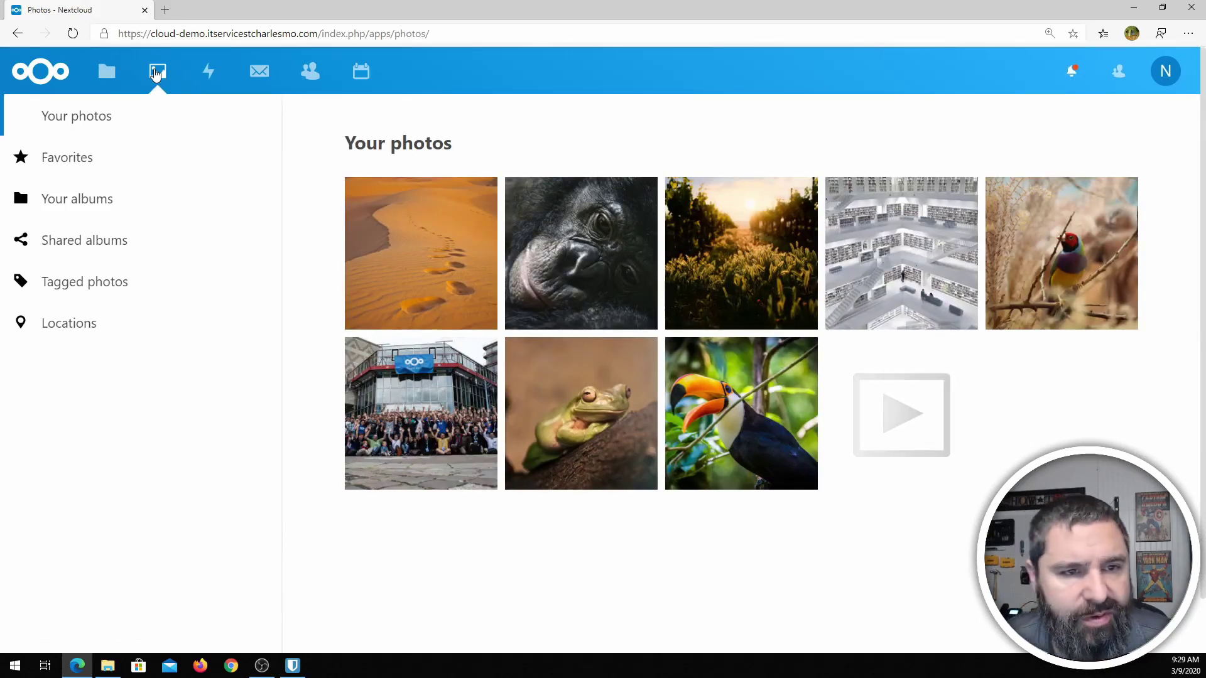
{"action": "left_click", "coordinate": [102, 80]}
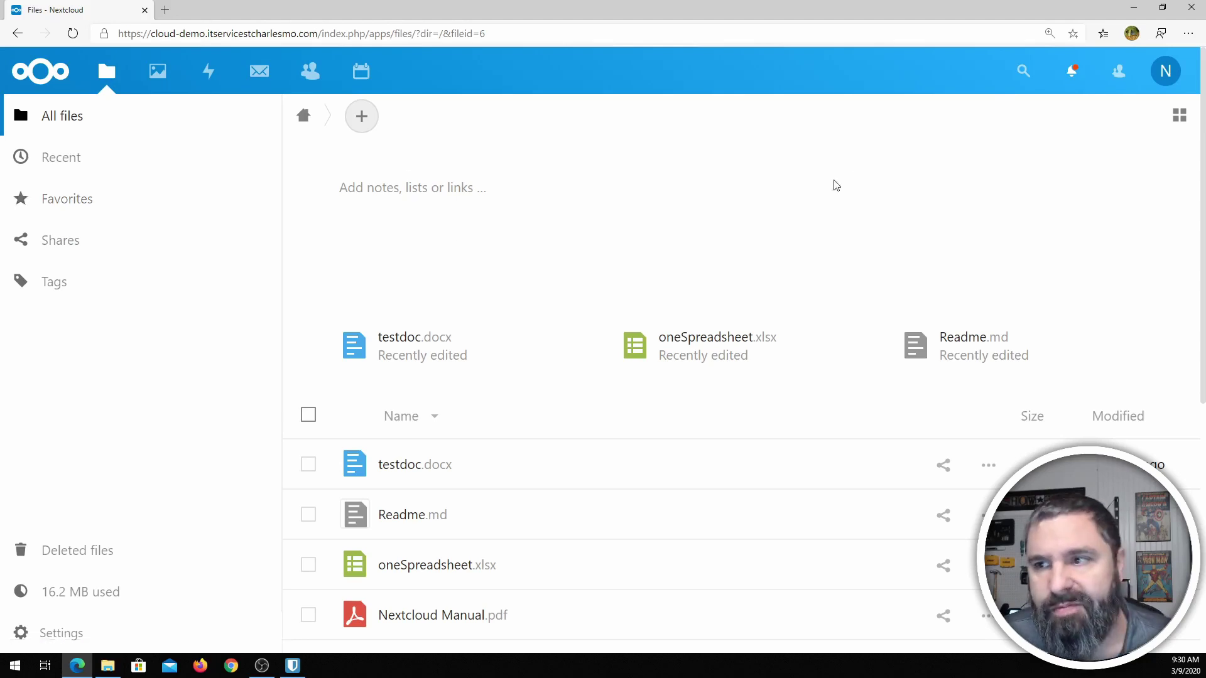
- View the Nextcloud Hub About screen from the avatar menu, close it, and reopen the menu
{"action": "left_click", "coordinate": [1151, 77]}
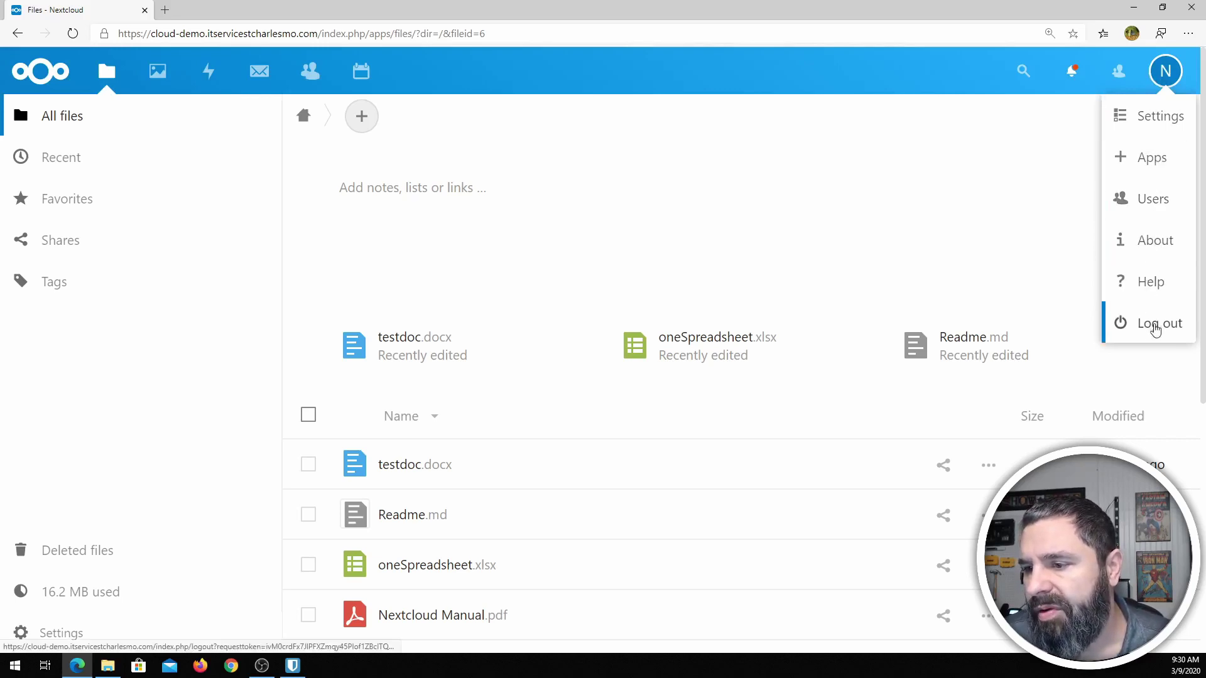
{"action": "left_click", "coordinate": [1154, 244]}
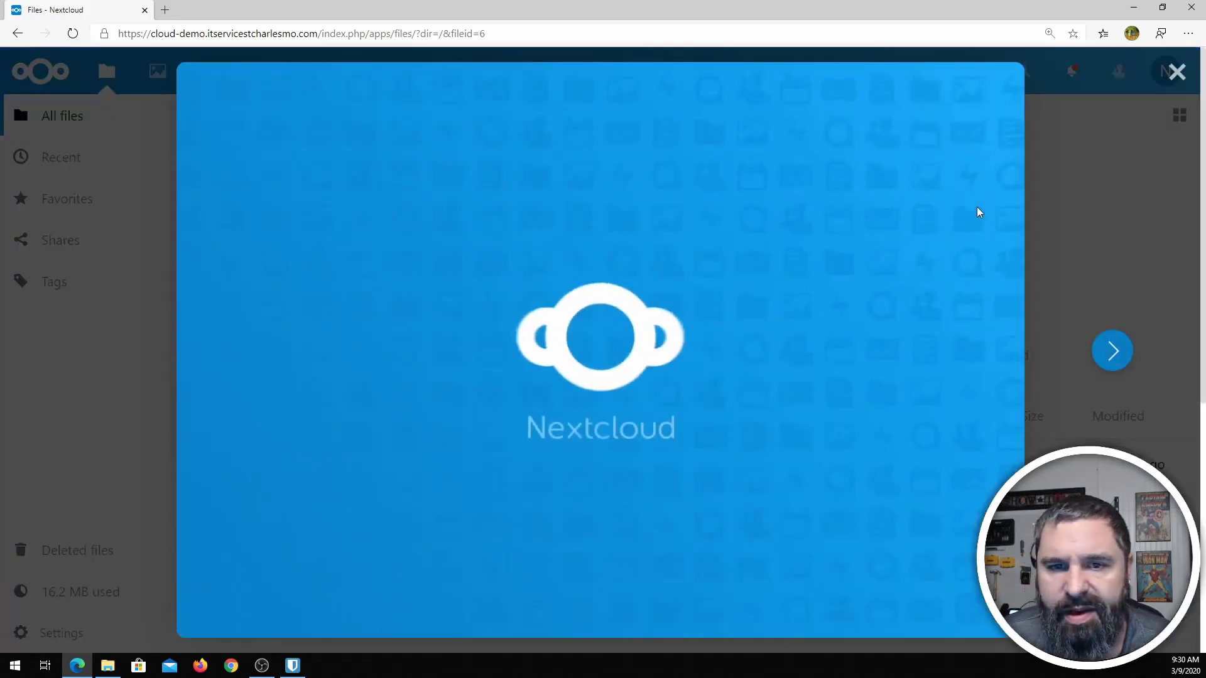
{"action": "left_click", "coordinate": [1176, 77]}
{"action": "left_click", "coordinate": [1163, 75]}
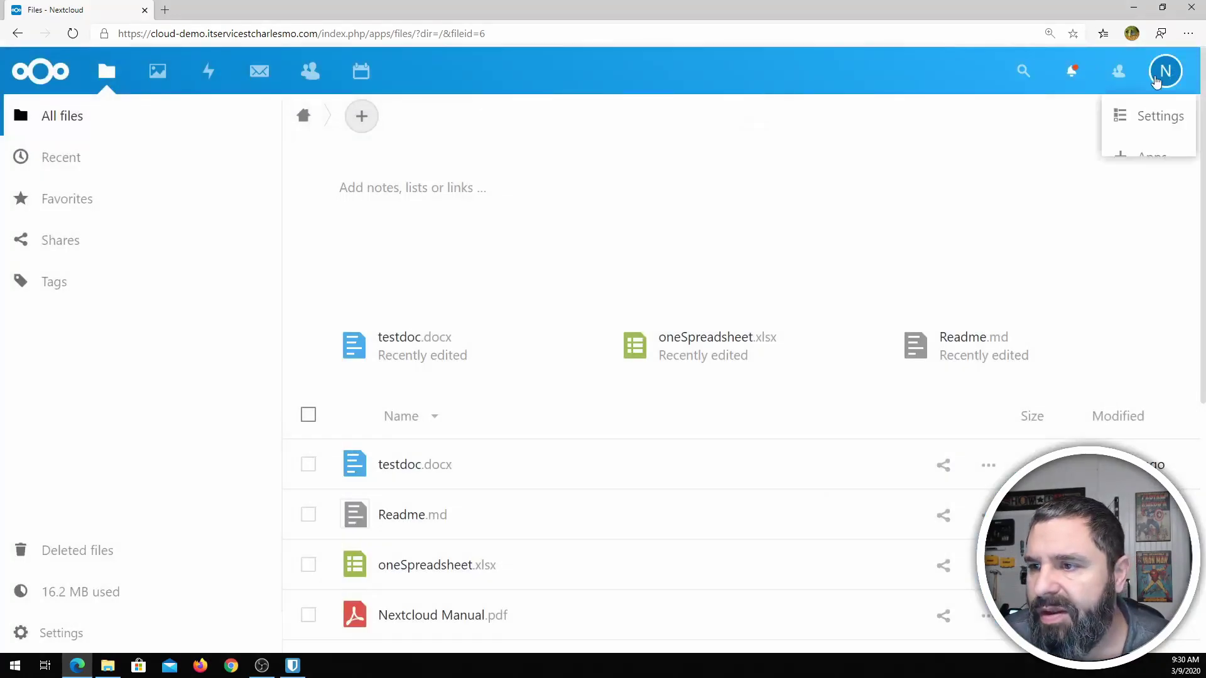
- Open personal settings and scroll through the personal info and security sections
{"action": "left_click", "coordinate": [1148, 118]}
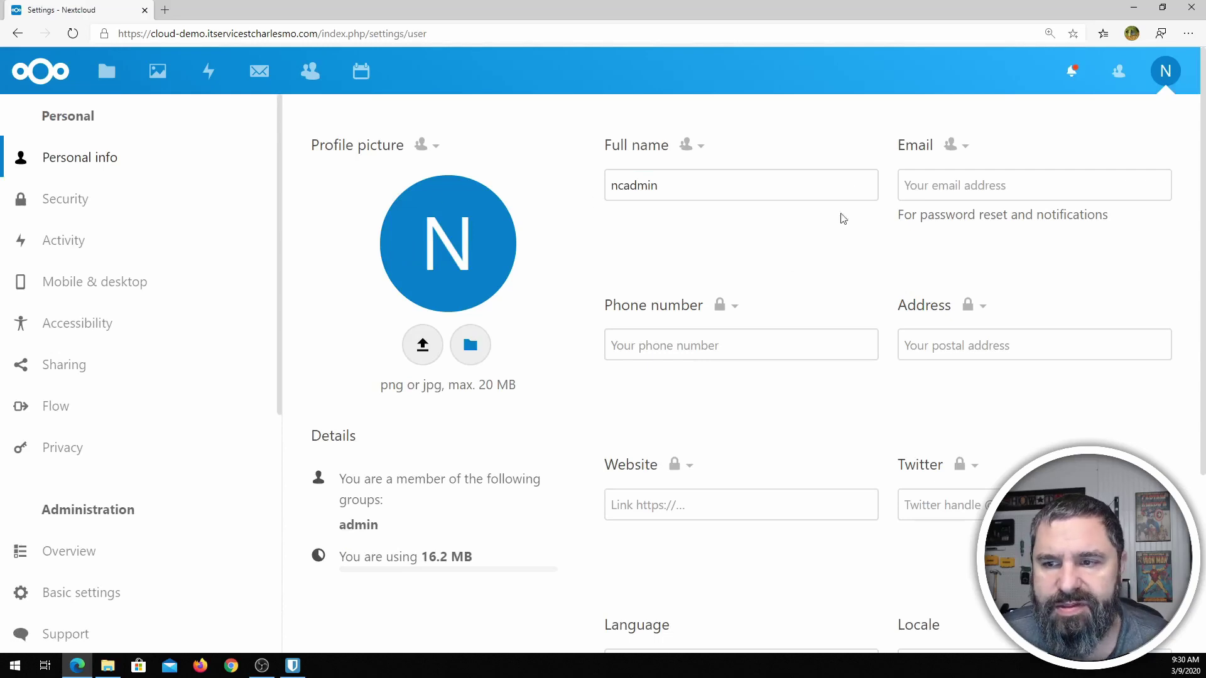
{"action": "scroll", "coordinate": [530, 289], "scroll_direction": "down", "scroll_amount": 4}
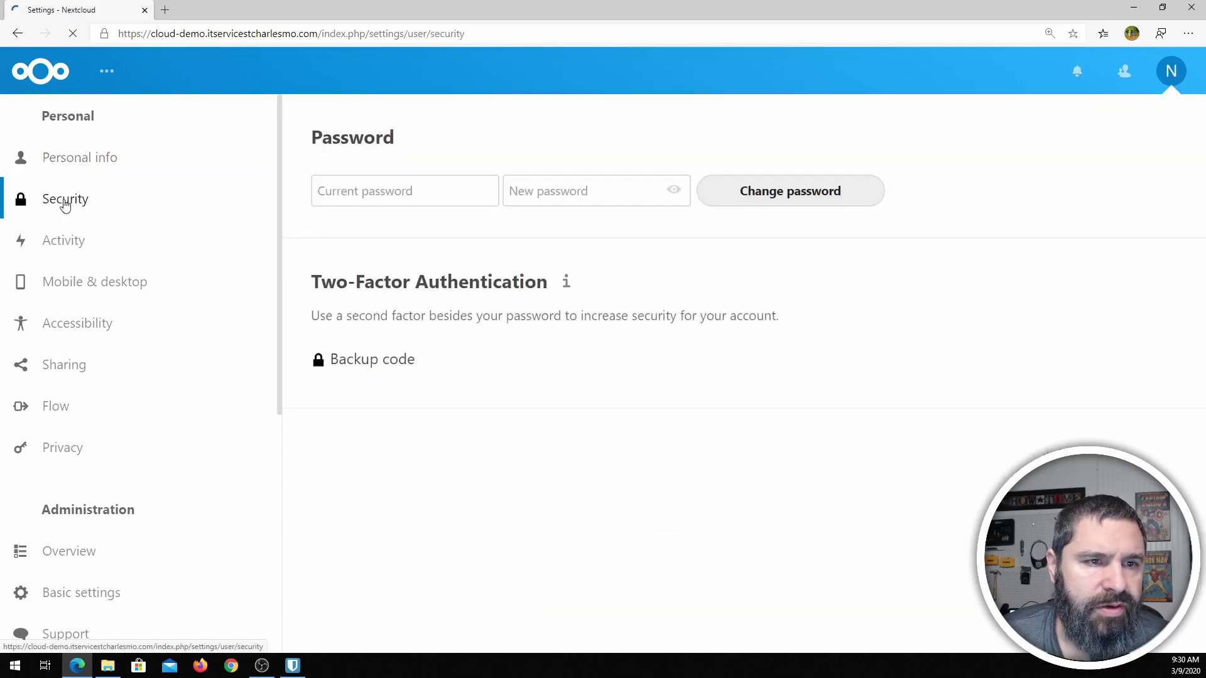
{"action": "scroll", "coordinate": [617, 213], "scroll_direction": "down", "scroll_amount": 1}
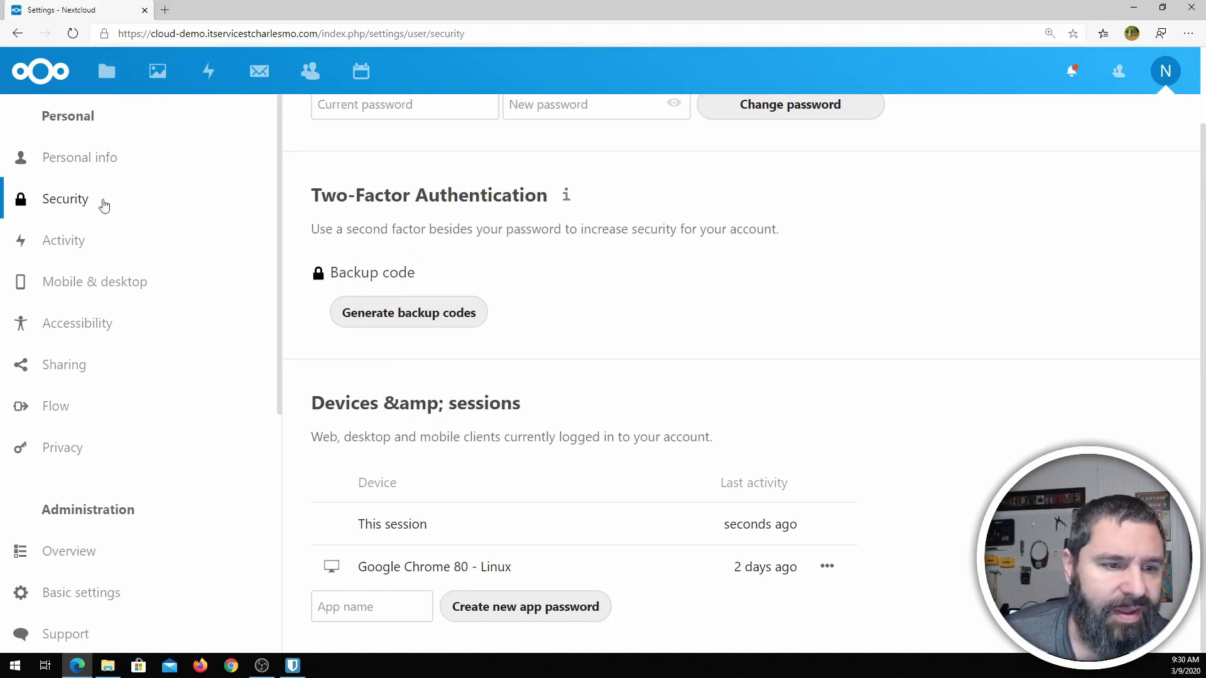
- Review the Activity notification settings, then move on to the Mobile & desktop sync apps page
{"action": "left_click", "coordinate": [20, 242]}
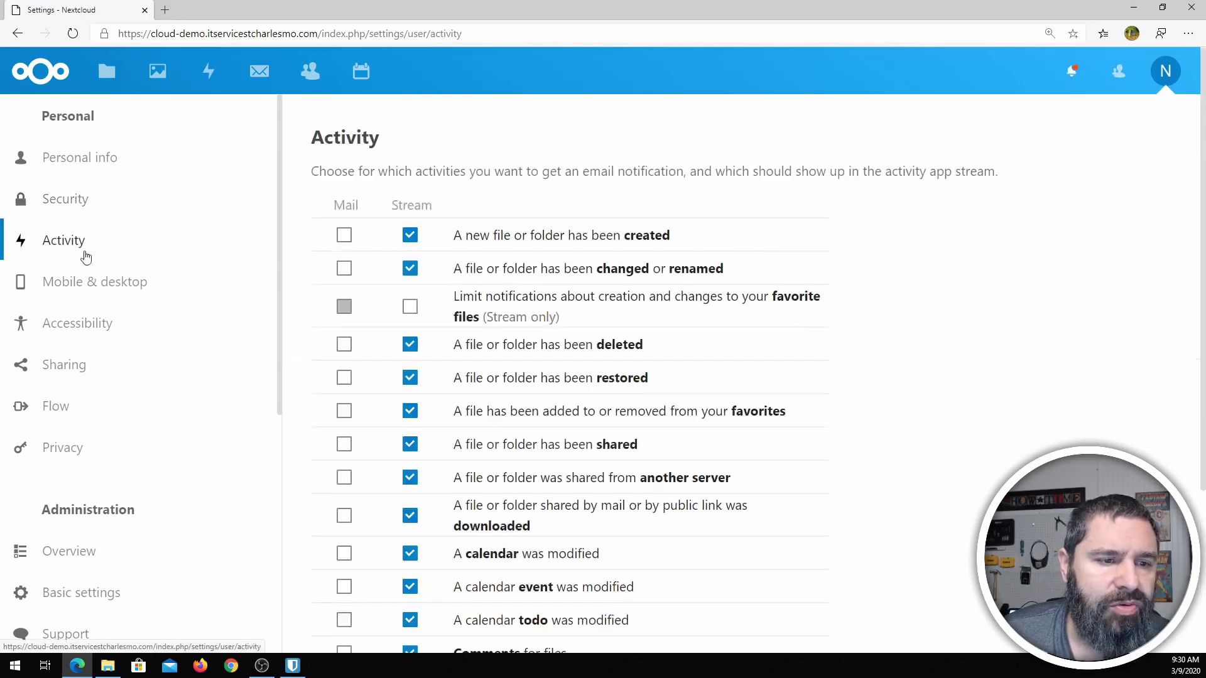
{"action": "scroll", "coordinate": [465, 339], "scroll_direction": "down", "scroll_amount": 5}
{"action": "scroll", "coordinate": [478, 353], "scroll_direction": "up", "scroll_amount": 5}
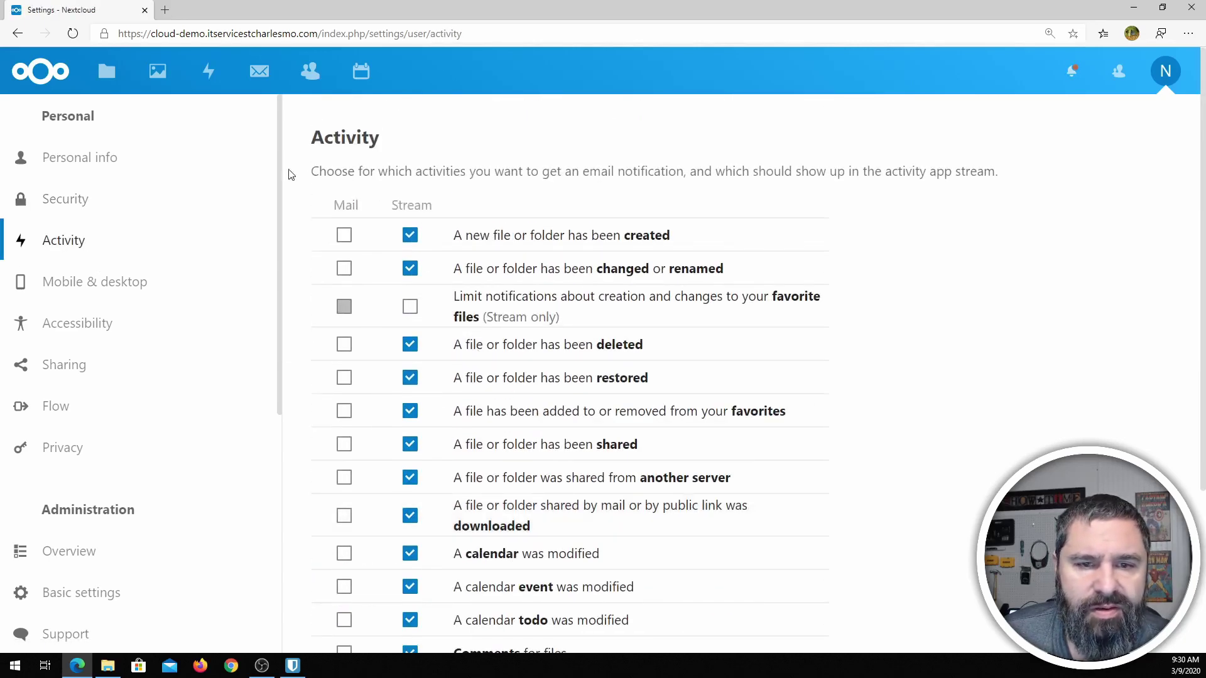
{"action": "scroll", "coordinate": [402, 439], "scroll_direction": "down", "scroll_amount": 3}
{"action": "scroll", "coordinate": [407, 467], "scroll_direction": "up", "scroll_amount": 3}
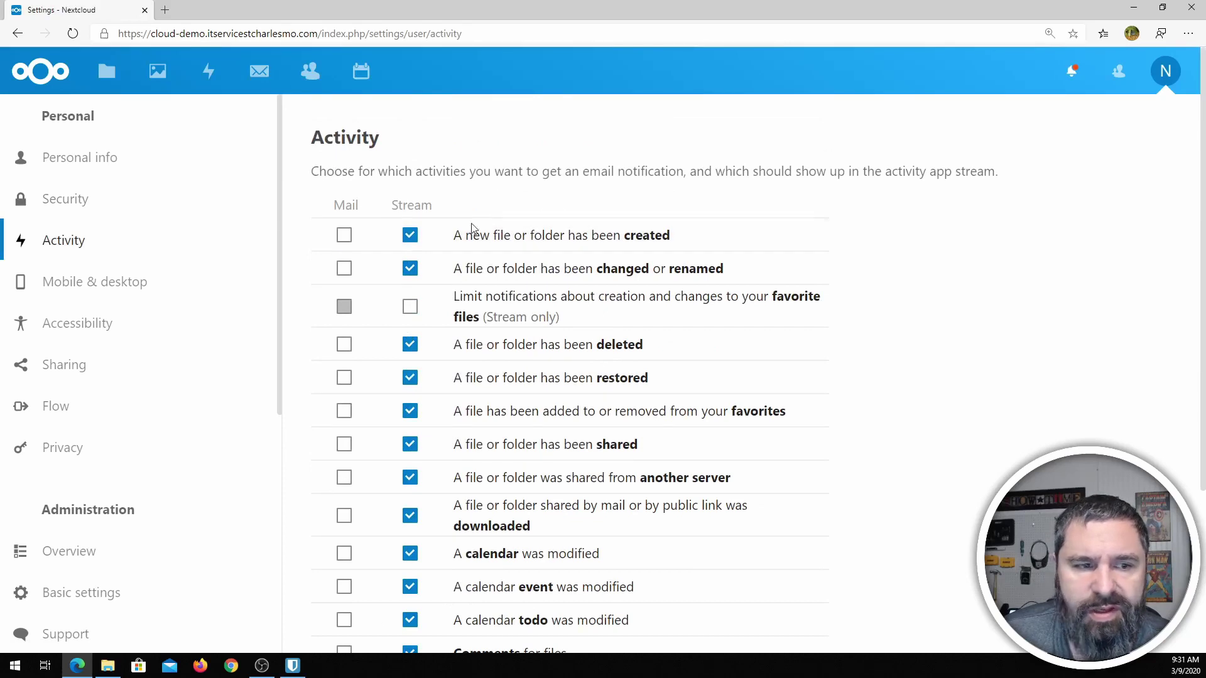
{"action": "left_click", "coordinate": [109, 290]}
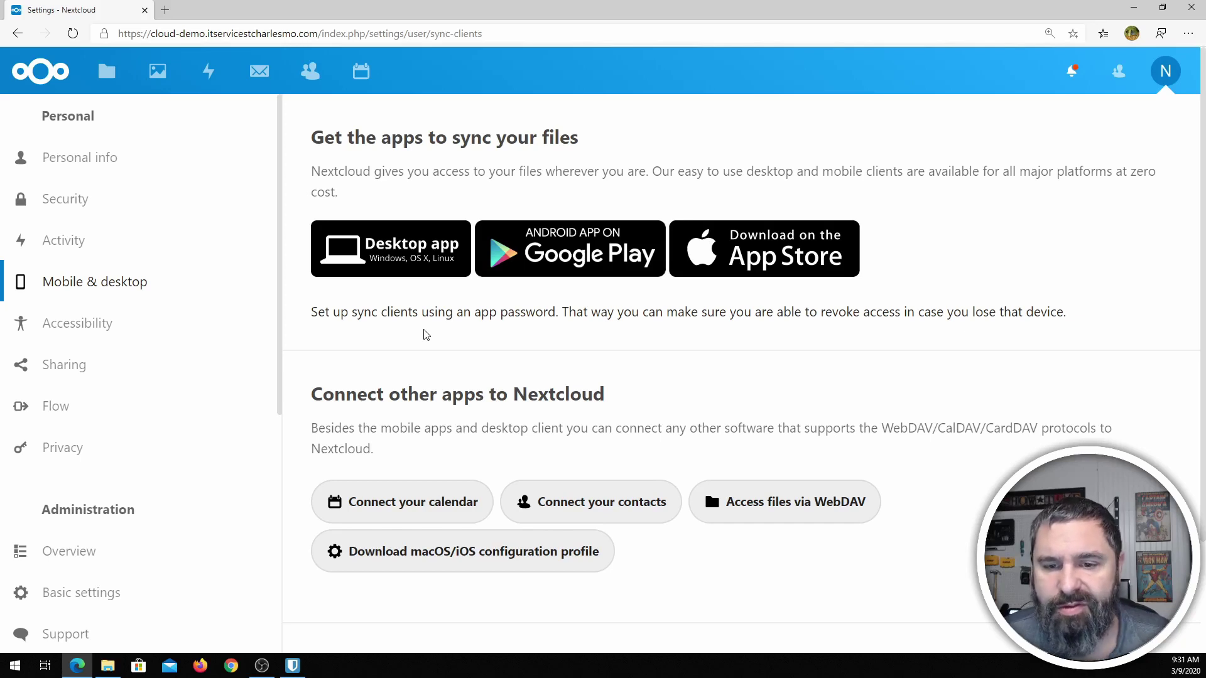
- Scroll the Mobile & desktop page and briefly highlight the 'Connect other apps to Nextcloud' heading
{"action": "scroll", "coordinate": [394, 340], "scroll_direction": "down", "scroll_amount": 2}
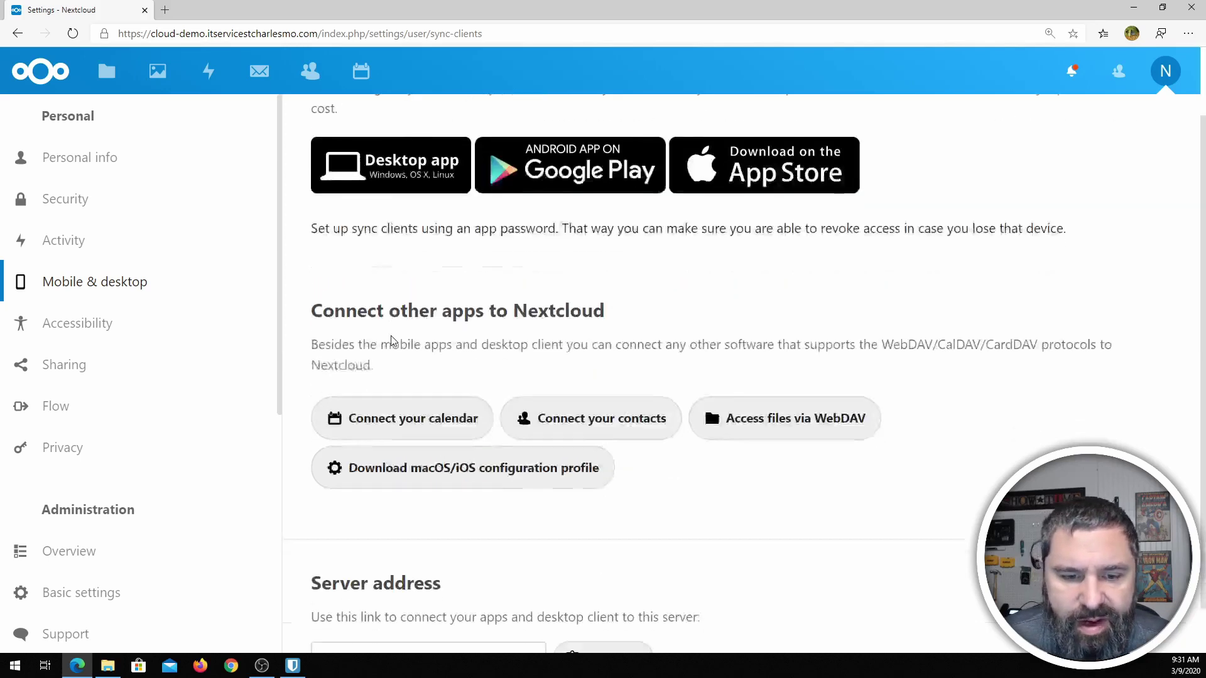
{"action": "left_click_drag", "start_coordinate": [323, 258], "coordinate": [601, 277]}
{"action": "left_click", "coordinate": [593, 275]}
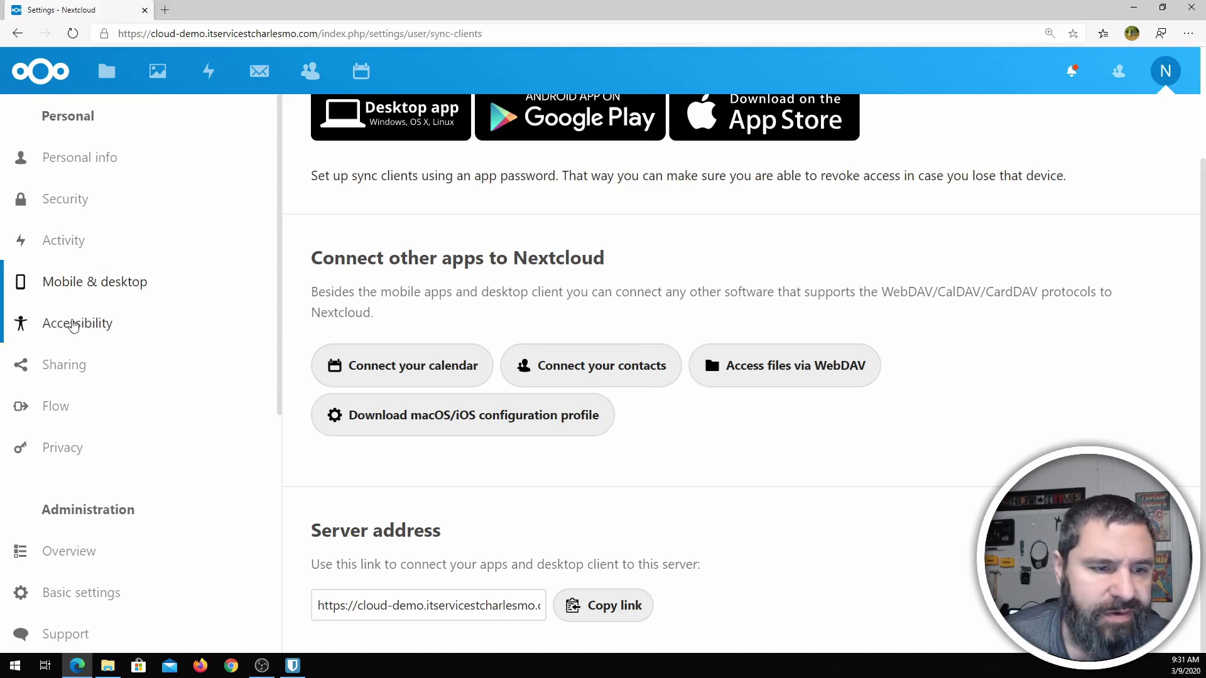
- Browse the Accessibility, Sharing and Flow personal settings pages
{"action": "left_click", "coordinate": [67, 336]}
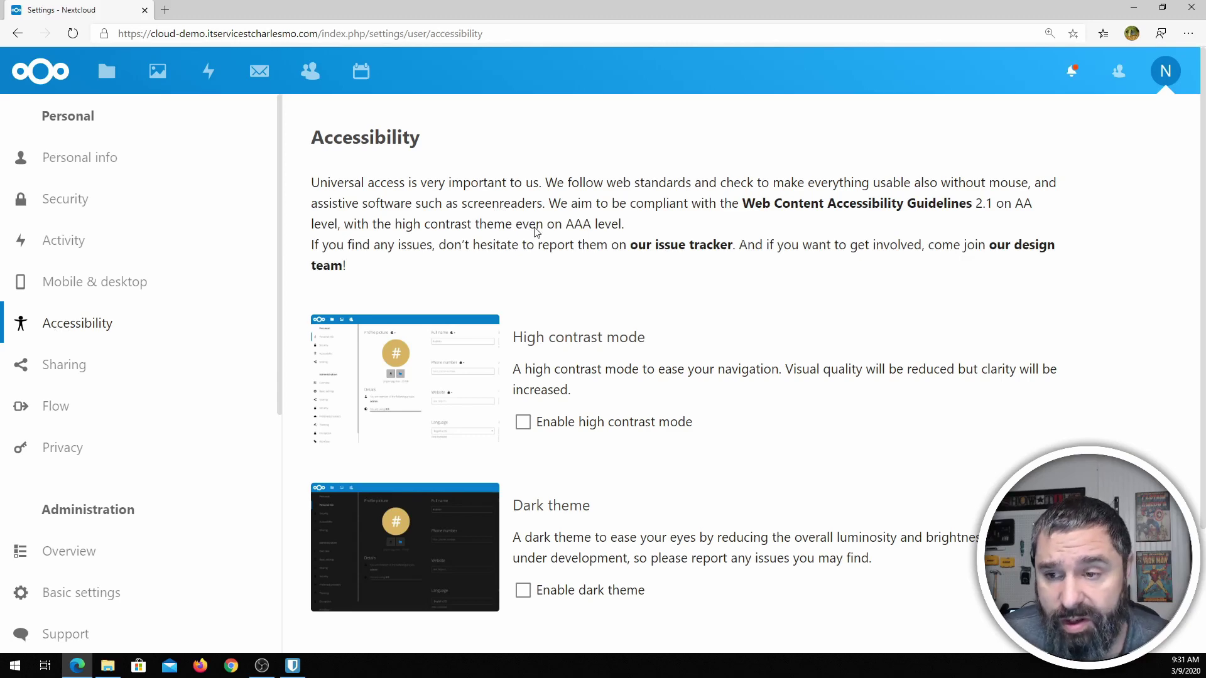
{"action": "scroll", "coordinate": [574, 274], "scroll_direction": "down", "scroll_amount": 2}
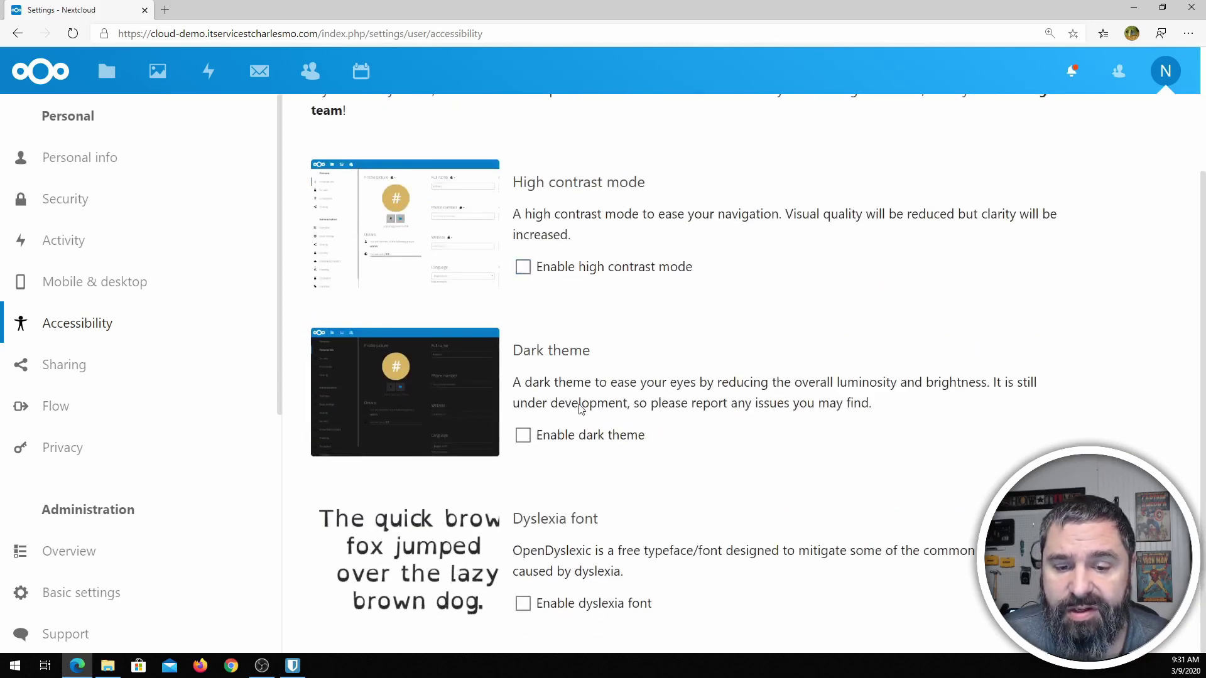
{"action": "left_click", "coordinate": [75, 371]}
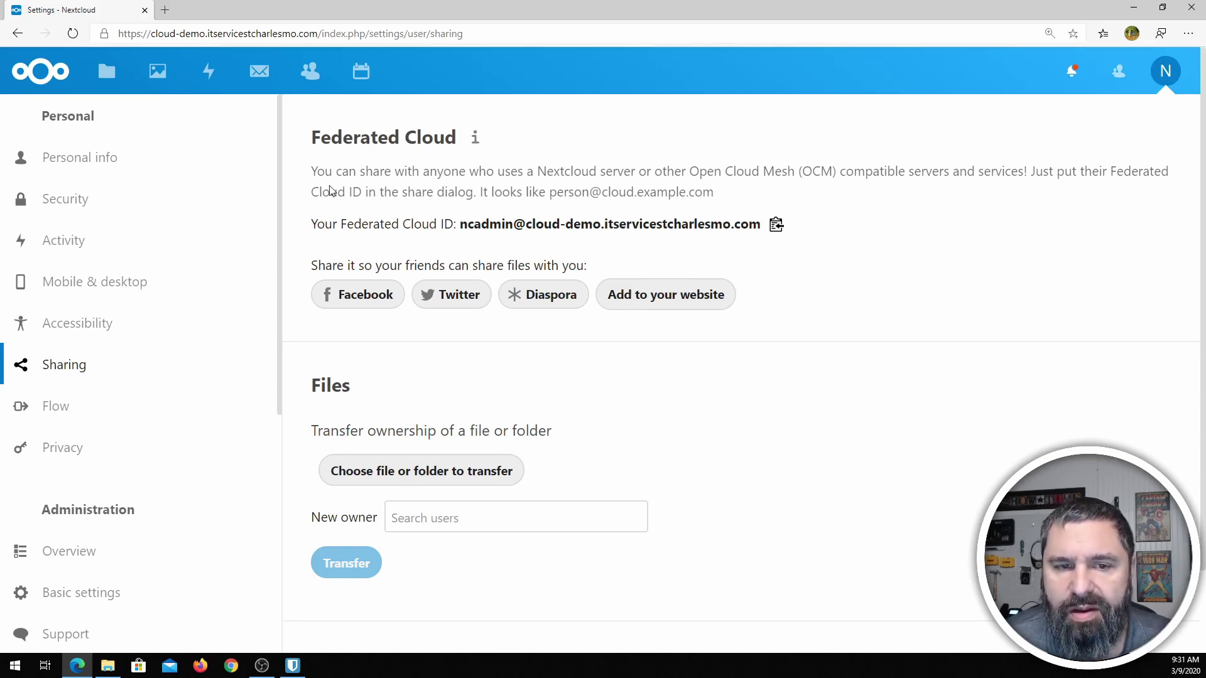
{"action": "left_click", "coordinate": [74, 415]}
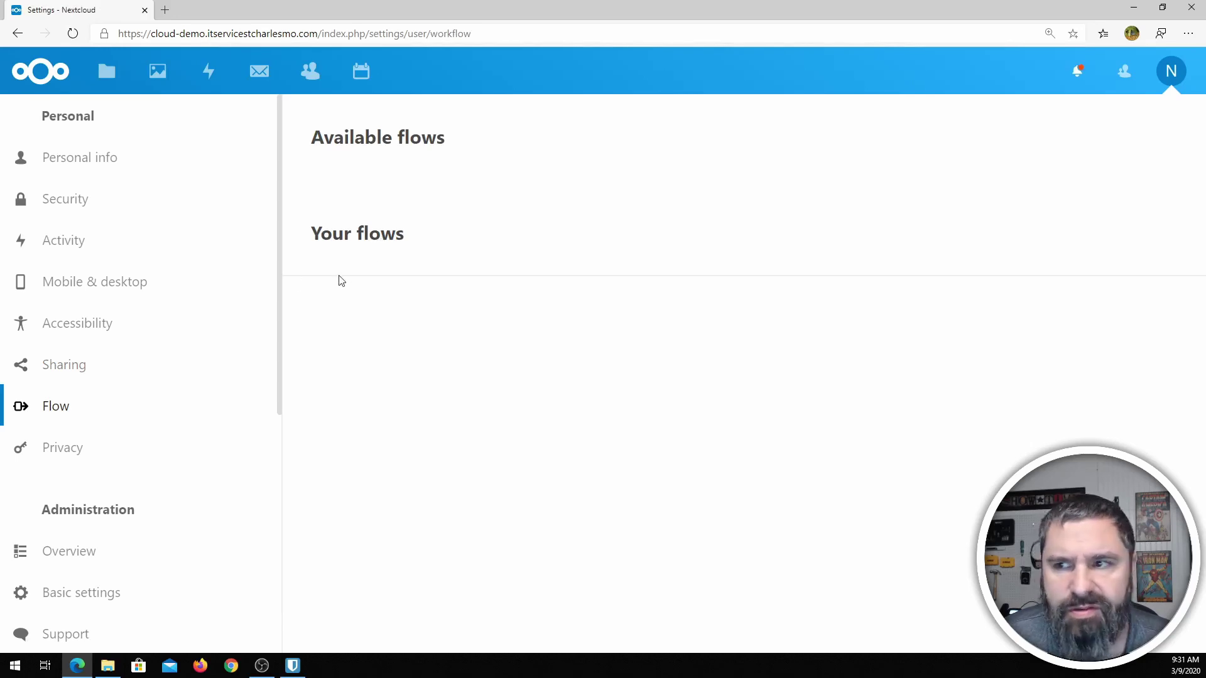
- Scroll through the Privacy page's encryption and data-location sections
{"action": "left_click", "coordinate": [51, 456]}
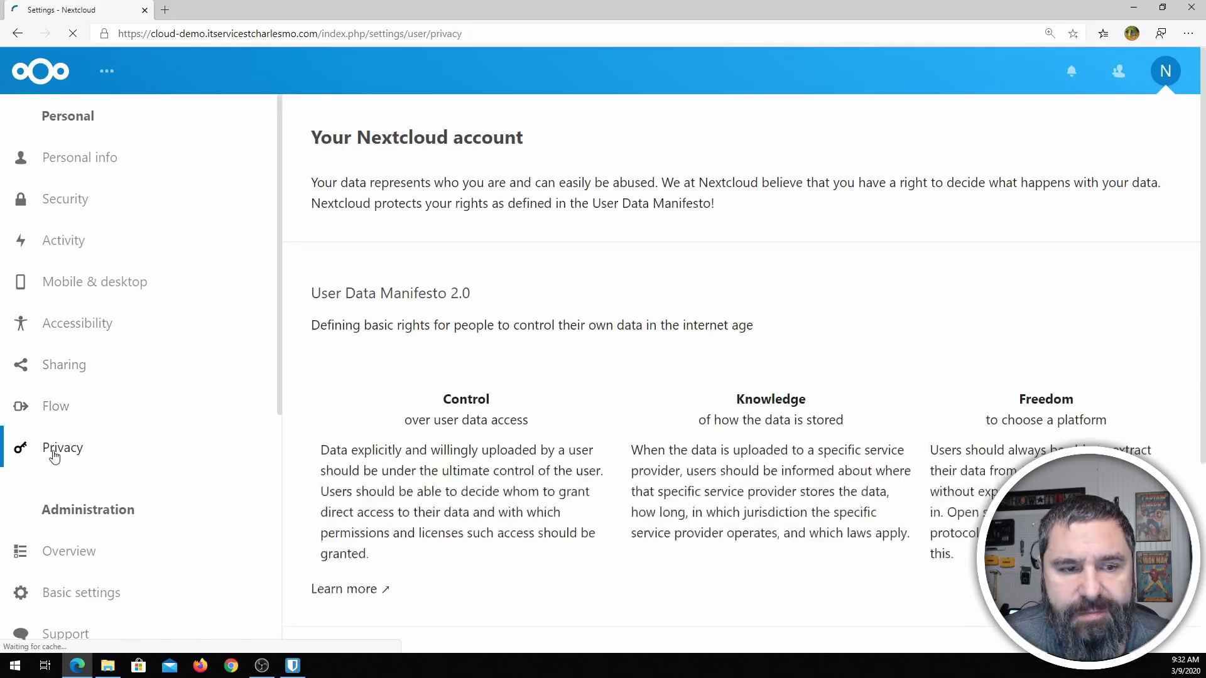
{"action": "scroll", "coordinate": [443, 223], "scroll_direction": "down", "scroll_amount": 5}
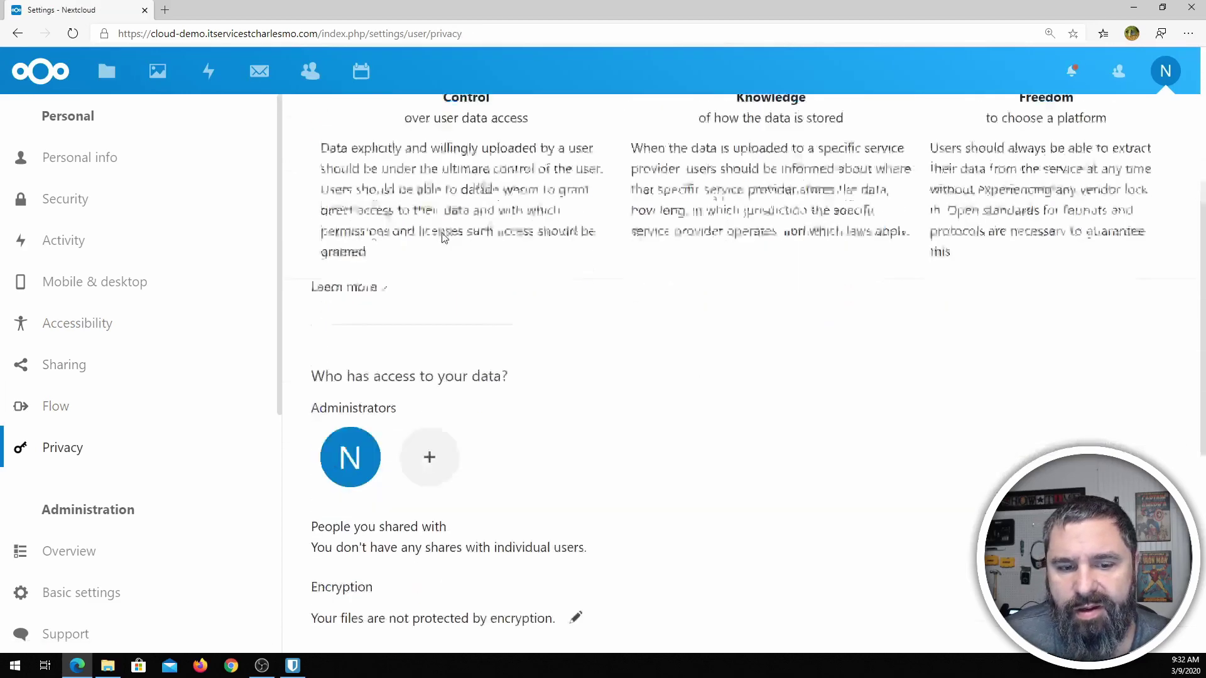
{"action": "scroll", "coordinate": [443, 239], "scroll_direction": "down", "scroll_amount": 4}
{"action": "scroll", "coordinate": [126, 418], "scroll_direction": "down", "scroll_amount": 5}
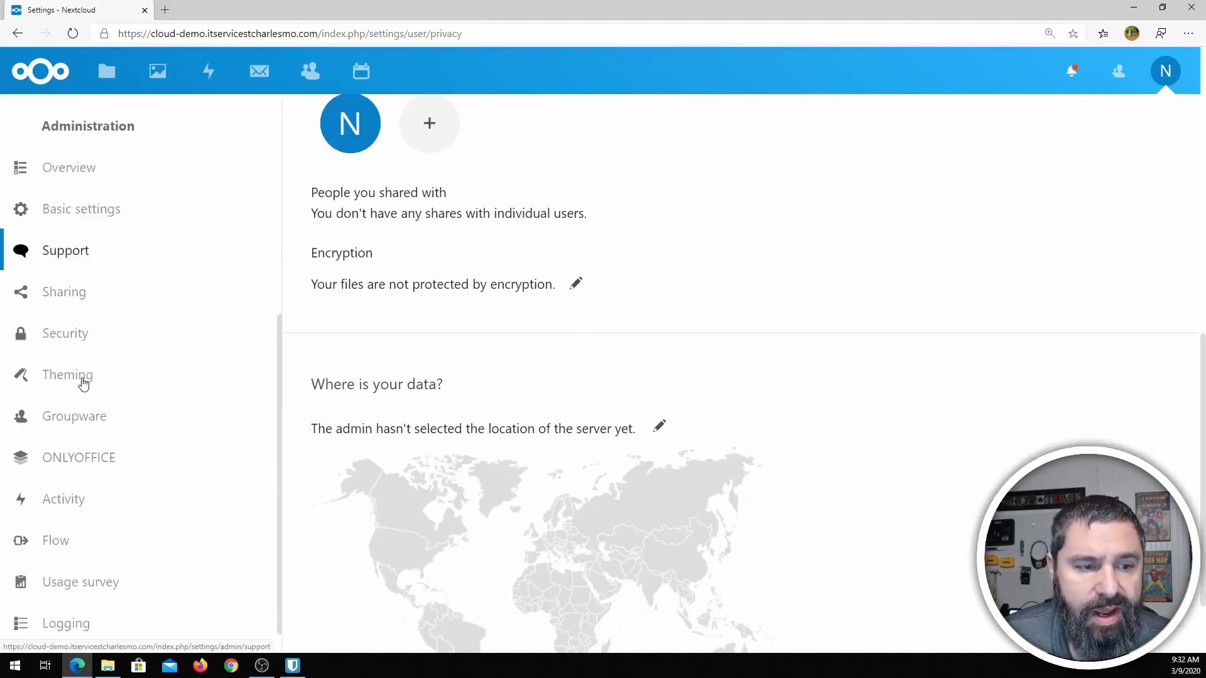
{"action": "scroll", "coordinate": [84, 383], "scroll_direction": "up", "scroll_amount": 1}
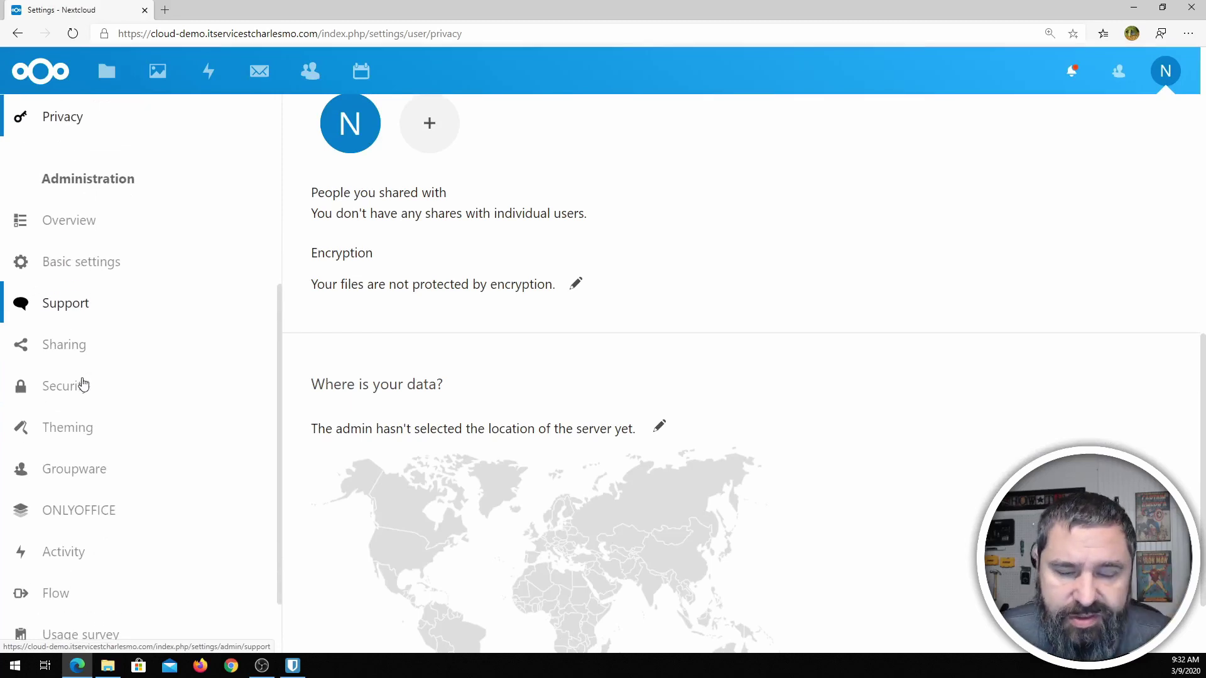
- Open the admin Overview and highlight the 15552000 value in the HSTS setup warning
{"action": "left_click", "coordinate": [66, 224]}
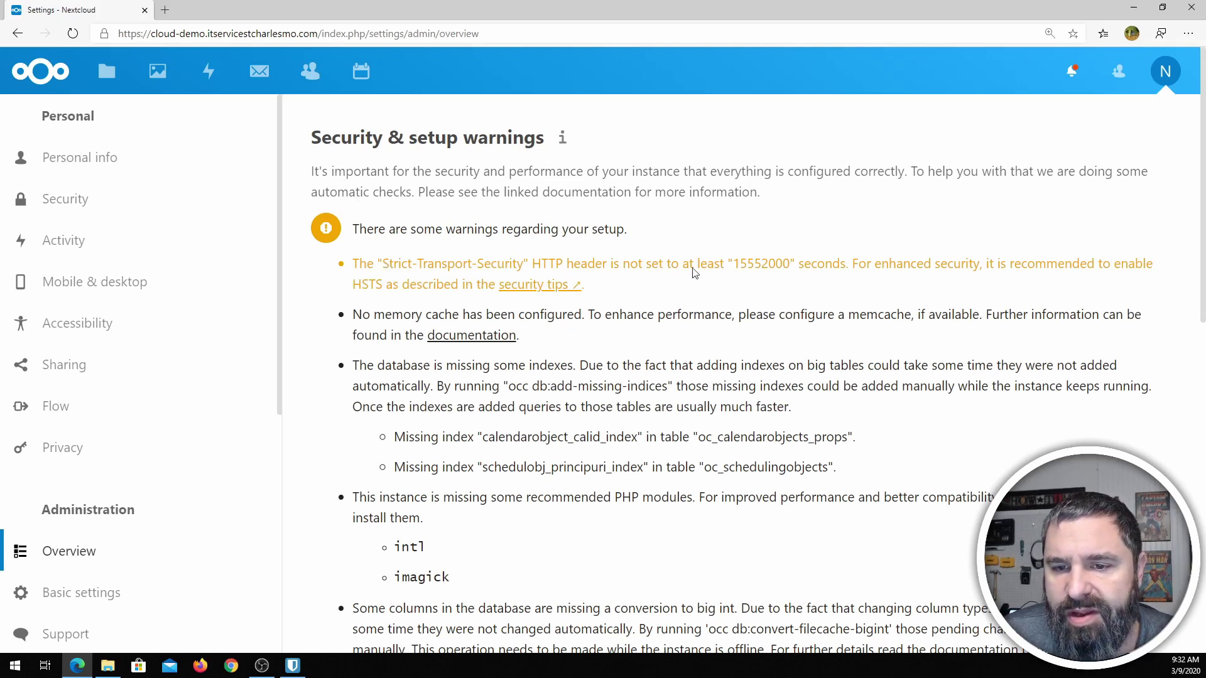
{"action": "left_click_drag", "start_coordinate": [735, 269], "coordinate": [794, 270]}
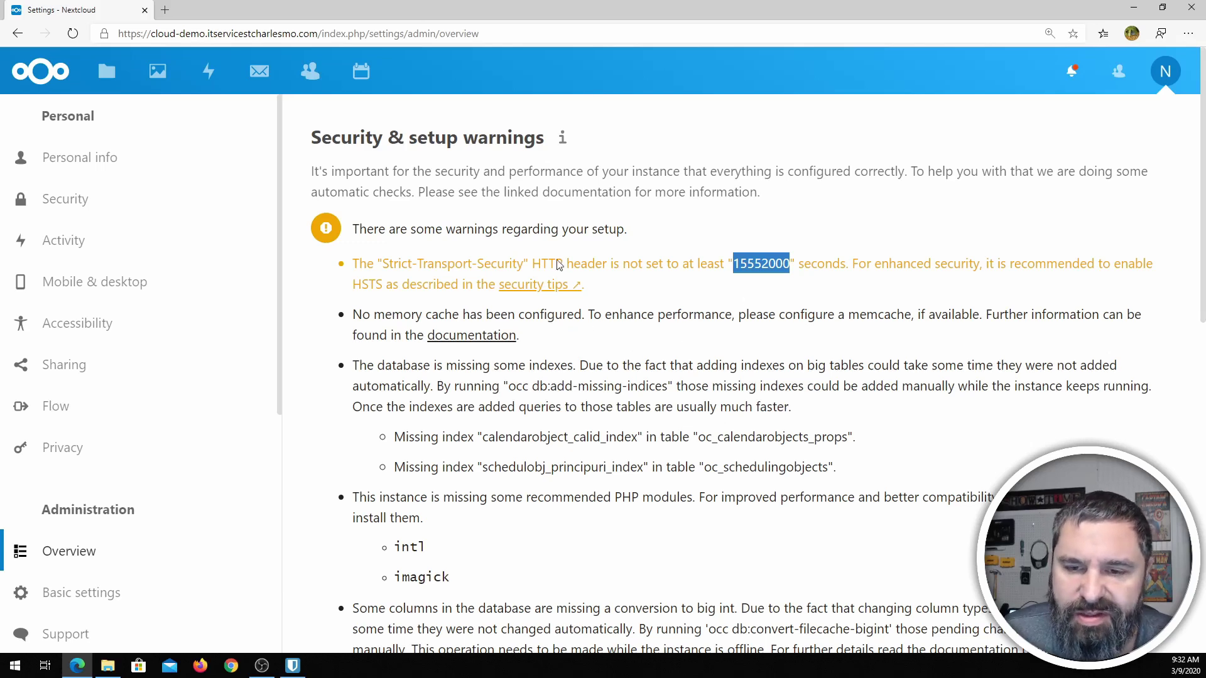
{"action": "scroll", "coordinate": [406, 295], "scroll_direction": "down", "scroll_amount": 2}
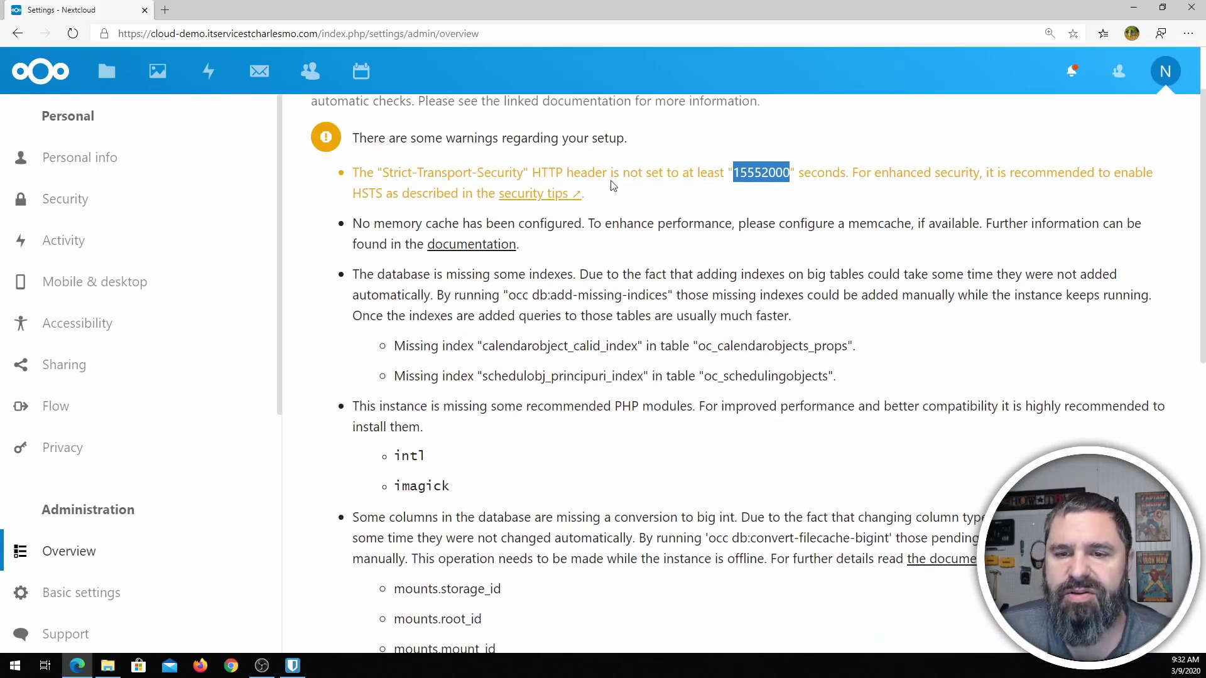
{"action": "scroll", "coordinate": [619, 223], "scroll_direction": "up", "scroll_amount": 2}
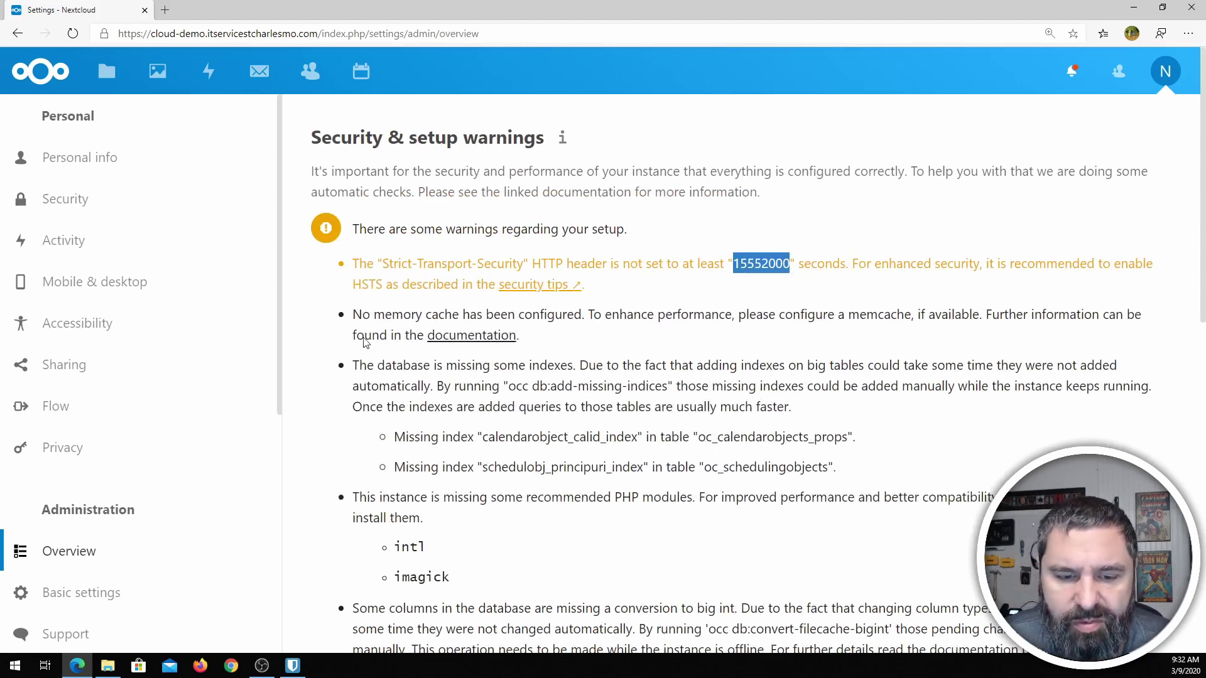
- Confirm Nextcloud 18.0.1 is up to date on the Stable channel, then go to Basic settings
{"action": "scroll", "coordinate": [370, 330], "scroll_direction": "down", "scroll_amount": 5}
{"action": "scroll", "coordinate": [356, 208], "scroll_direction": "down", "scroll_amount": 8}
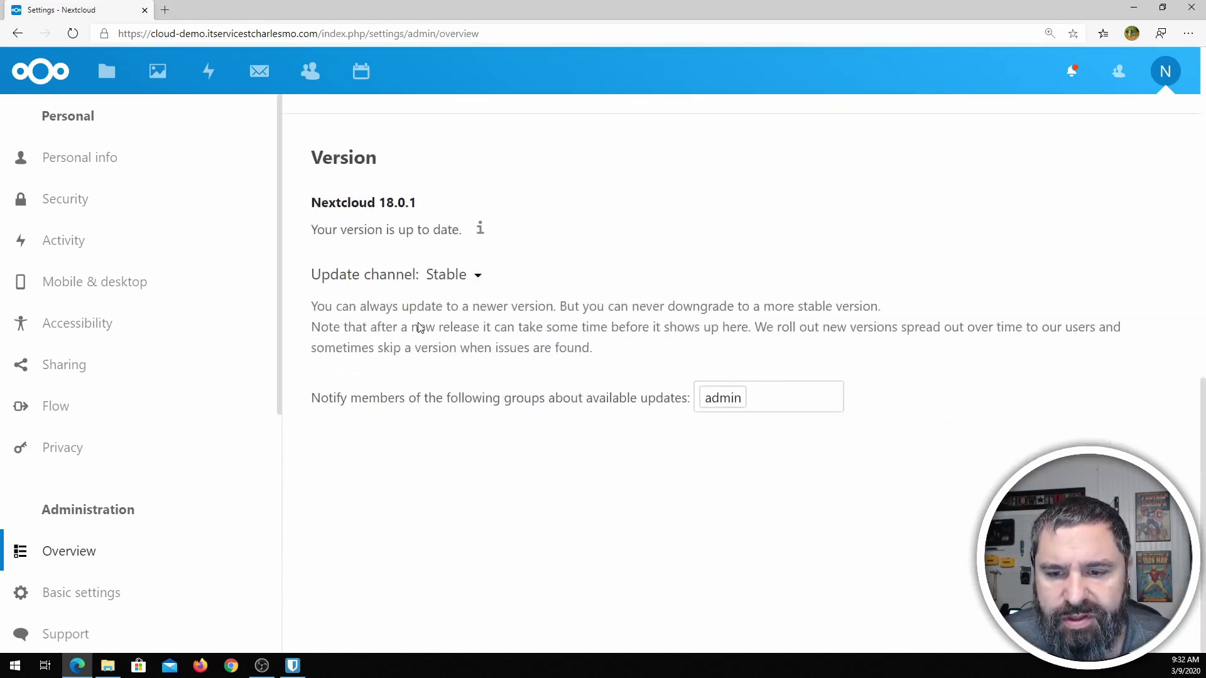
{"action": "scroll", "coordinate": [88, 403], "scroll_direction": "down", "scroll_amount": 1}
{"action": "scroll", "coordinate": [88, 404], "scroll_direction": "down", "scroll_amount": 4}
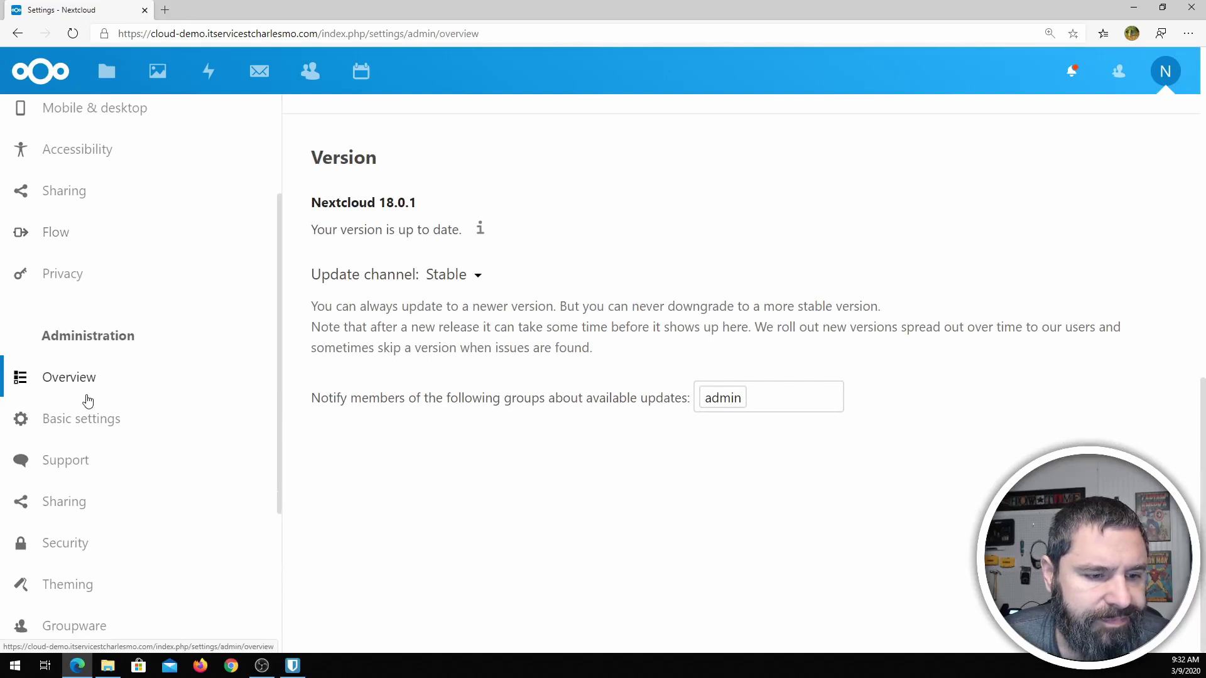
{"action": "left_click", "coordinate": [83, 344]}
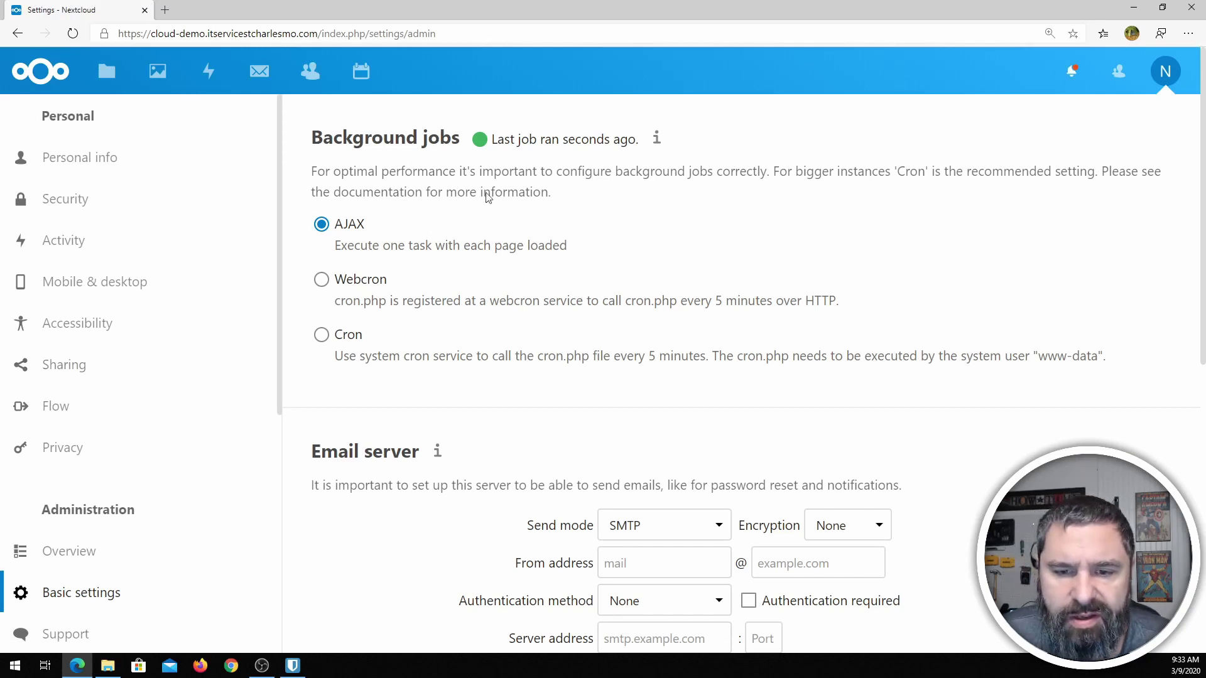
- Scroll past background jobs, email server, announcements and collaborative tags settings, then open Support
{"action": "scroll", "coordinate": [435, 298], "scroll_direction": "down", "scroll_amount": 4}
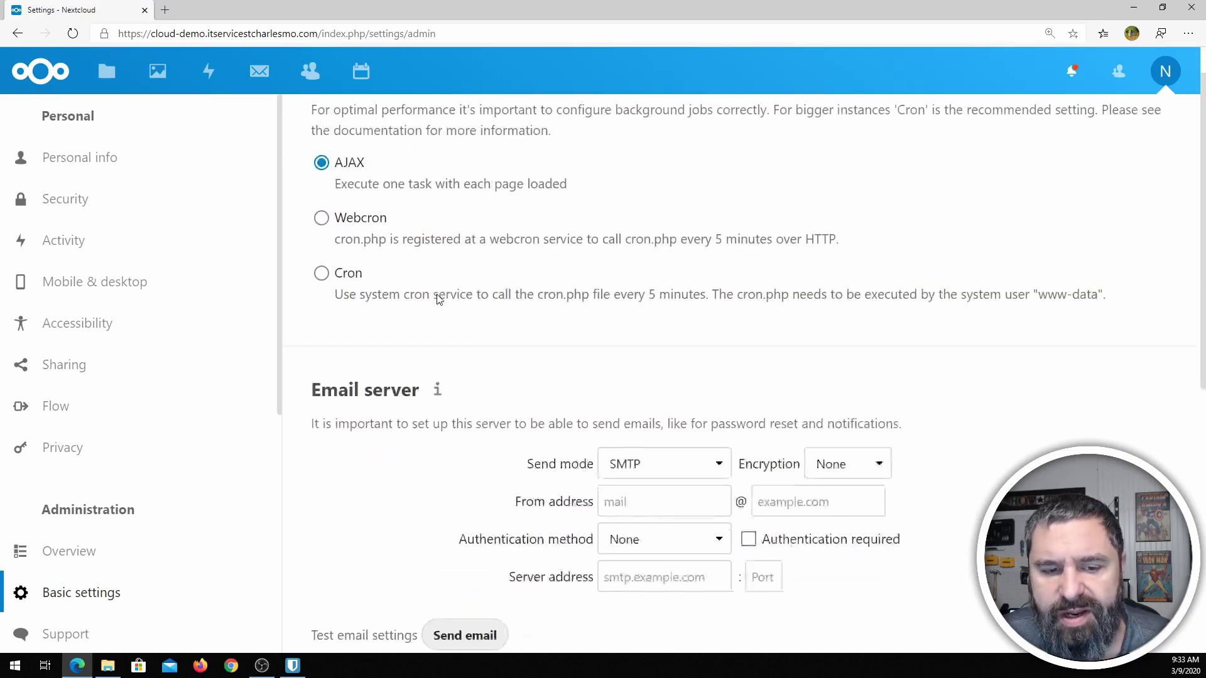
{"action": "scroll", "coordinate": [409, 323], "scroll_direction": "down", "scroll_amount": 4}
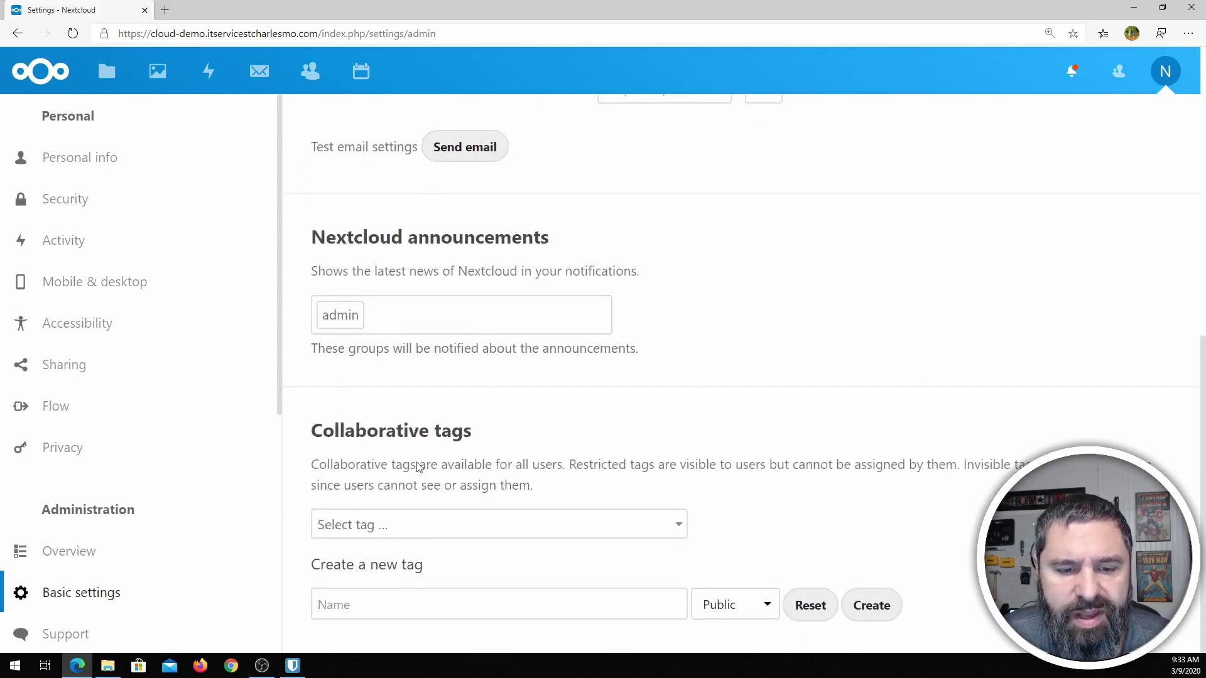
{"action": "scroll", "coordinate": [107, 540], "scroll_direction": "down", "scroll_amount": 4}
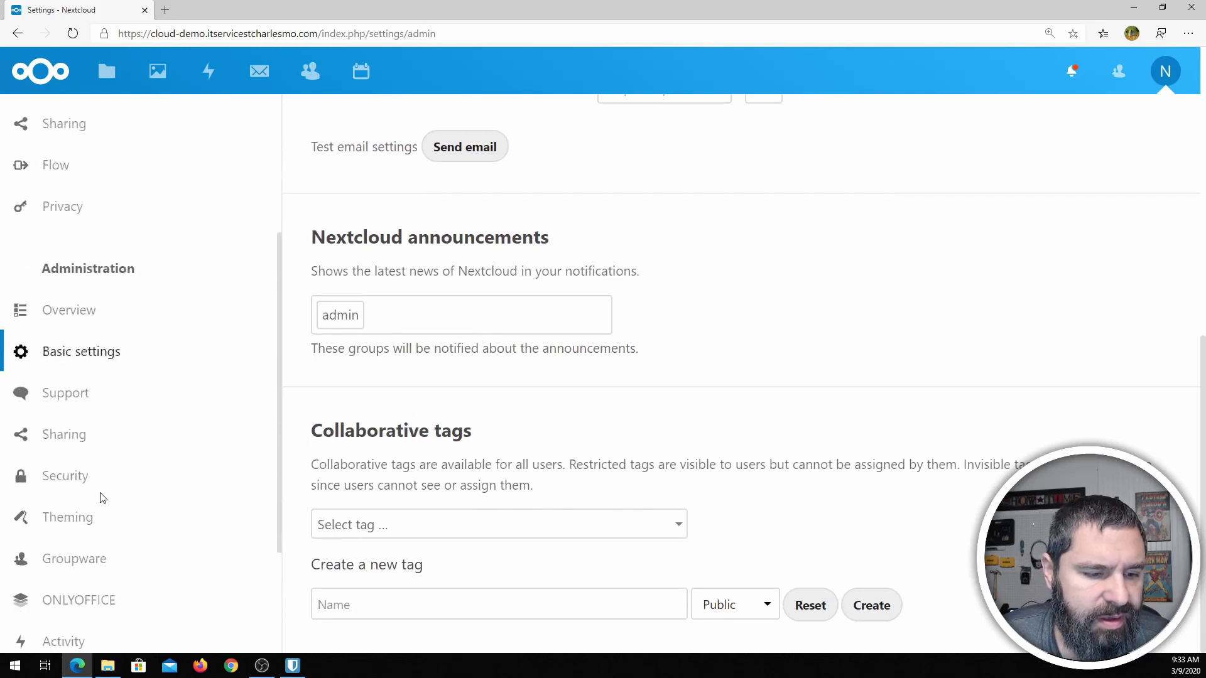
{"action": "left_click", "coordinate": [59, 393]}
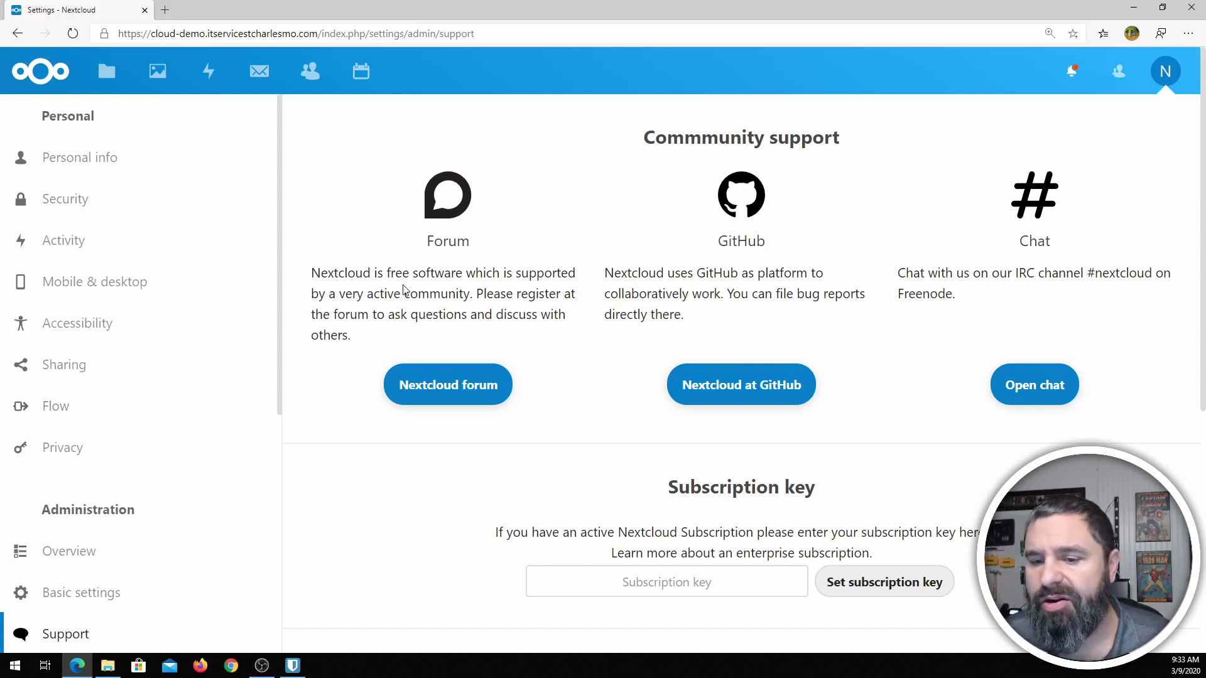
- Scroll through the Support page's subscription key, system report and News follow sections
{"action": "scroll", "coordinate": [565, 295], "scroll_direction": "down", "scroll_amount": 4}
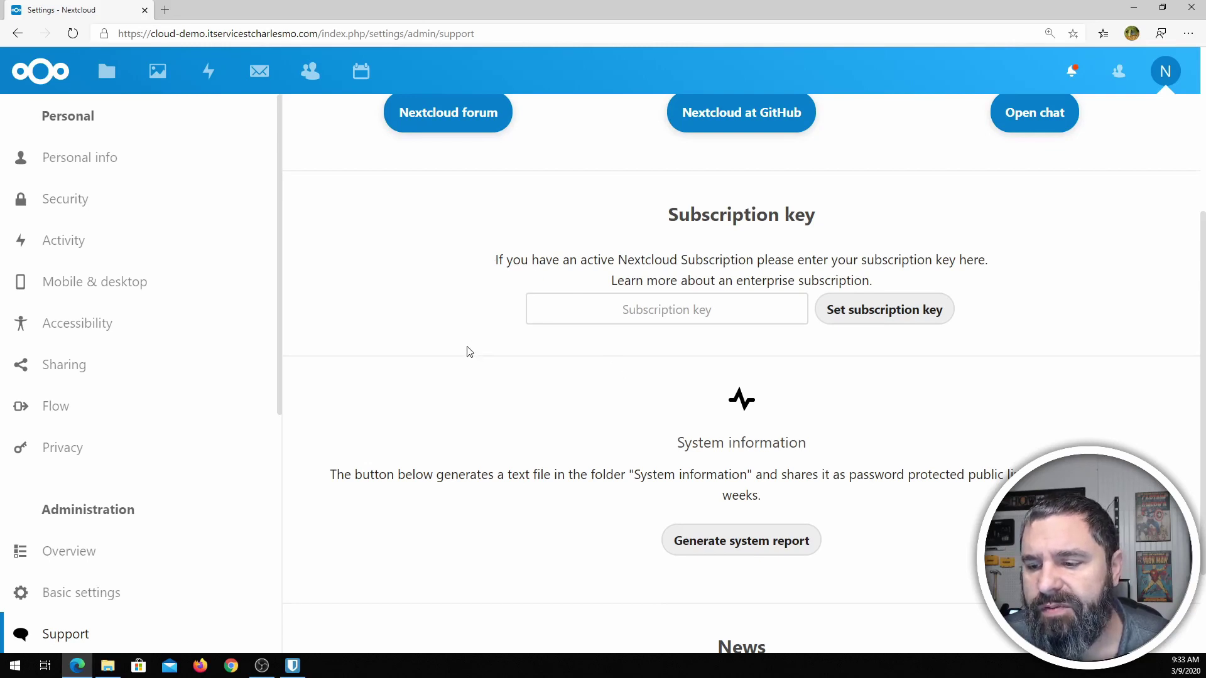
{"action": "scroll", "coordinate": [467, 351], "scroll_direction": "down", "scroll_amount": 2}
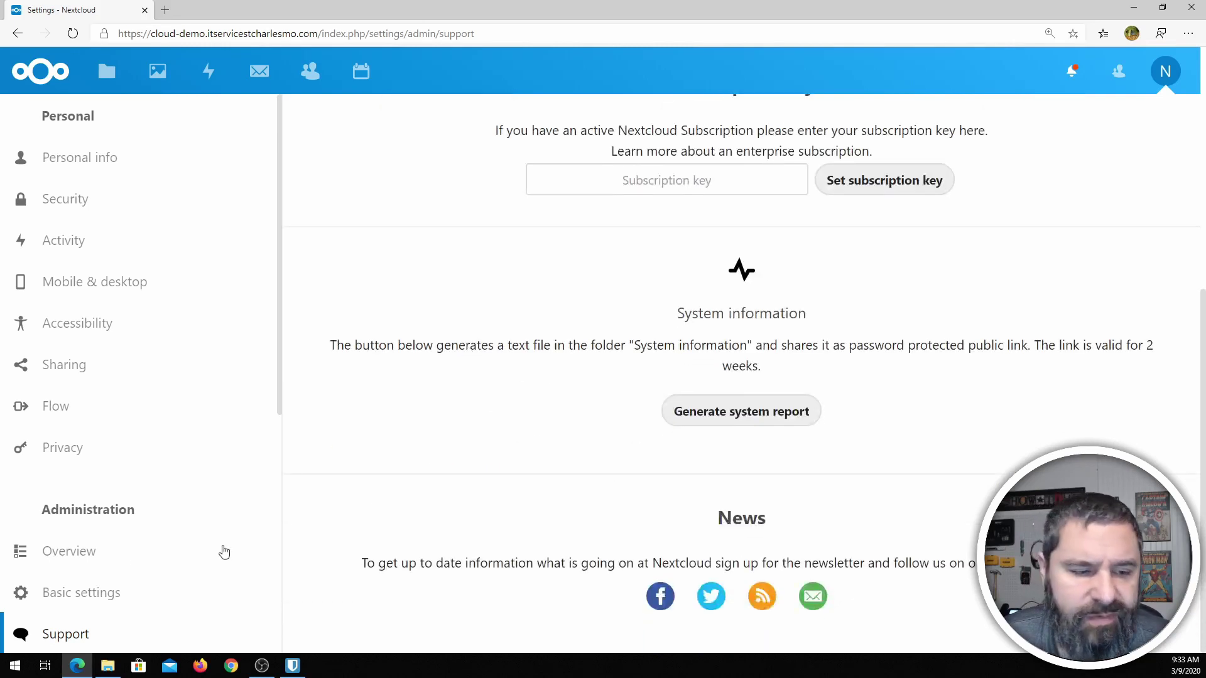
{"action": "scroll", "coordinate": [66, 466], "scroll_direction": "down", "scroll_amount": 2}
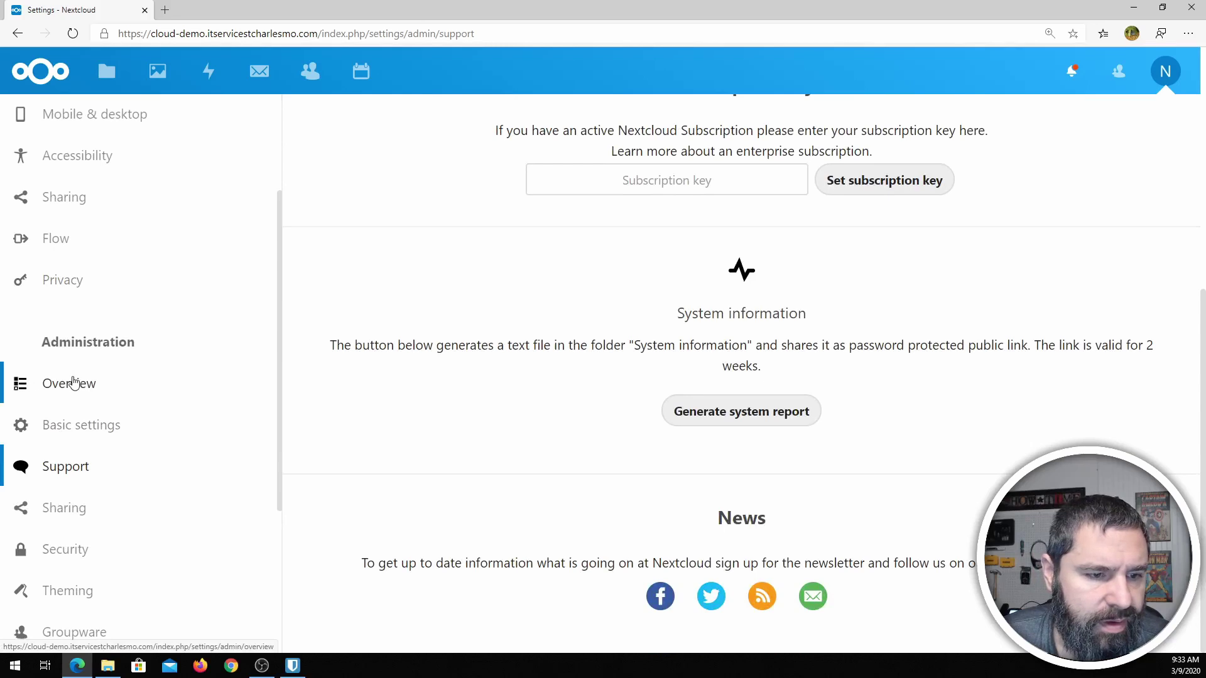
{"action": "scroll", "coordinate": [69, 392], "scroll_direction": "down", "scroll_amount": 2}
- Review admin Sharing, federated cloud sharing and trusted server options, then open Security
{"action": "left_click", "coordinate": [72, 428]}
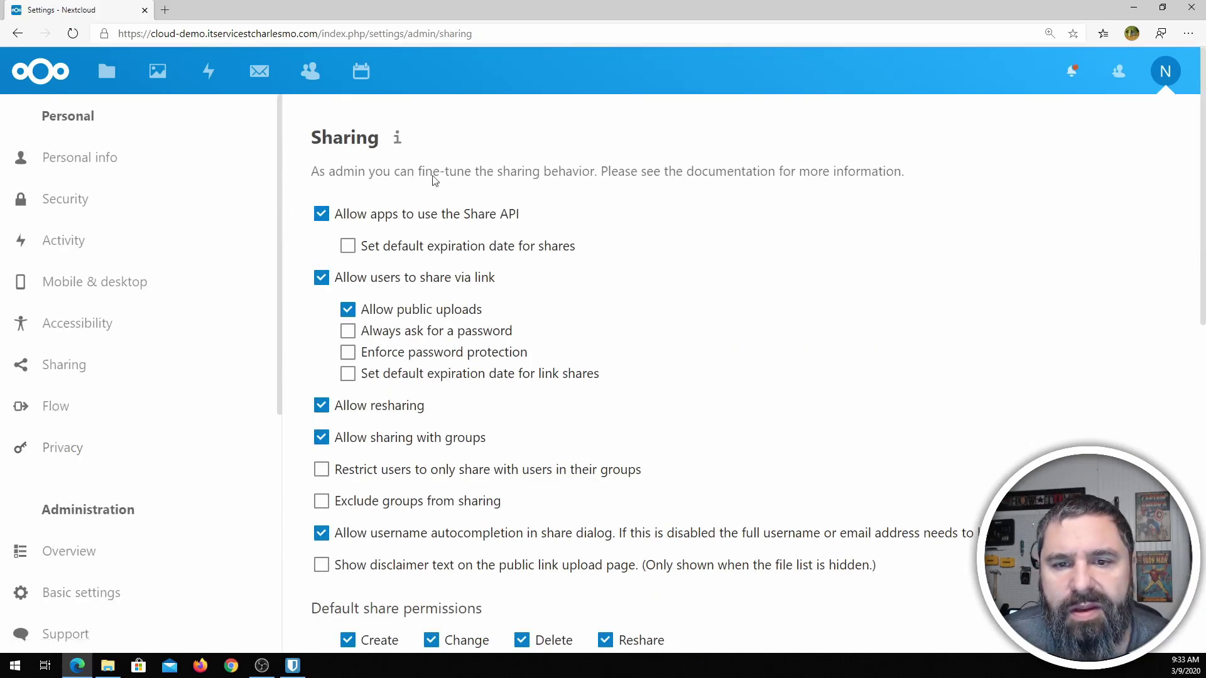
{"action": "scroll", "coordinate": [447, 383], "scroll_direction": "down", "scroll_amount": 8}
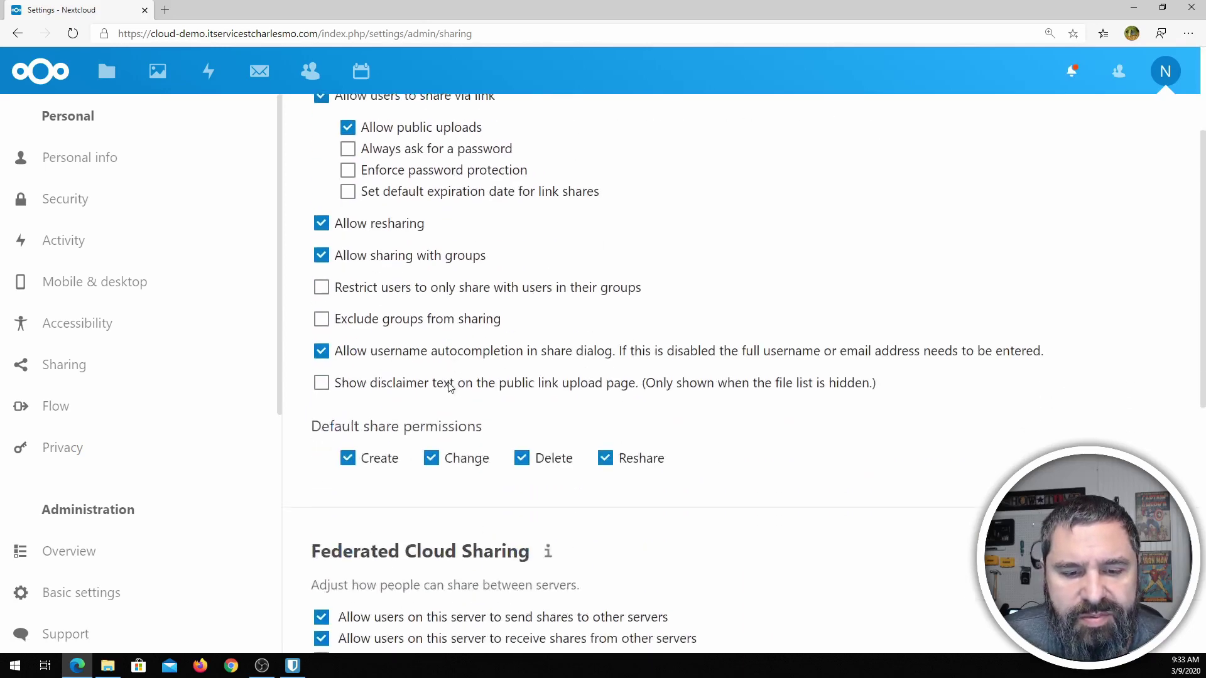
{"action": "scroll", "coordinate": [449, 389], "scroll_direction": "down", "scroll_amount": 3}
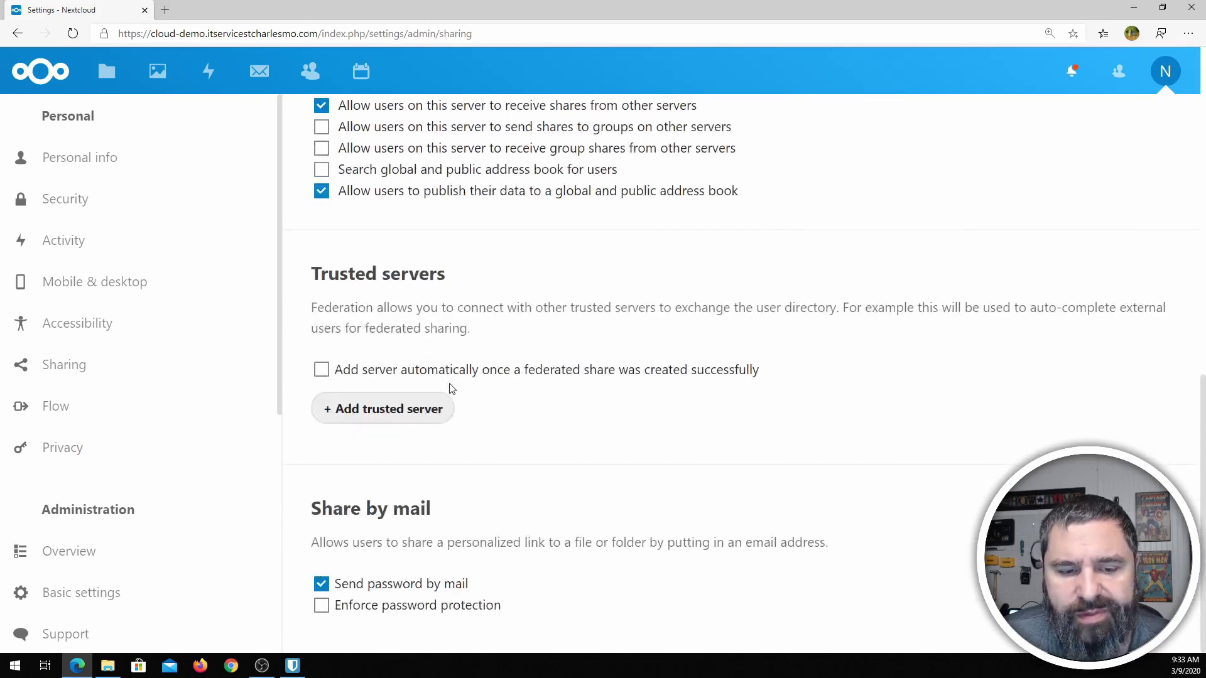
{"action": "scroll", "coordinate": [105, 402], "scroll_direction": "down", "scroll_amount": 7}
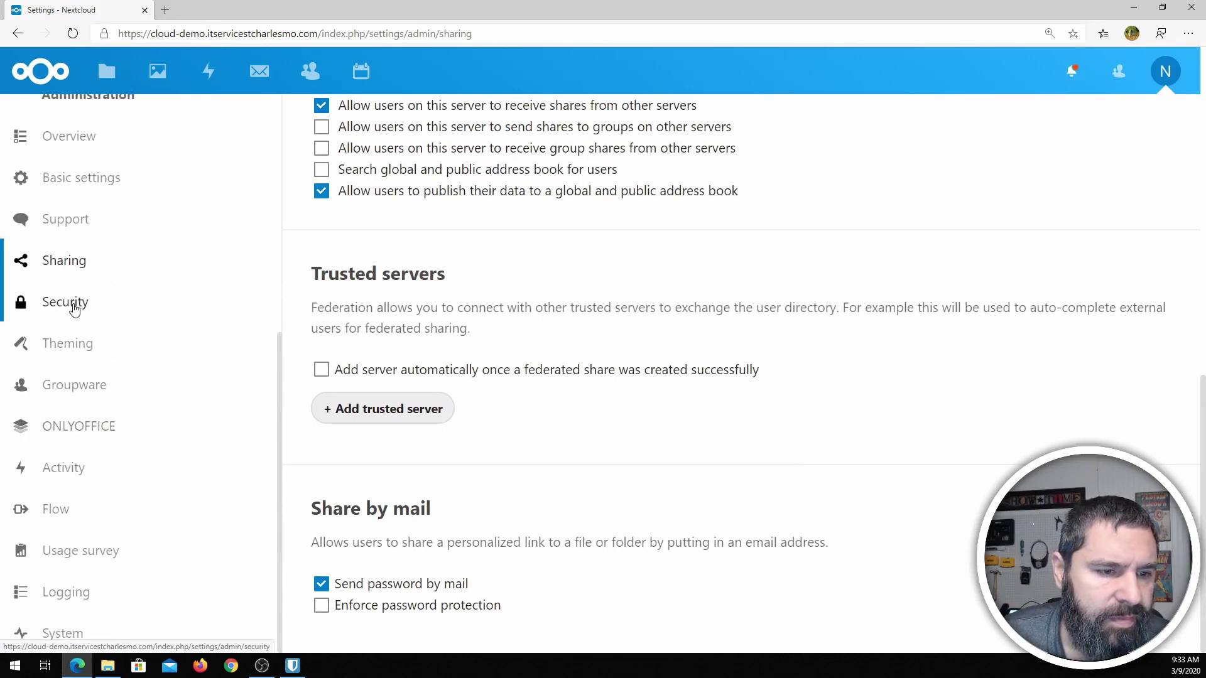
{"action": "left_click", "coordinate": [74, 307]}
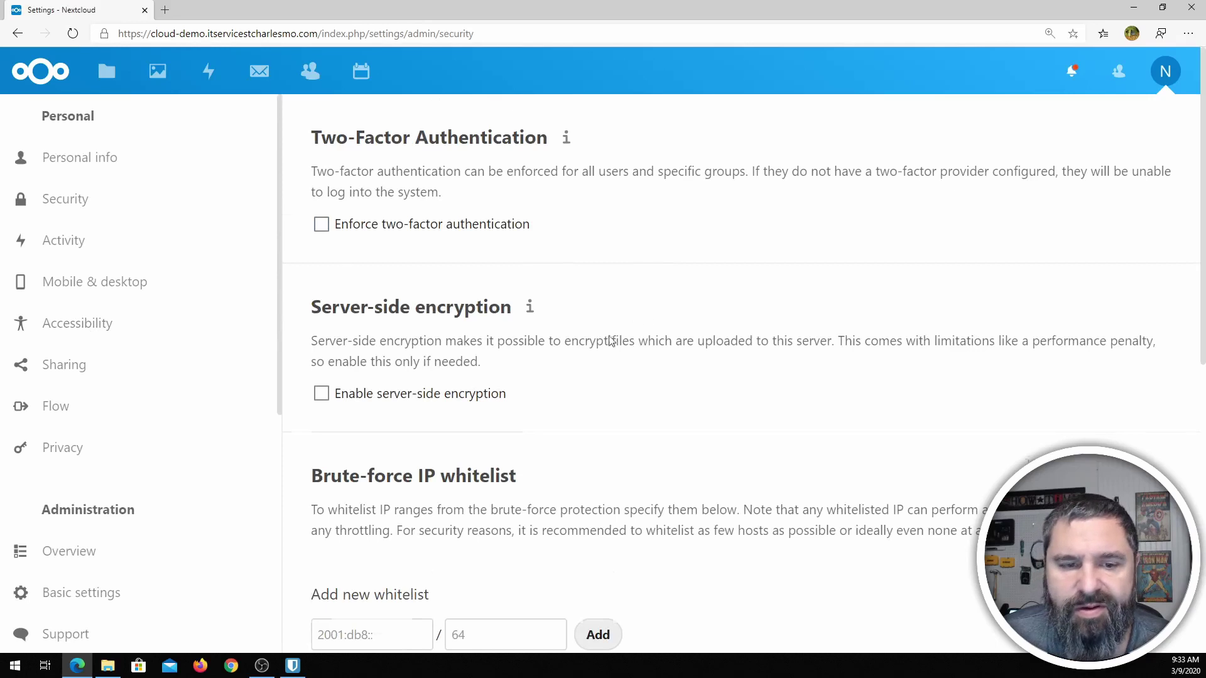
- Scroll down the Security page, reading the password whitelist description
{"action": "scroll", "coordinate": [619, 334], "scroll_direction": "down", "scroll_amount": 2}
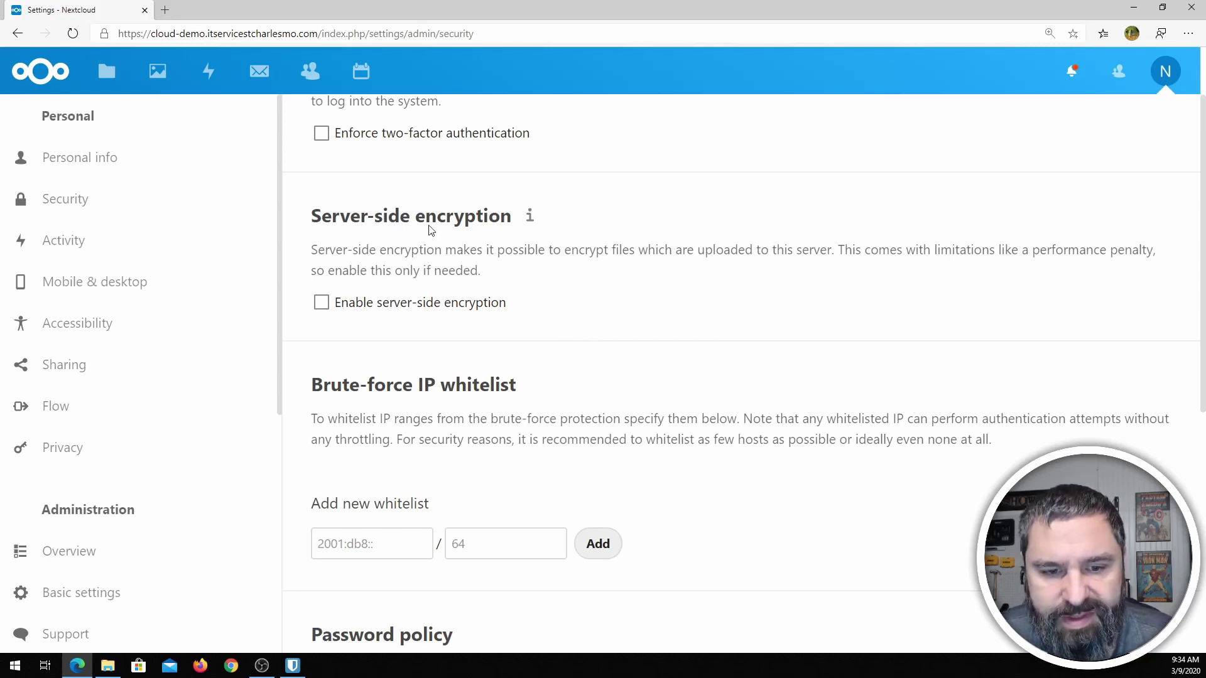
{"action": "scroll", "coordinate": [429, 231], "scroll_direction": "down", "scroll_amount": 3}
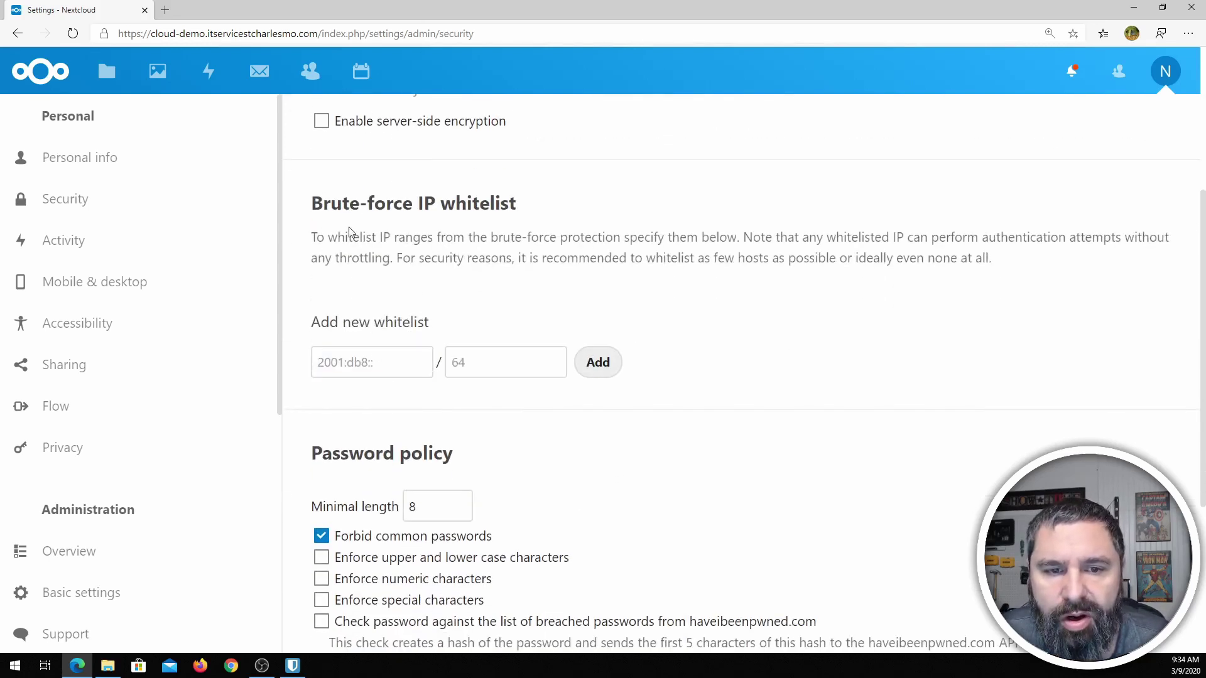
{"action": "left_click_drag", "start_coordinate": [333, 201], "coordinate": [386, 202]}
{"action": "left_click_drag", "start_coordinate": [327, 237], "coordinate": [476, 246]}
{"action": "left_click", "coordinate": [544, 254]}
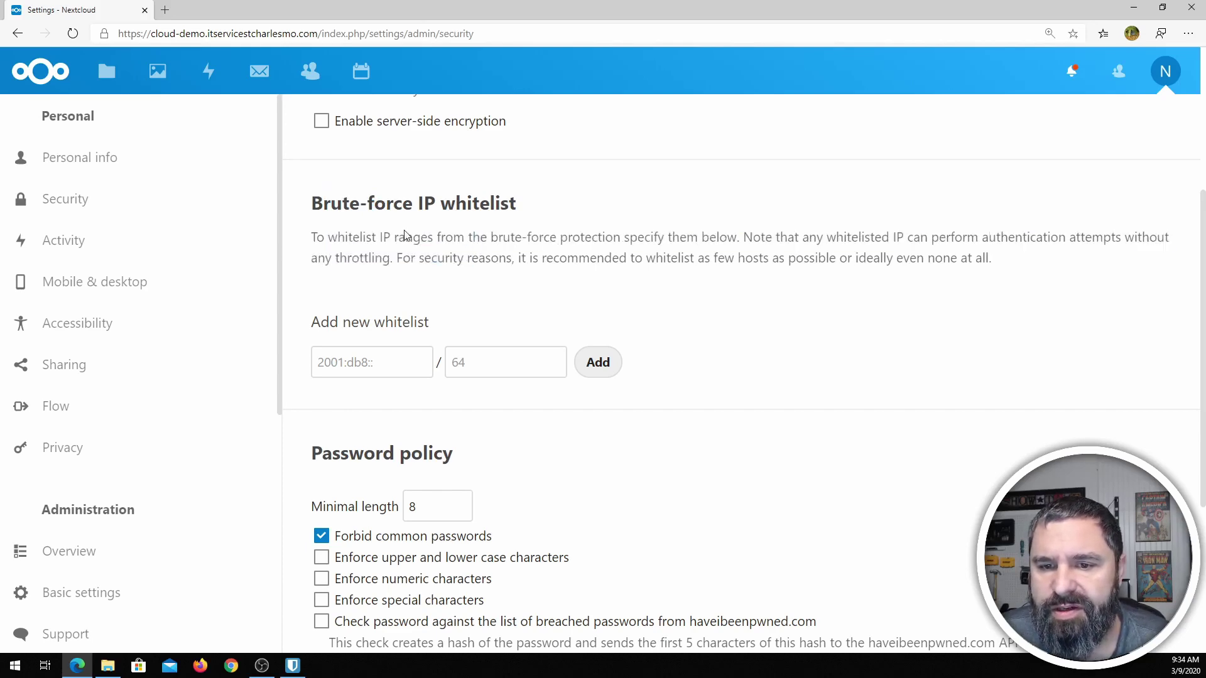
{"action": "scroll", "coordinate": [405, 236], "scroll_direction": "down", "scroll_amount": 4}
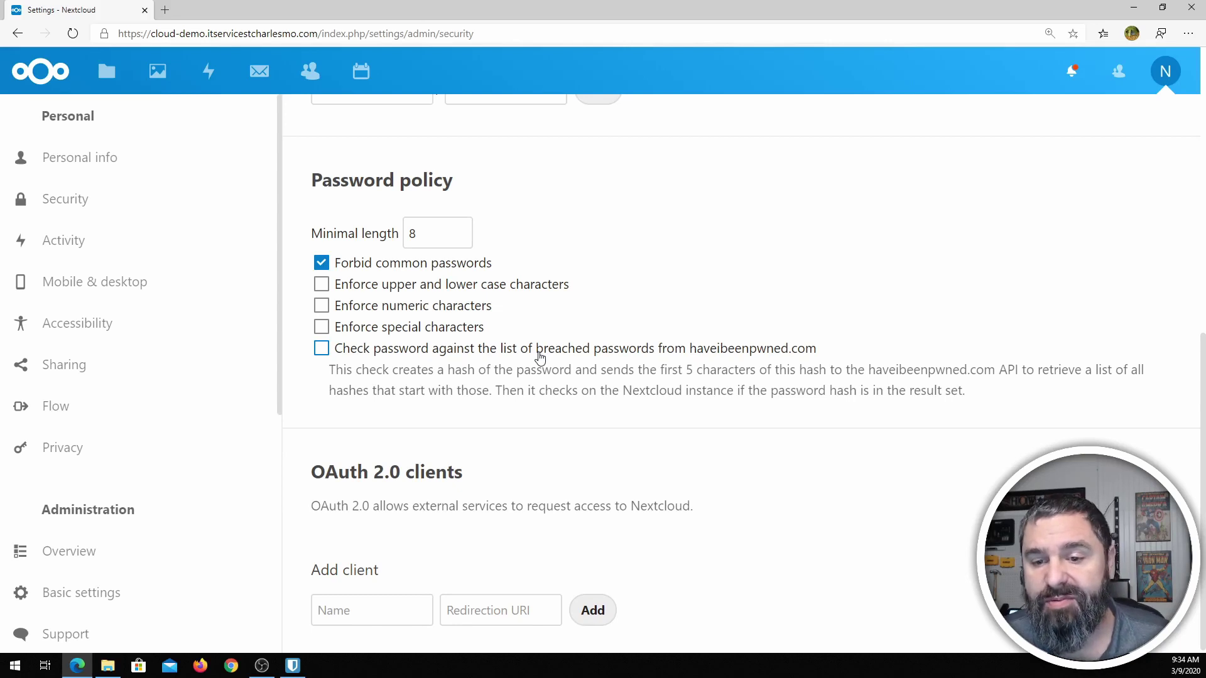
- Enable then disable the breached-password check, leaving the password policy unchanged
{"action": "left_click", "coordinate": [320, 349]}
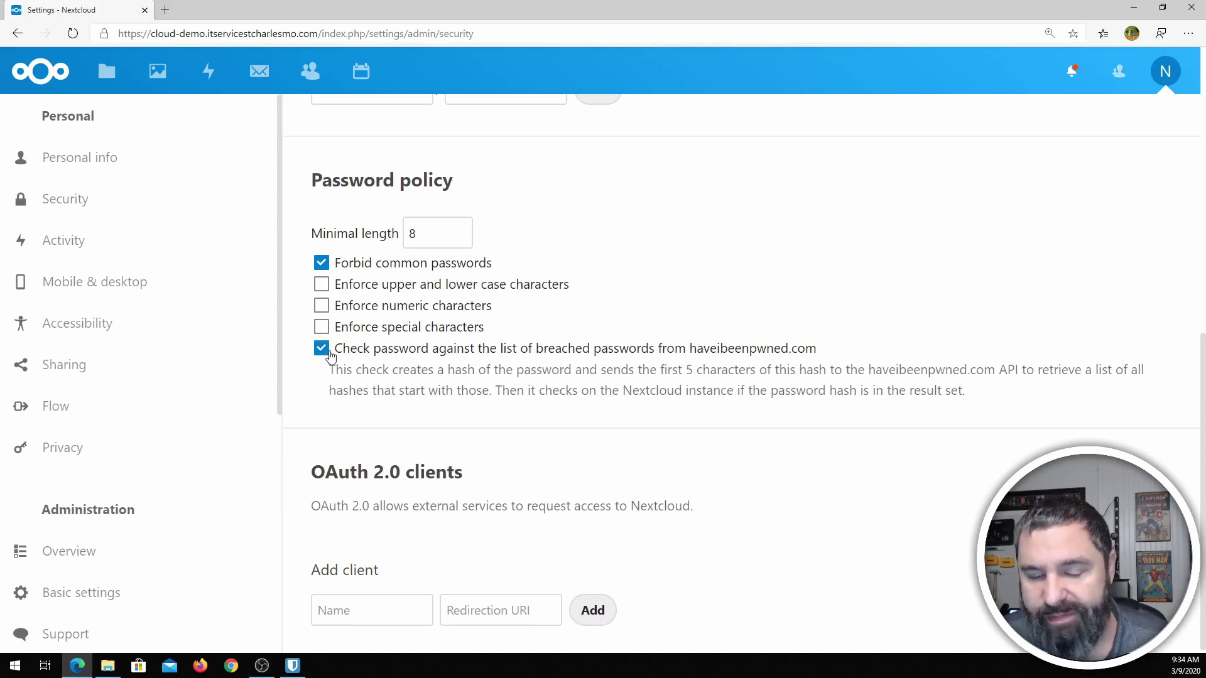
{"action": "left_click", "coordinate": [322, 351]}
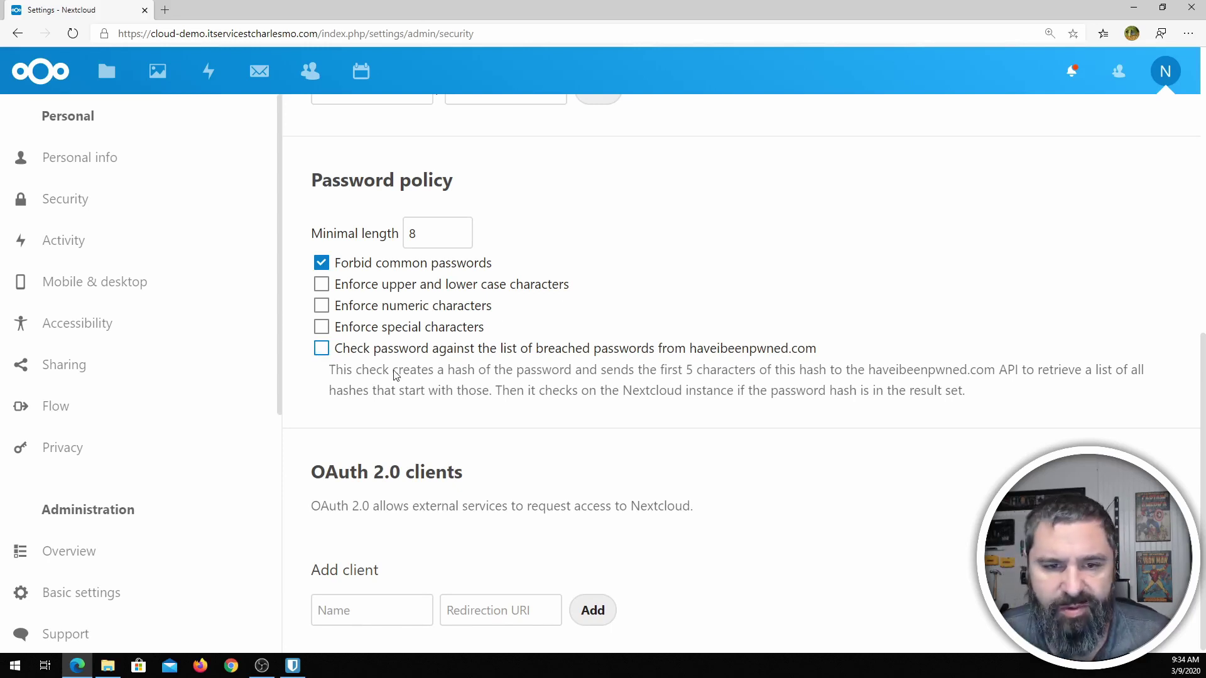
{"action": "scroll", "coordinate": [396, 375], "scroll_direction": "down", "scroll_amount": 1}
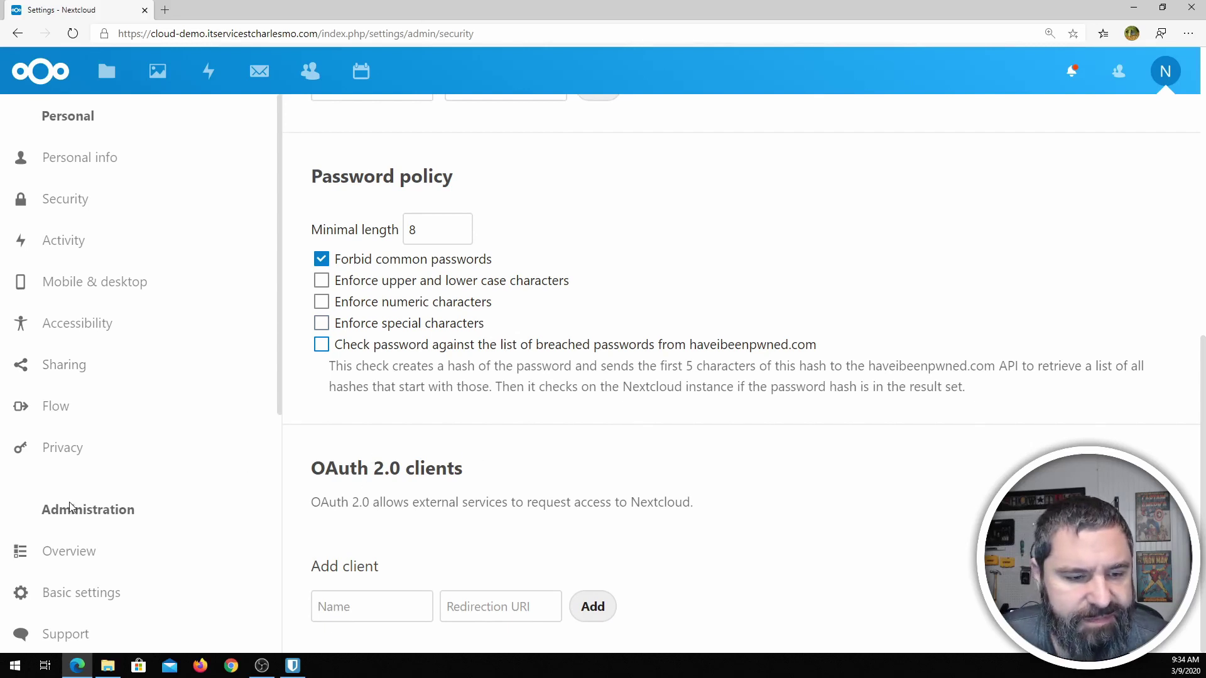
{"action": "scroll", "coordinate": [70, 506], "scroll_direction": "down", "scroll_amount": 5}
{"action": "left_click", "coordinate": [69, 430]}
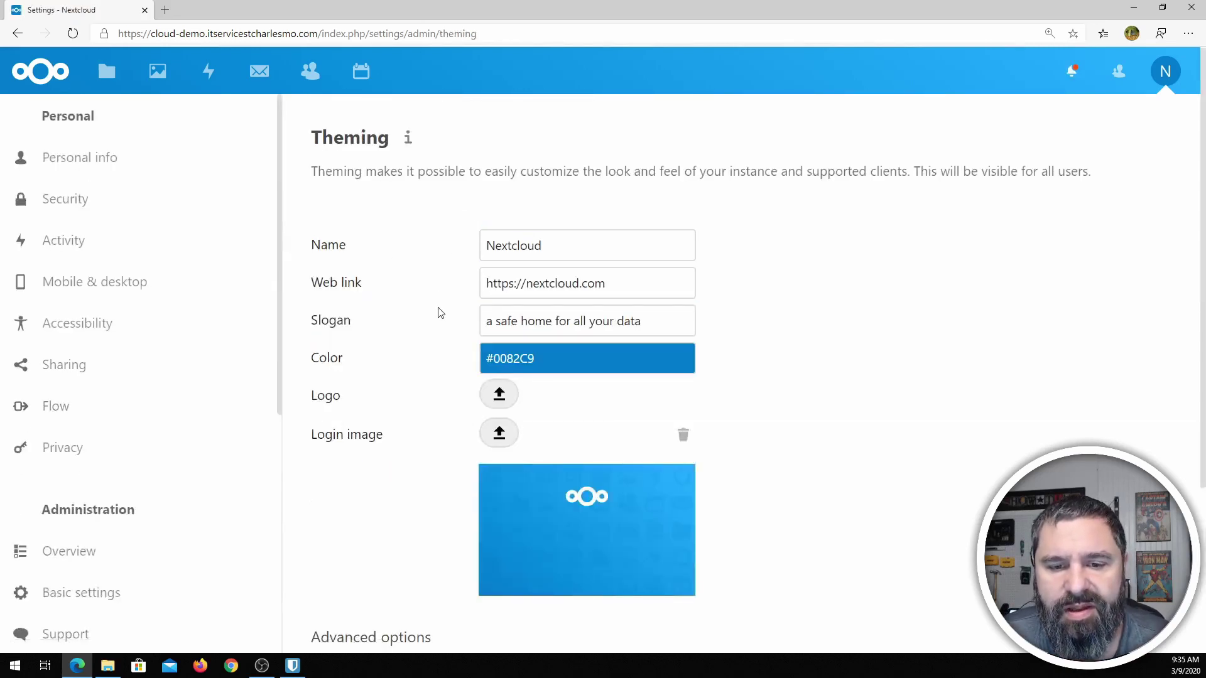
- Inspect the theming slogan and the #0082C9 colour, then scroll to Advanced options
{"action": "scroll", "coordinate": [439, 321], "scroll_direction": "down", "scroll_amount": 2}
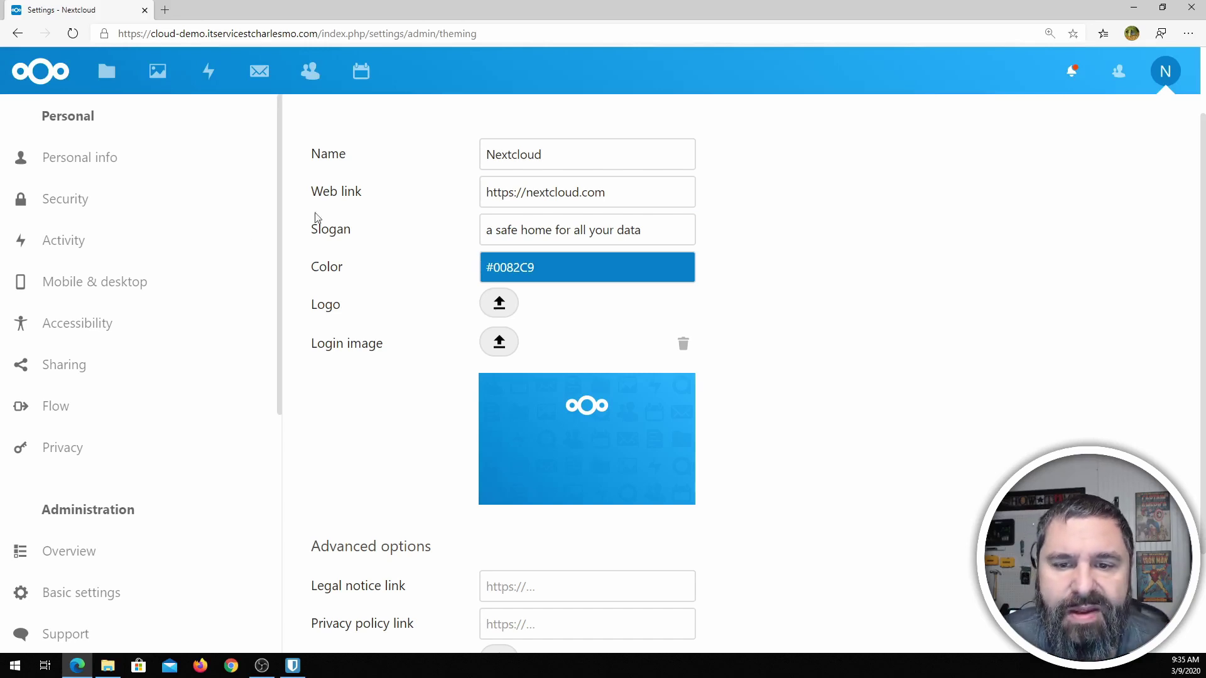
{"action": "left_click_drag", "start_coordinate": [531, 227], "coordinate": [535, 227]}
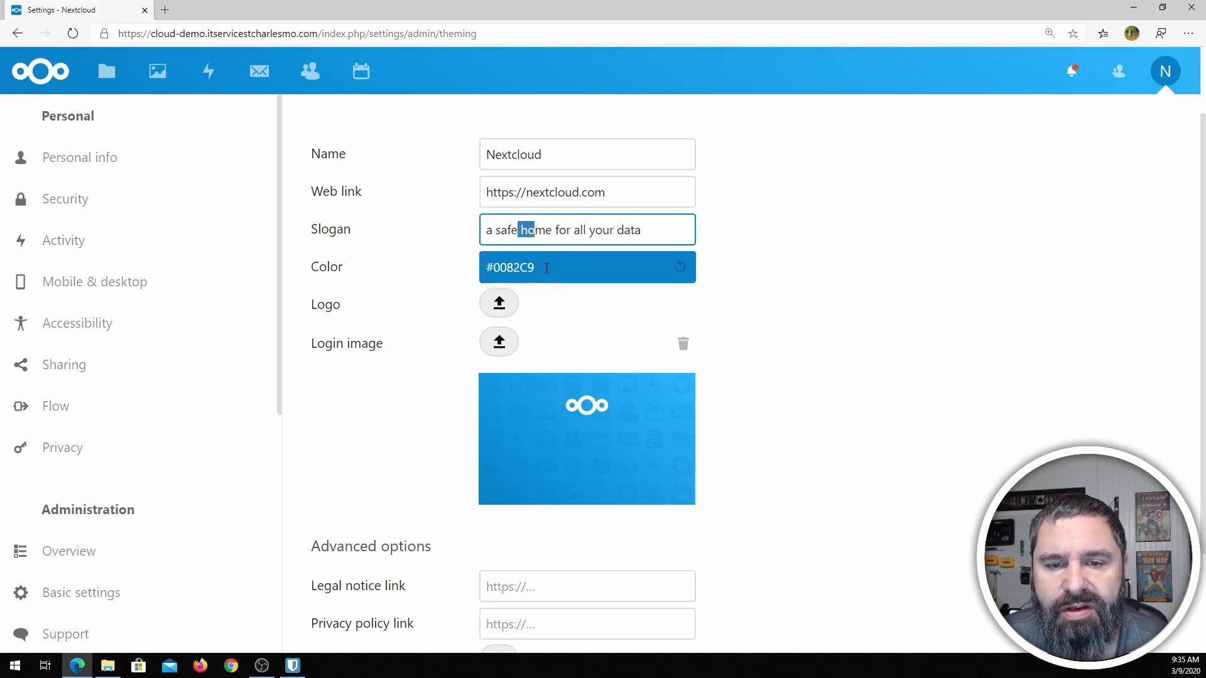
{"action": "left_click", "coordinate": [586, 276]}
{"action": "left_click", "coordinate": [382, 243]}
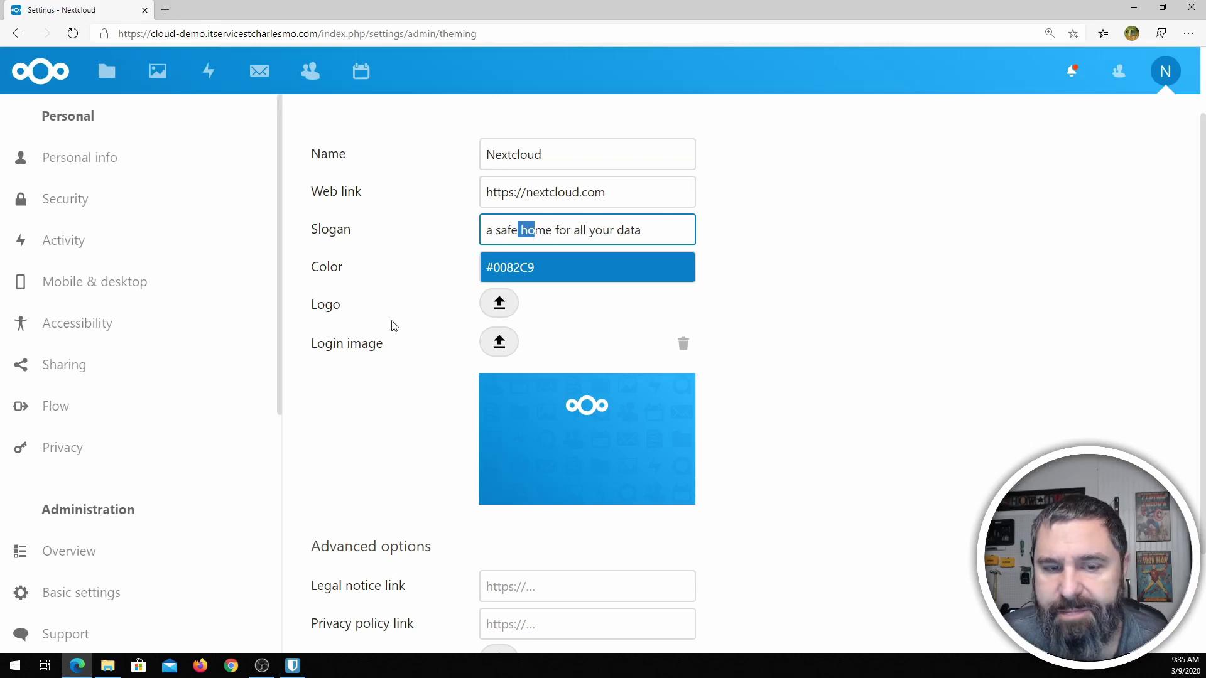
{"action": "scroll", "coordinate": [375, 393], "scroll_direction": "down", "scroll_amount": 2}
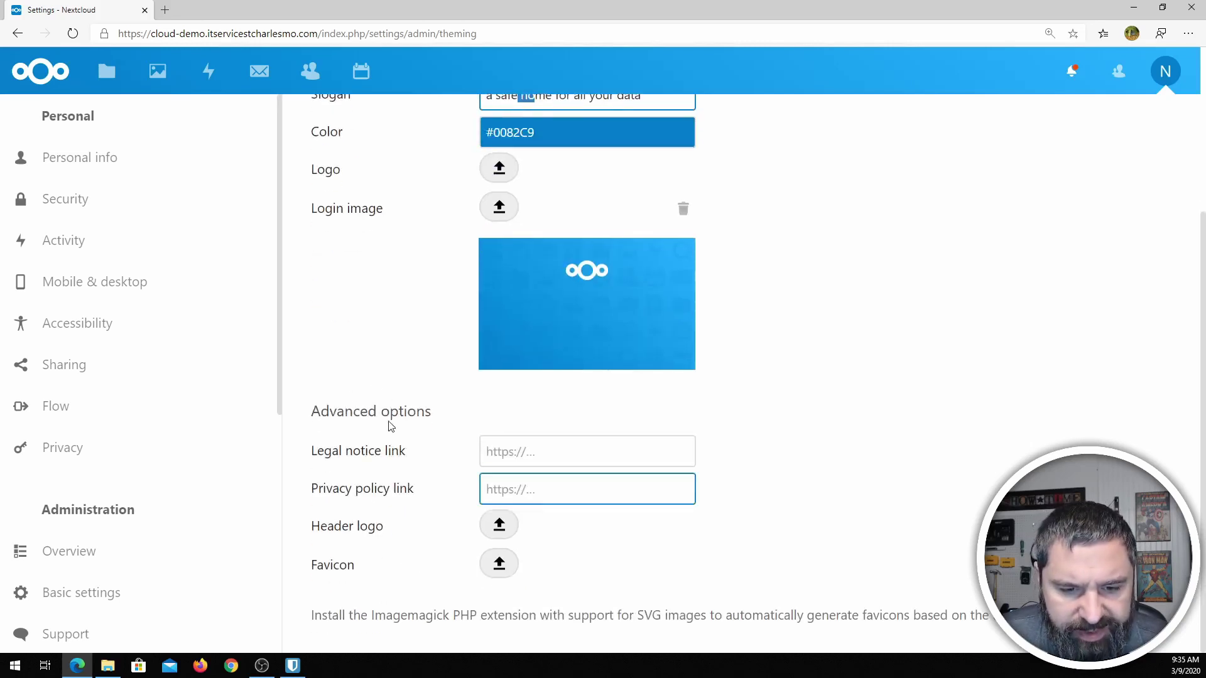
{"action": "scroll", "coordinate": [82, 490], "scroll_direction": "down", "scroll_amount": 6}
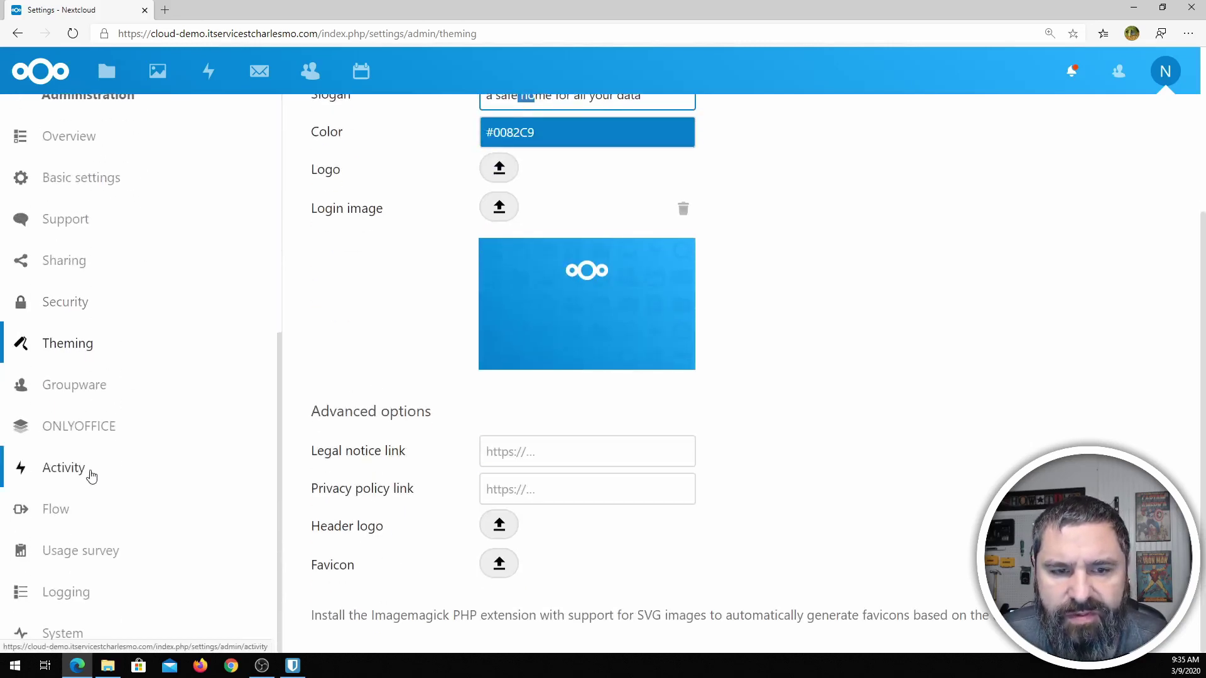
{"action": "left_click", "coordinate": [73, 386]}
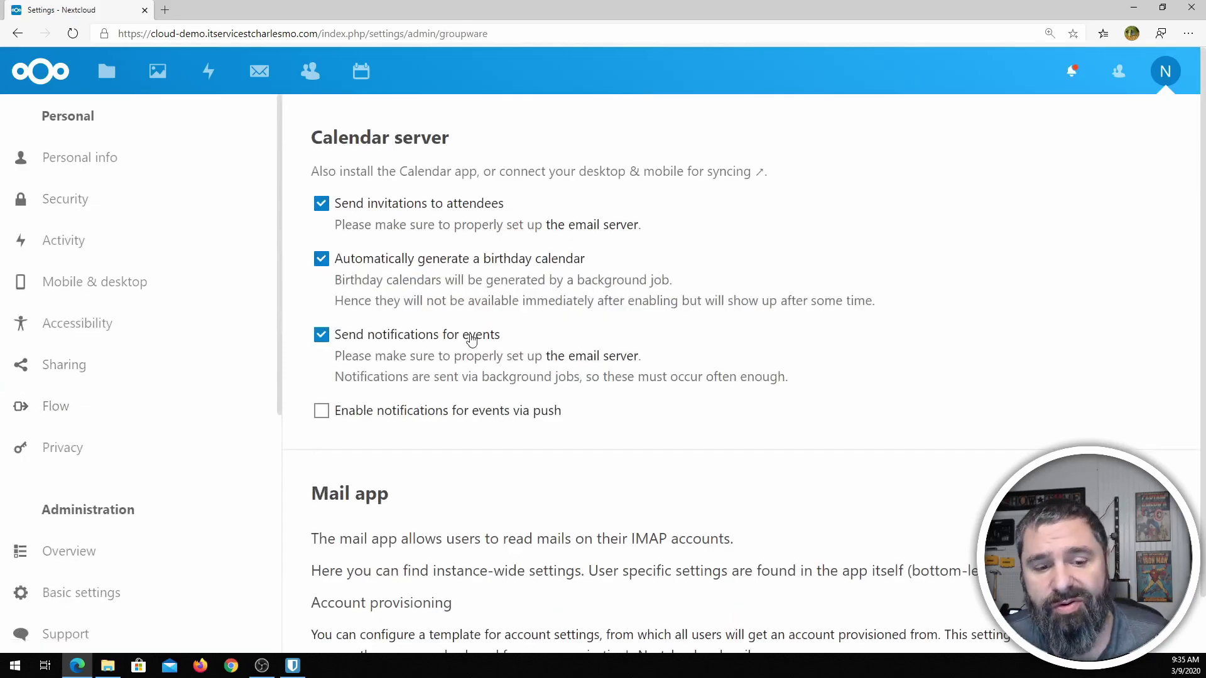
{"action": "scroll", "coordinate": [477, 357], "scroll_direction": "down", "scroll_amount": 1}
{"action": "scroll", "coordinate": [493, 427], "scroll_direction": "up", "scroll_amount": 1}
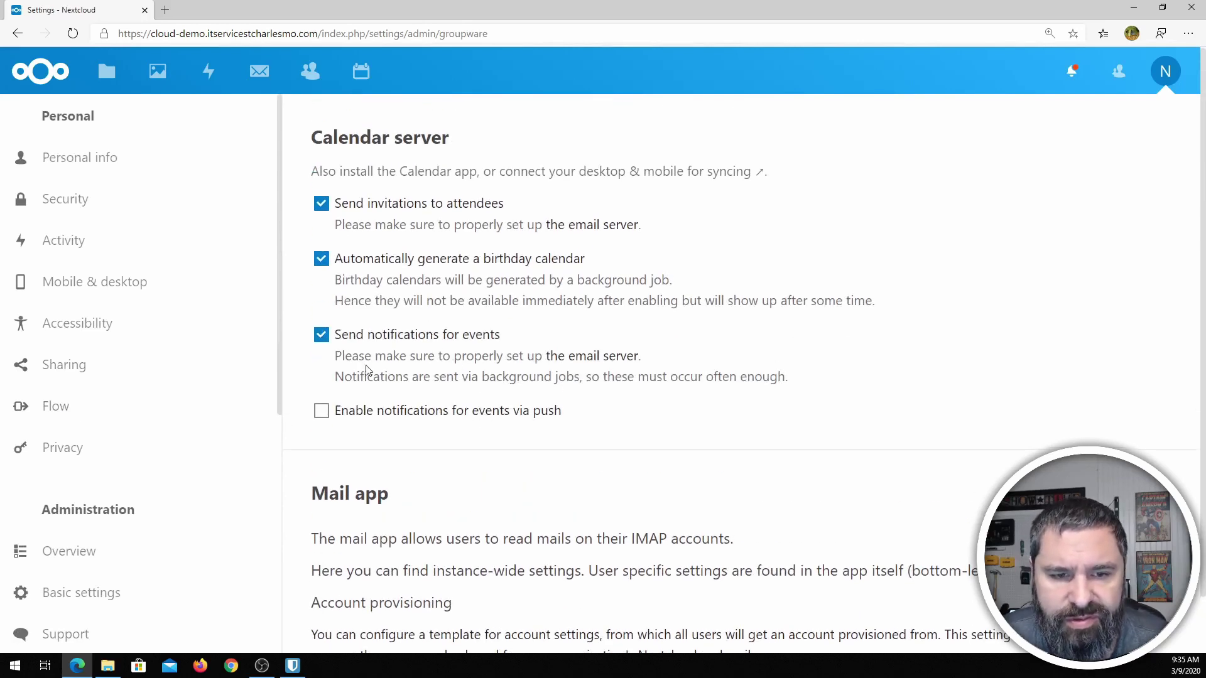
{"action": "scroll", "coordinate": [210, 450], "scroll_direction": "down", "scroll_amount": 6}
{"action": "left_click", "coordinate": [68, 426]}
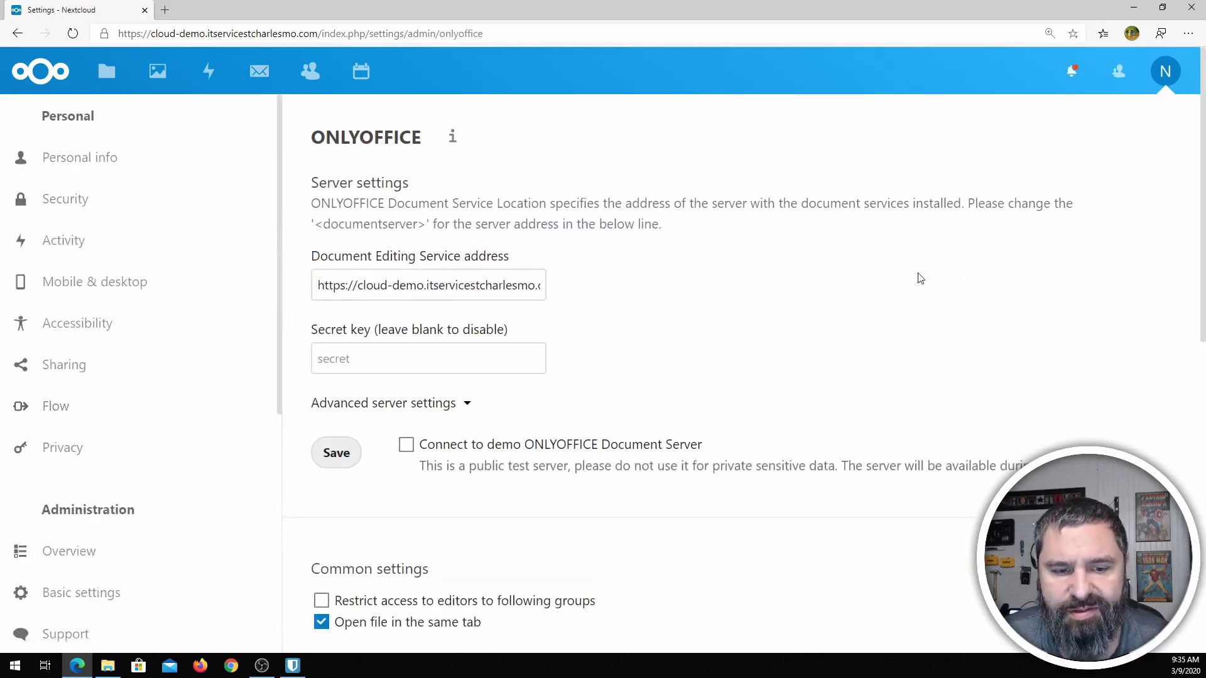
{"action": "scroll", "coordinate": [458, 232], "scroll_direction": "down", "scroll_amount": 8}
{"action": "scroll", "coordinate": [520, 301], "scroll_direction": "up", "scroll_amount": 4}
{"action": "scroll", "coordinate": [434, 292], "scroll_direction": "up", "scroll_amount": 4}
{"action": "scroll", "coordinate": [440, 314], "scroll_direction": "down", "scroll_amount": 4}
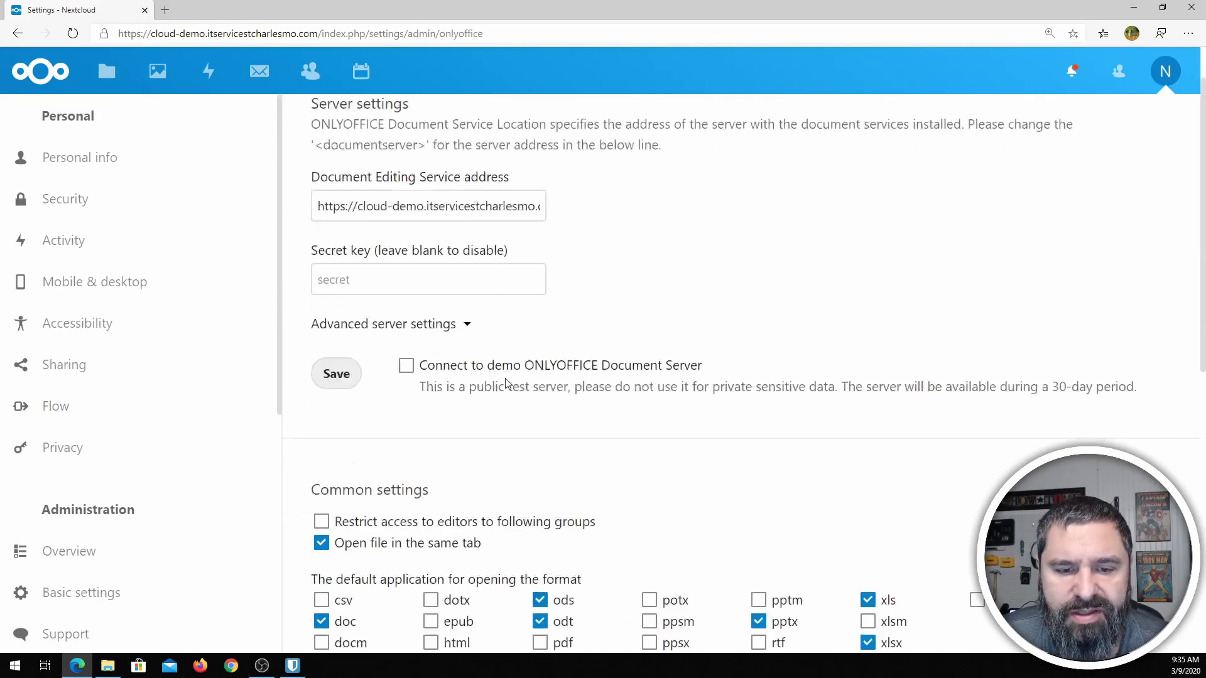
{"action": "scroll", "coordinate": [427, 330], "scroll_direction": "down", "scroll_amount": 2}
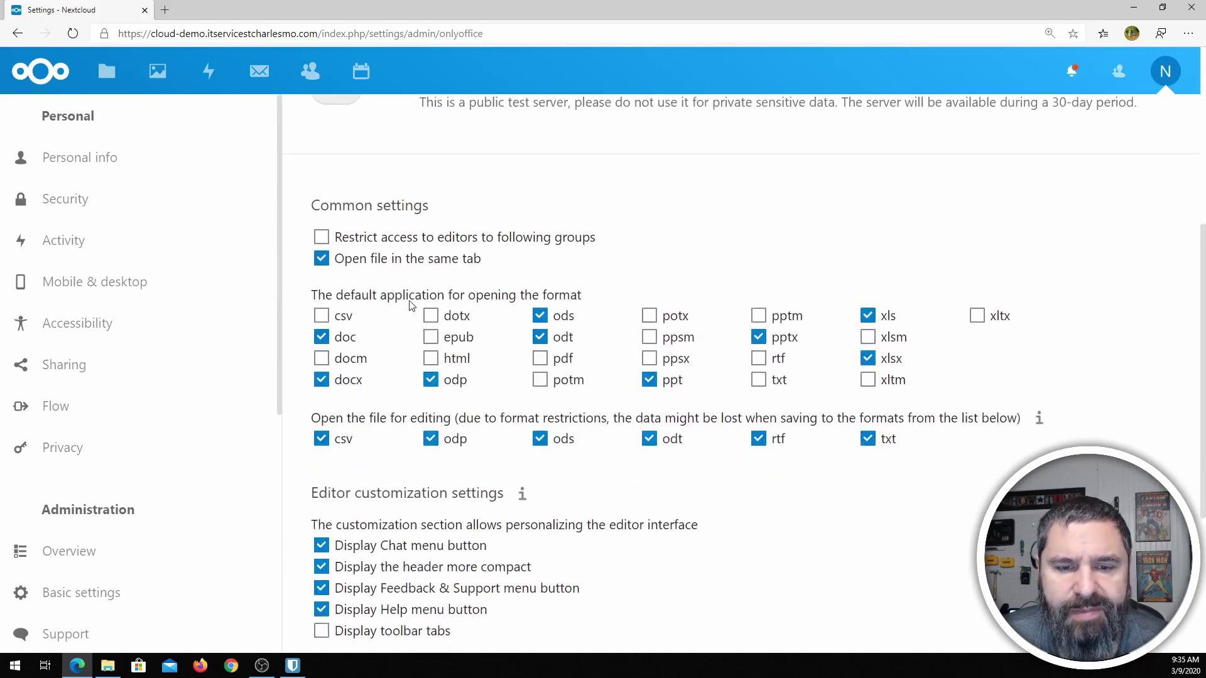
{"action": "scroll", "coordinate": [471, 476], "scroll_direction": "down", "scroll_amount": 5}
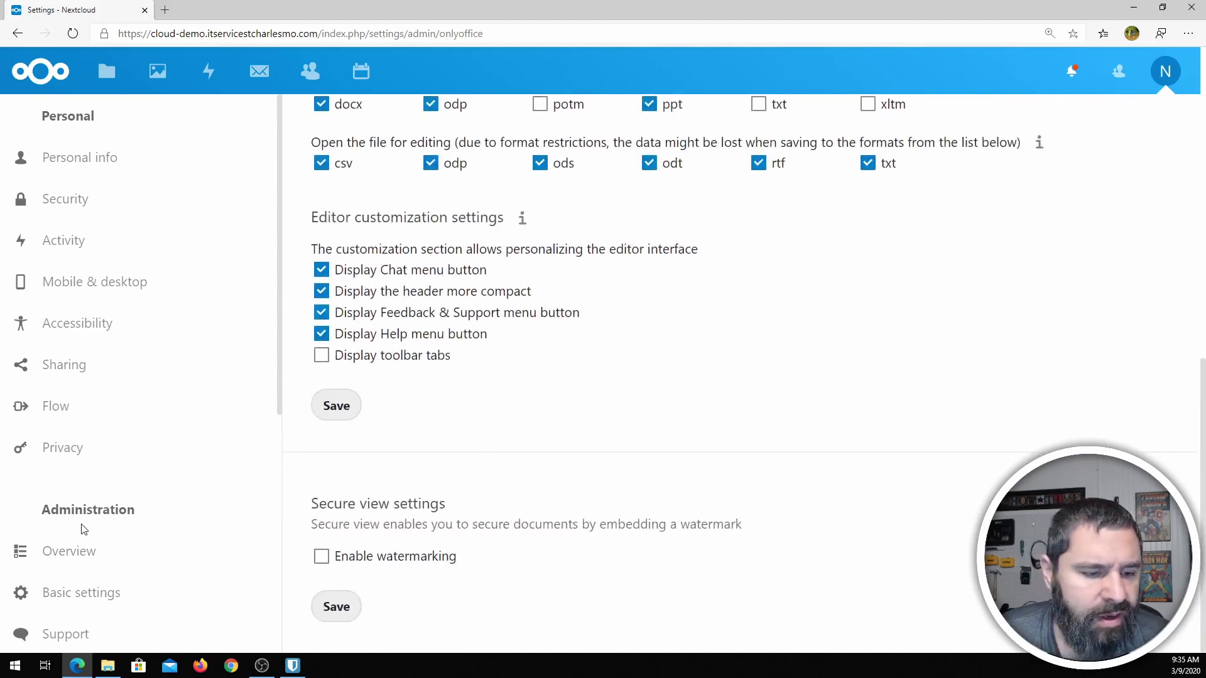
{"action": "scroll", "coordinate": [81, 530], "scroll_direction": "down", "scroll_amount": 3}
{"action": "scroll", "coordinate": [101, 452], "scroll_direction": "down", "scroll_amount": 2}
{"action": "scroll", "coordinate": [107, 468], "scroll_direction": "down", "scroll_amount": 3}
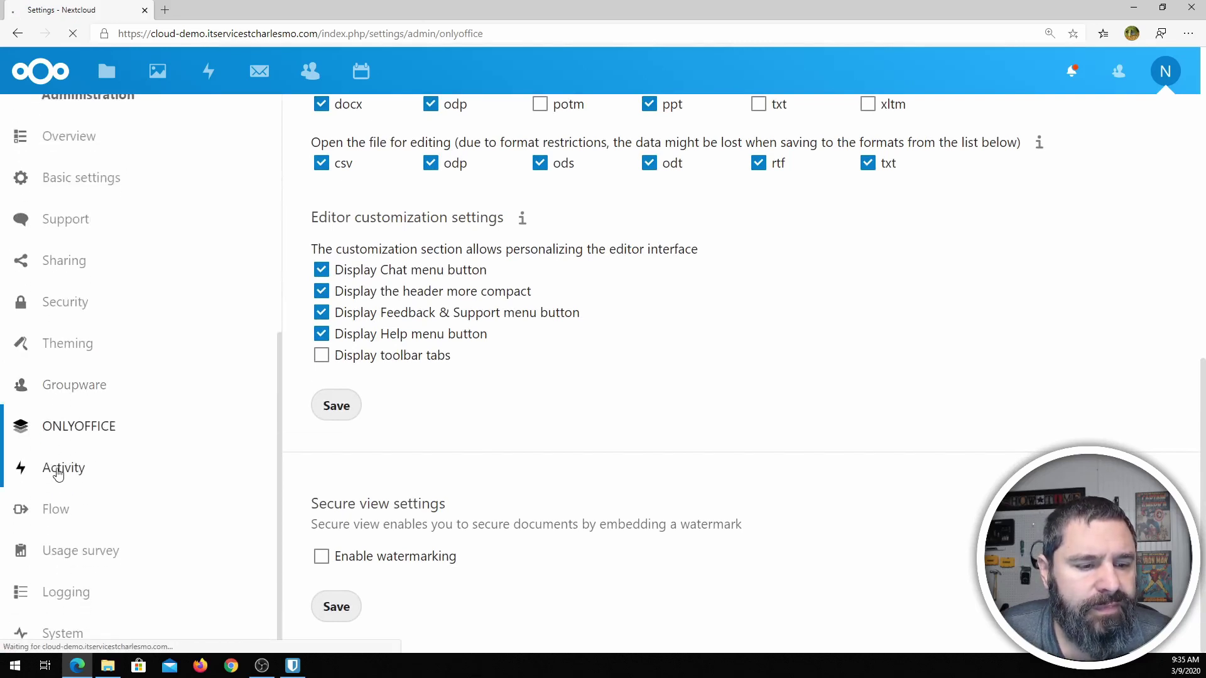
- Browse the Activity, Flow and Usage survey admin settings pages
{"action": "left_click", "coordinate": [54, 474]}
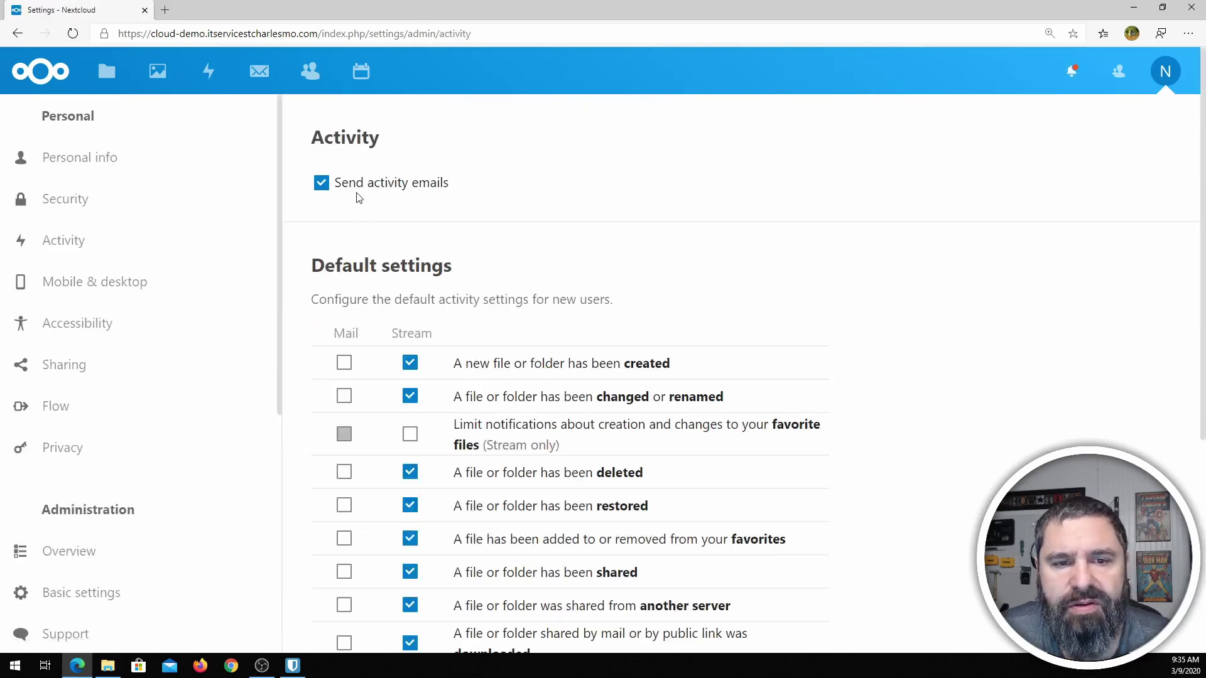
{"action": "scroll", "coordinate": [459, 377], "scroll_direction": "down", "scroll_amount": 5}
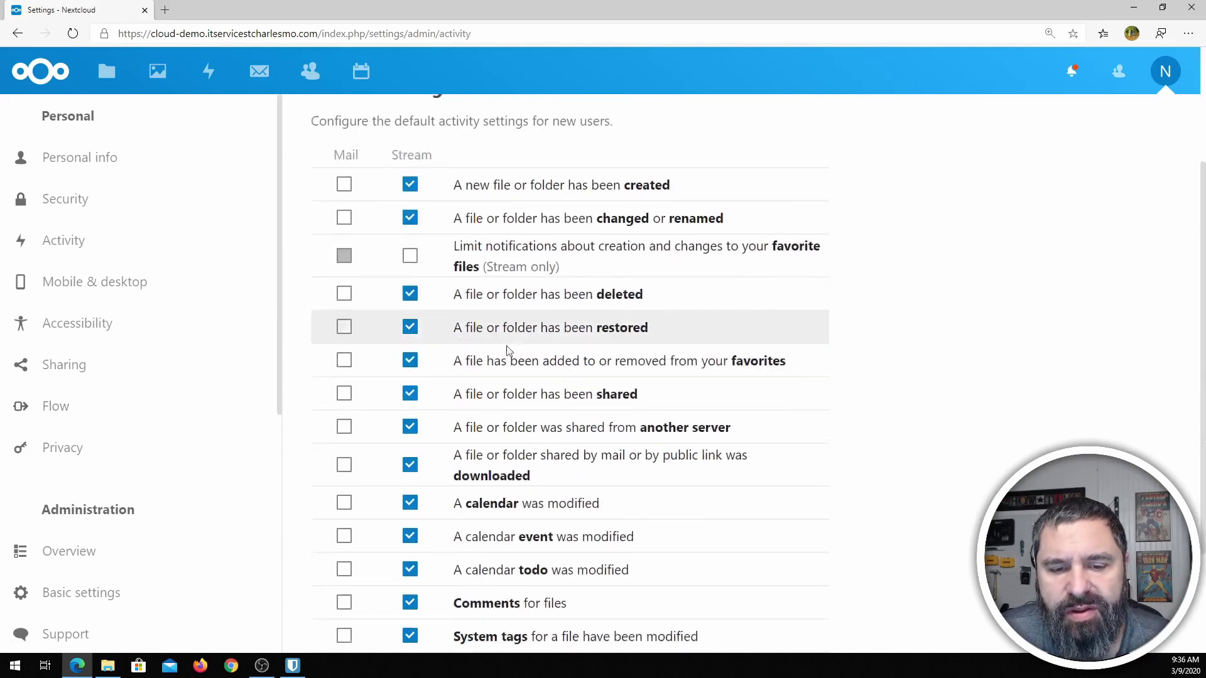
{"action": "scroll", "coordinate": [166, 521], "scroll_direction": "down", "scroll_amount": 6}
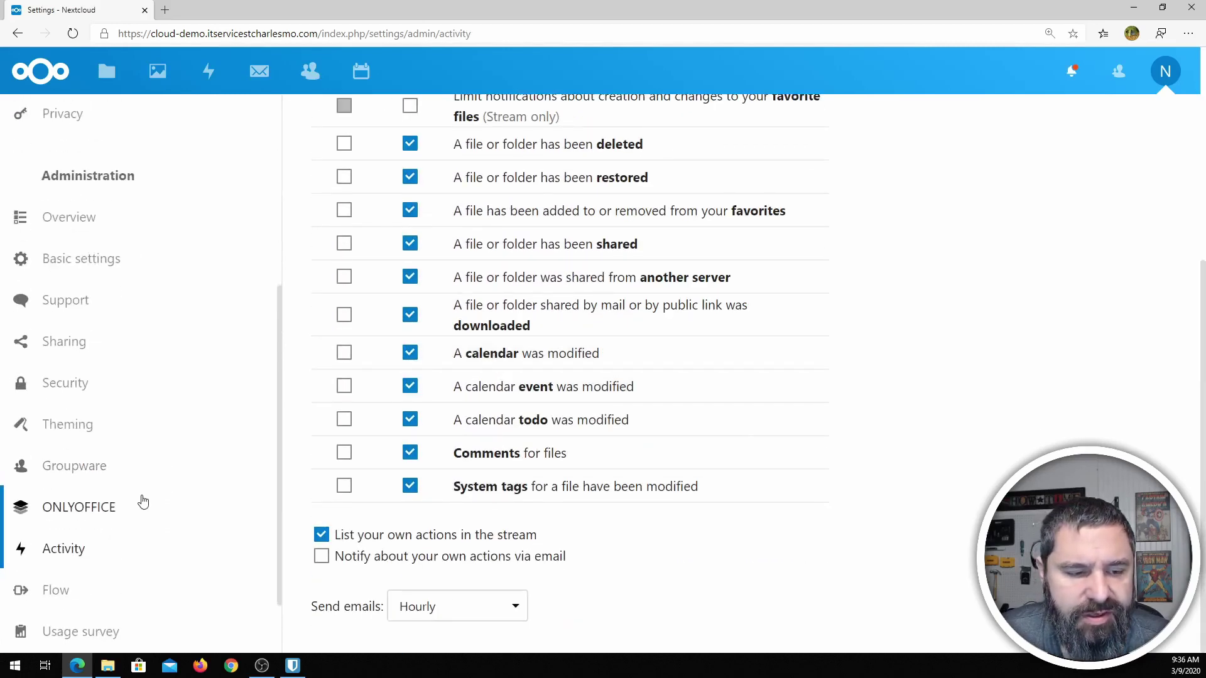
{"action": "left_click", "coordinate": [71, 513]}
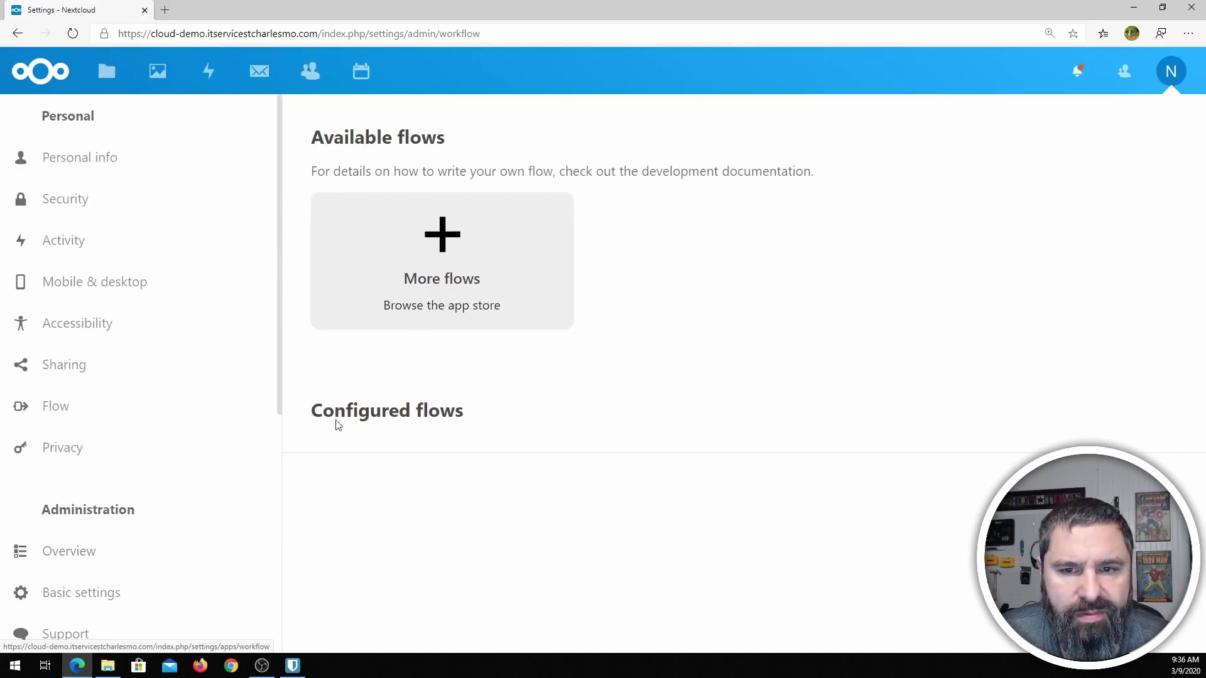
{"action": "scroll", "coordinate": [75, 553], "scroll_direction": "down", "scroll_amount": 3}
{"action": "scroll", "coordinate": [91, 512], "scroll_direction": "down", "scroll_amount": 4}
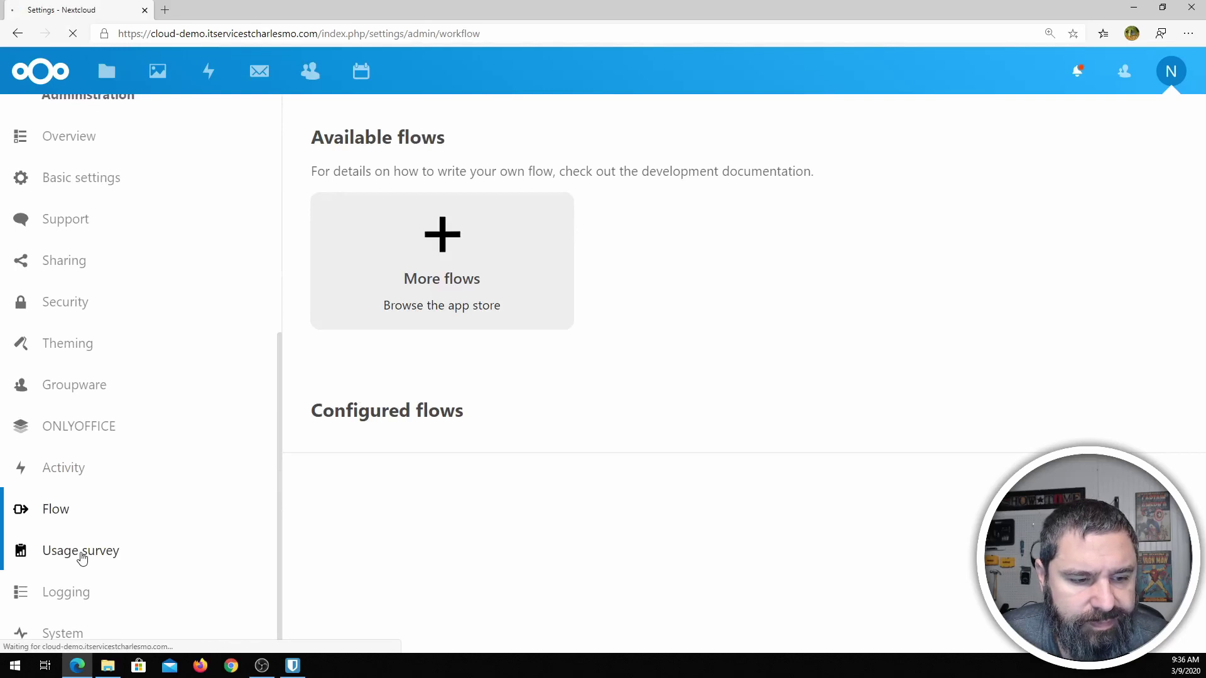
{"action": "left_click", "coordinate": [81, 552]}
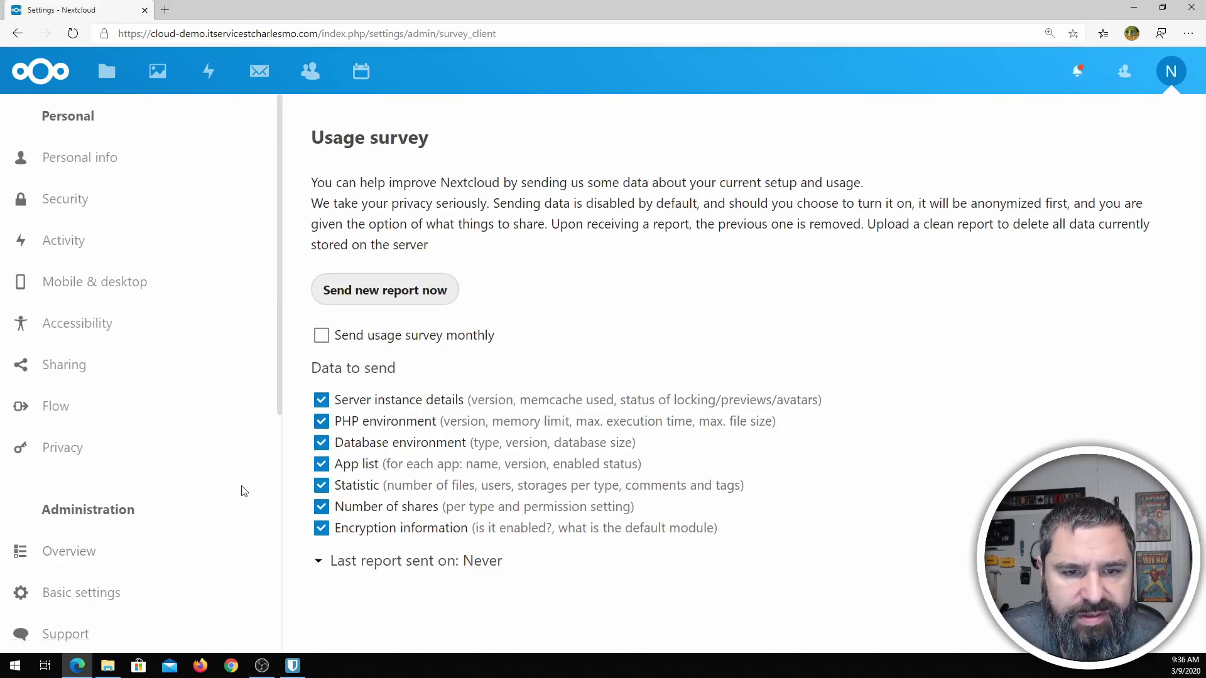
{"action": "scroll", "coordinate": [99, 559], "scroll_direction": "down", "scroll_amount": 7}
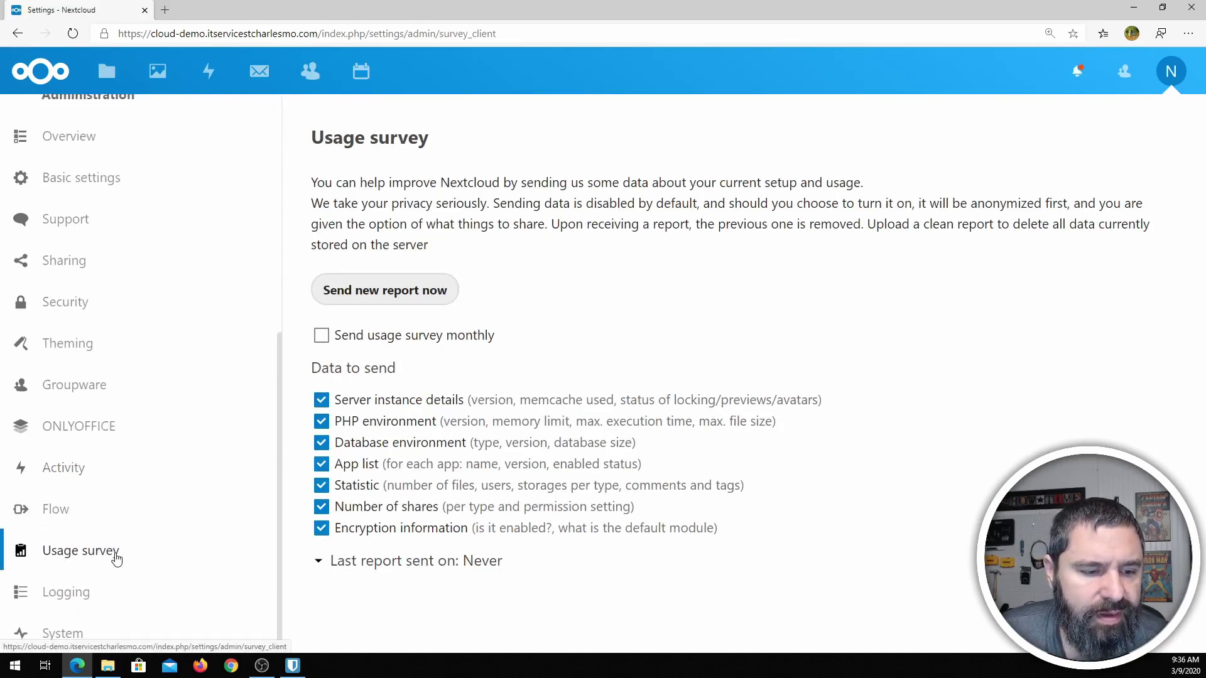
- Scroll through the server log entries on the Logging page
{"action": "left_click", "coordinate": [76, 600]}
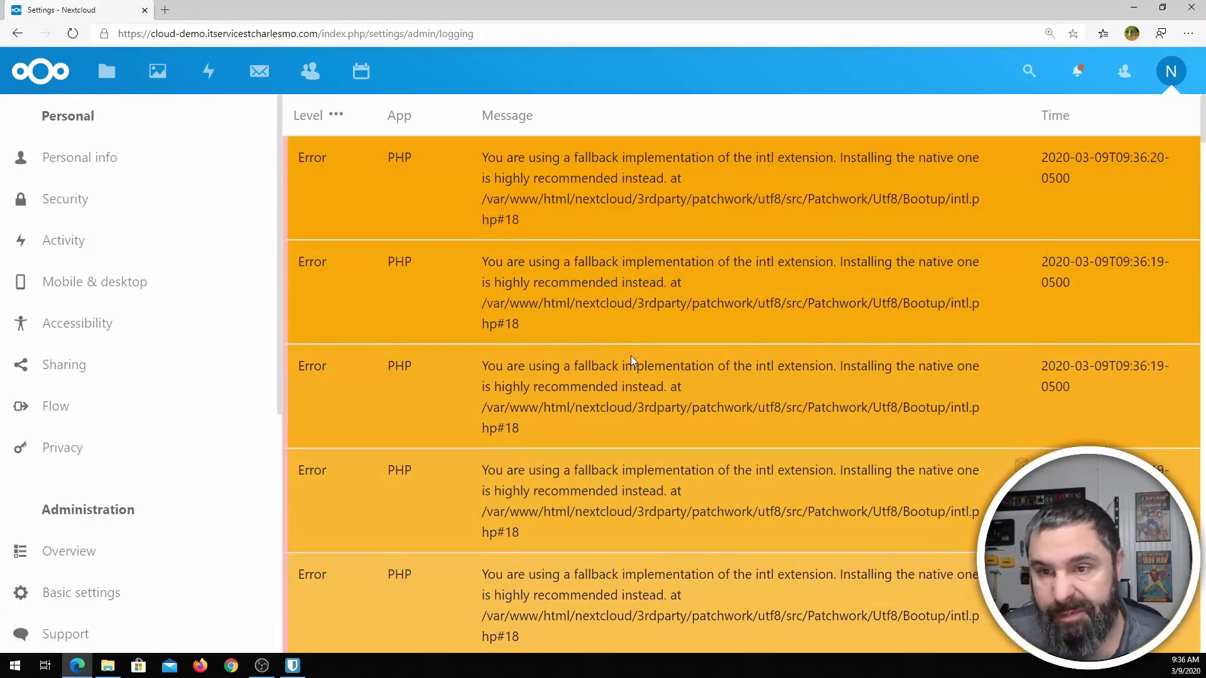
{"action": "scroll", "coordinate": [474, 197], "scroll_direction": "down", "scroll_amount": 5}
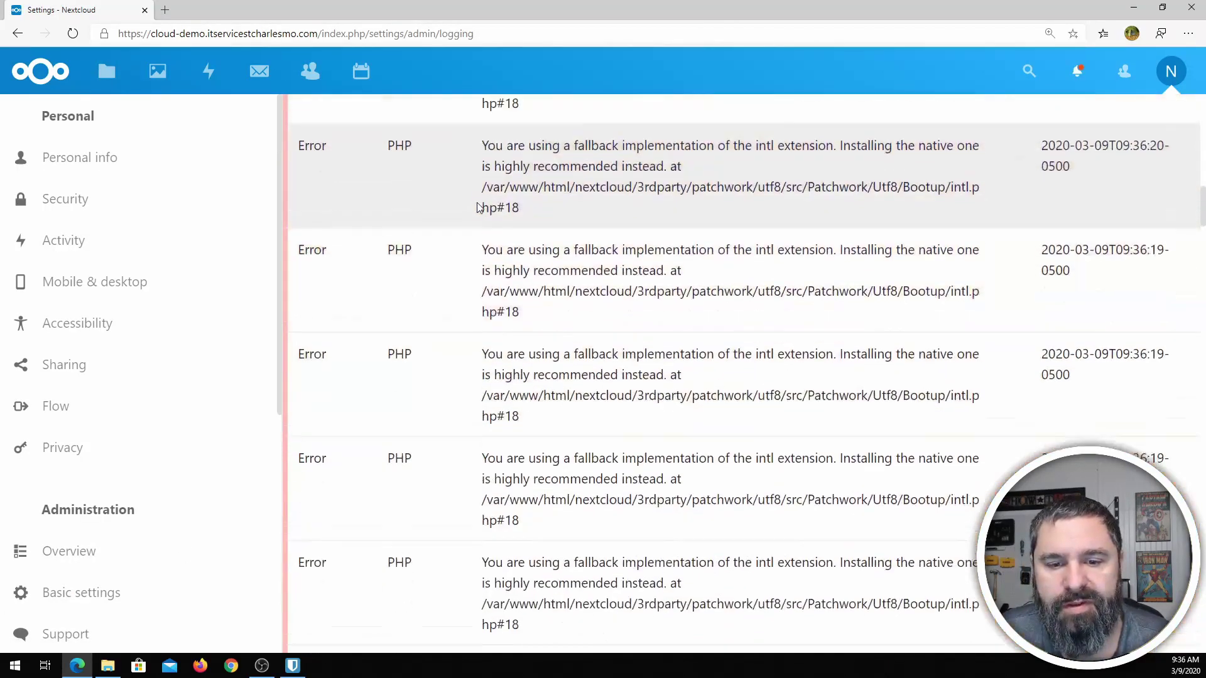
{"action": "scroll", "coordinate": [528, 371], "scroll_direction": "down", "scroll_amount": 5}
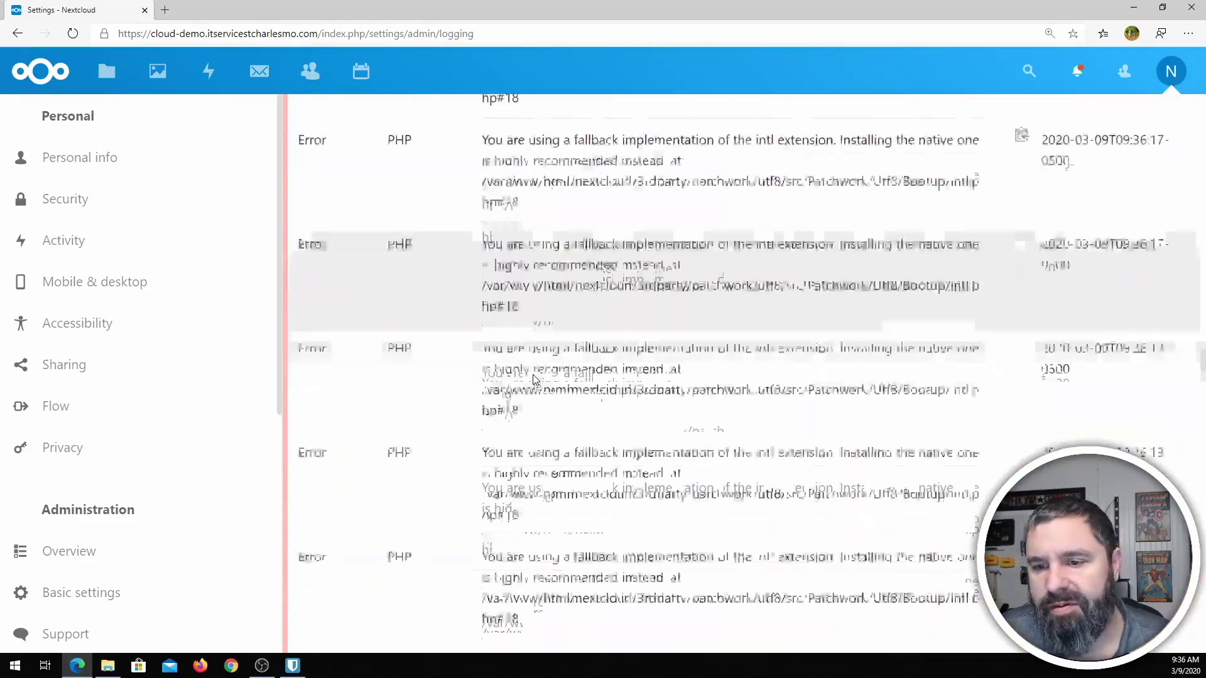
{"action": "scroll", "coordinate": [535, 380], "scroll_direction": "up", "scroll_amount": 5}
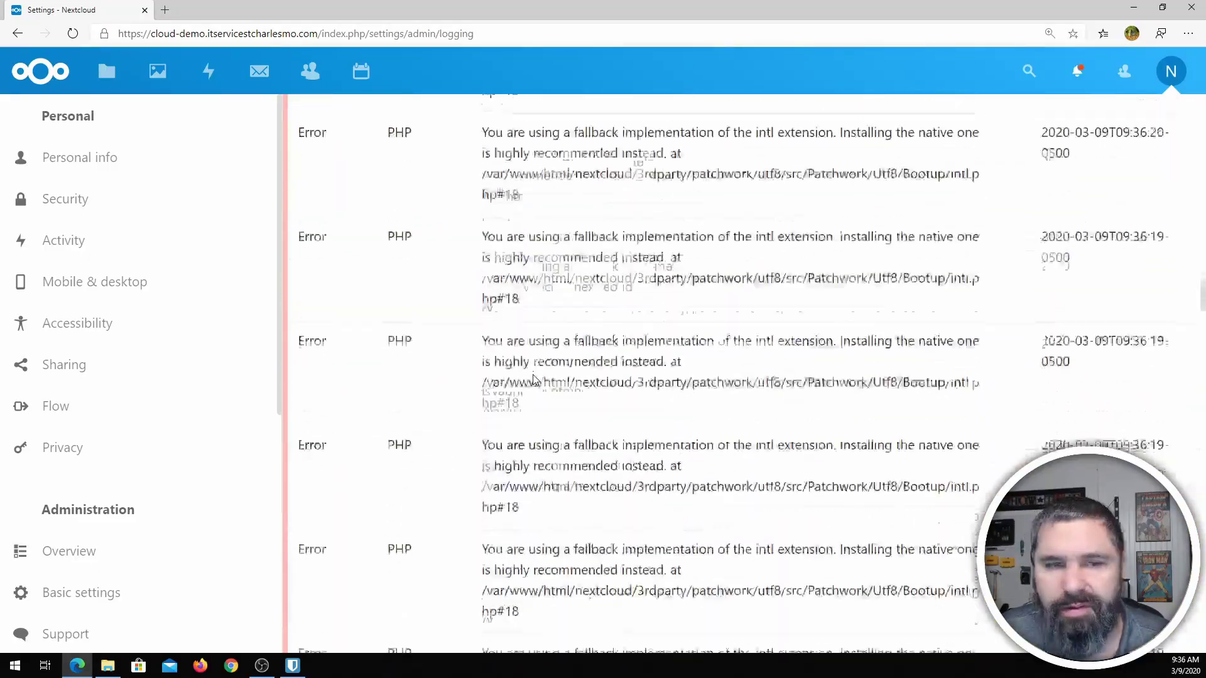
{"action": "scroll", "coordinate": [534, 383], "scroll_direction": "up", "scroll_amount": 3}
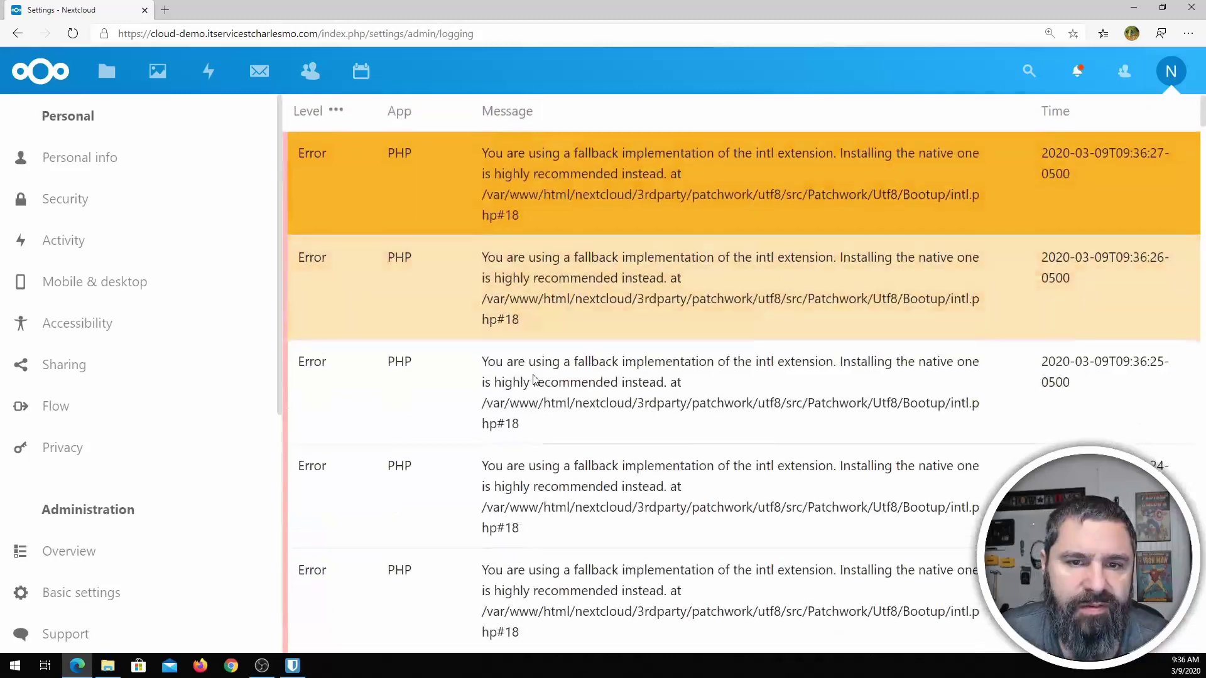
{"action": "scroll", "coordinate": [88, 527], "scroll_direction": "down", "scroll_amount": 6}
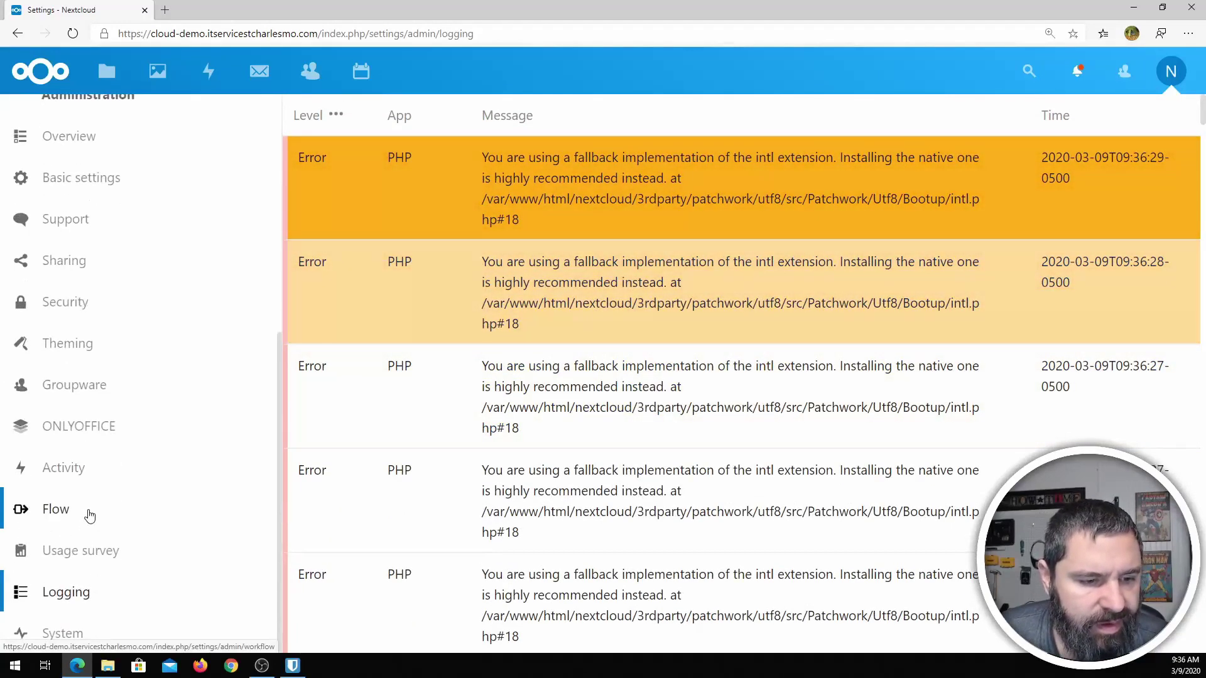
{"action": "left_click", "coordinate": [70, 637]}
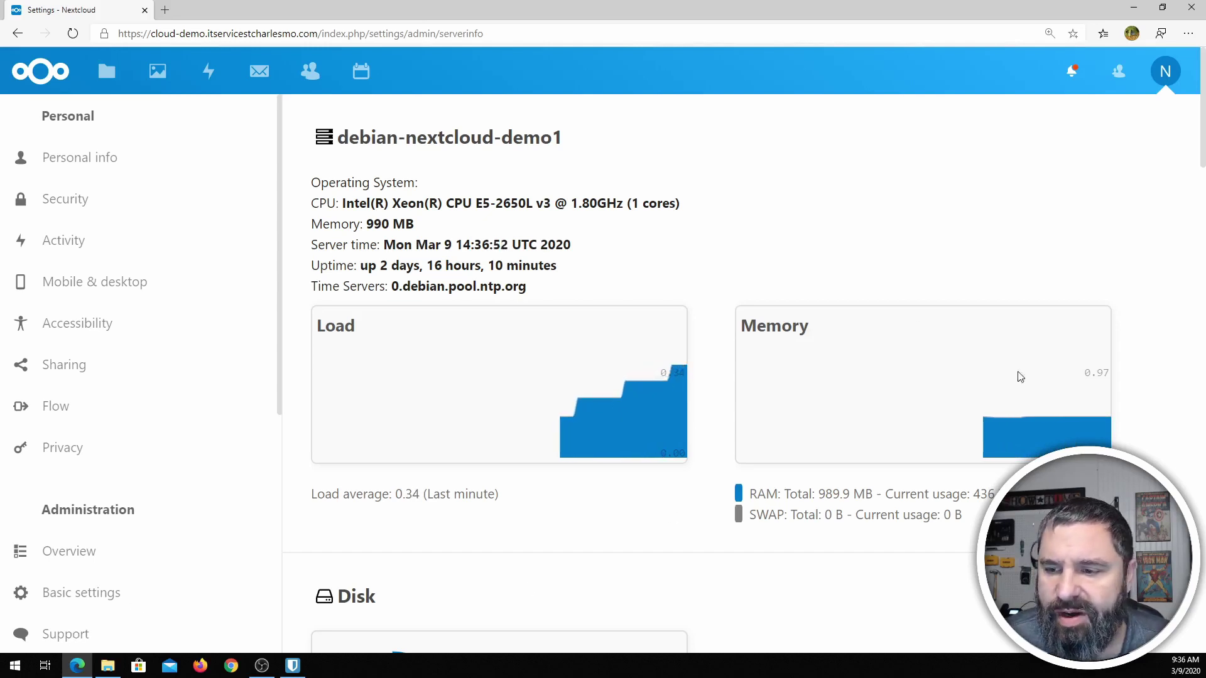
- Review load, memory, disk, active users, PHP and database info, then return to Files
{"action": "scroll", "coordinate": [670, 404], "scroll_direction": "down", "scroll_amount": 6}
{"action": "scroll", "coordinate": [435, 444], "scroll_direction": "down", "scroll_amount": 7}
{"action": "scroll", "coordinate": [420, 316], "scroll_direction": "down", "scroll_amount": 6}
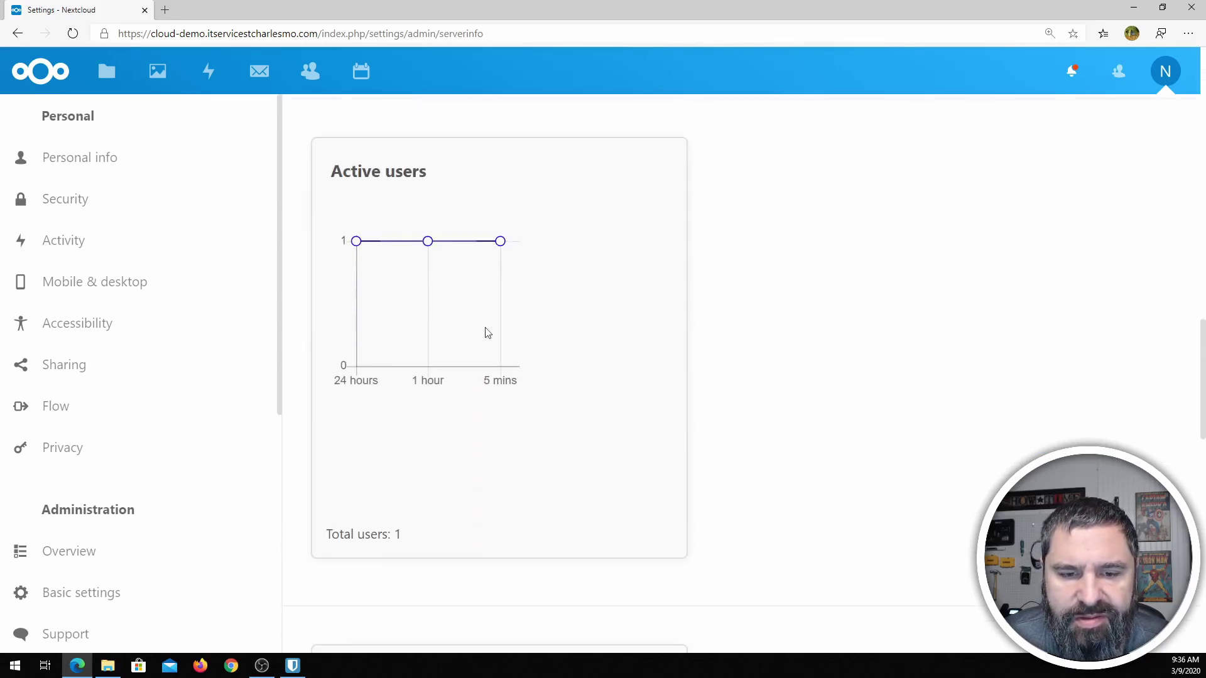
{"action": "scroll", "coordinate": [460, 366], "scroll_direction": "down", "scroll_amount": 8}
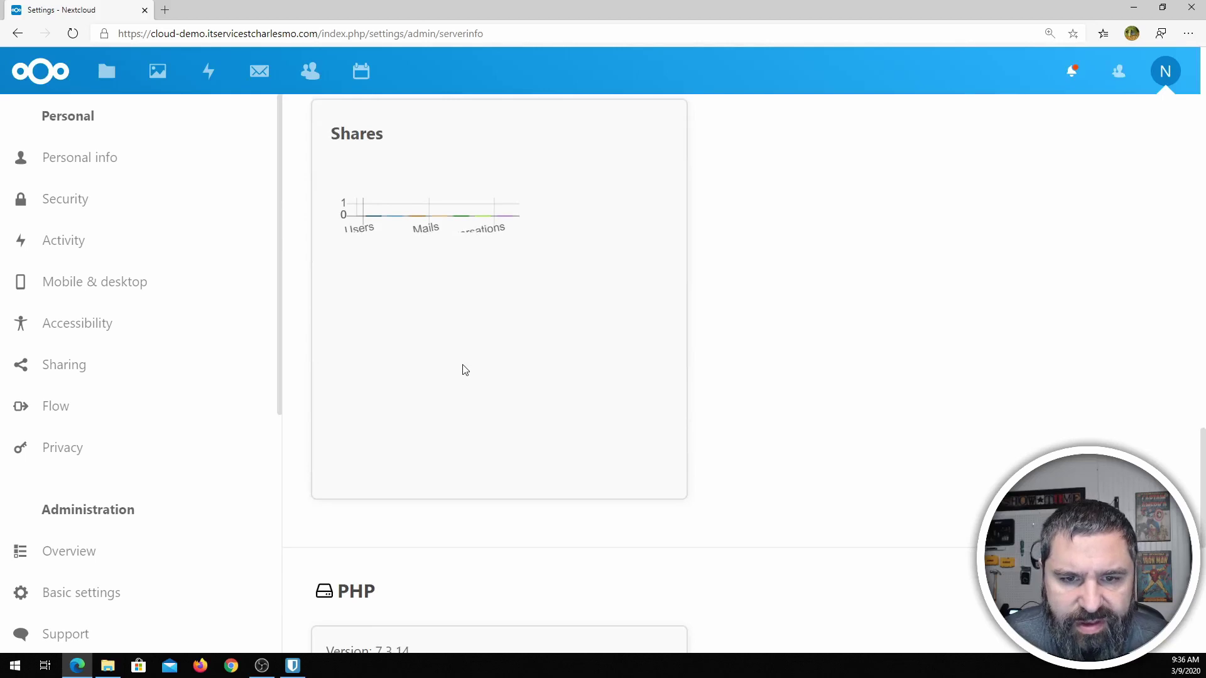
{"action": "scroll", "coordinate": [425, 357], "scroll_direction": "down", "scroll_amount": 5}
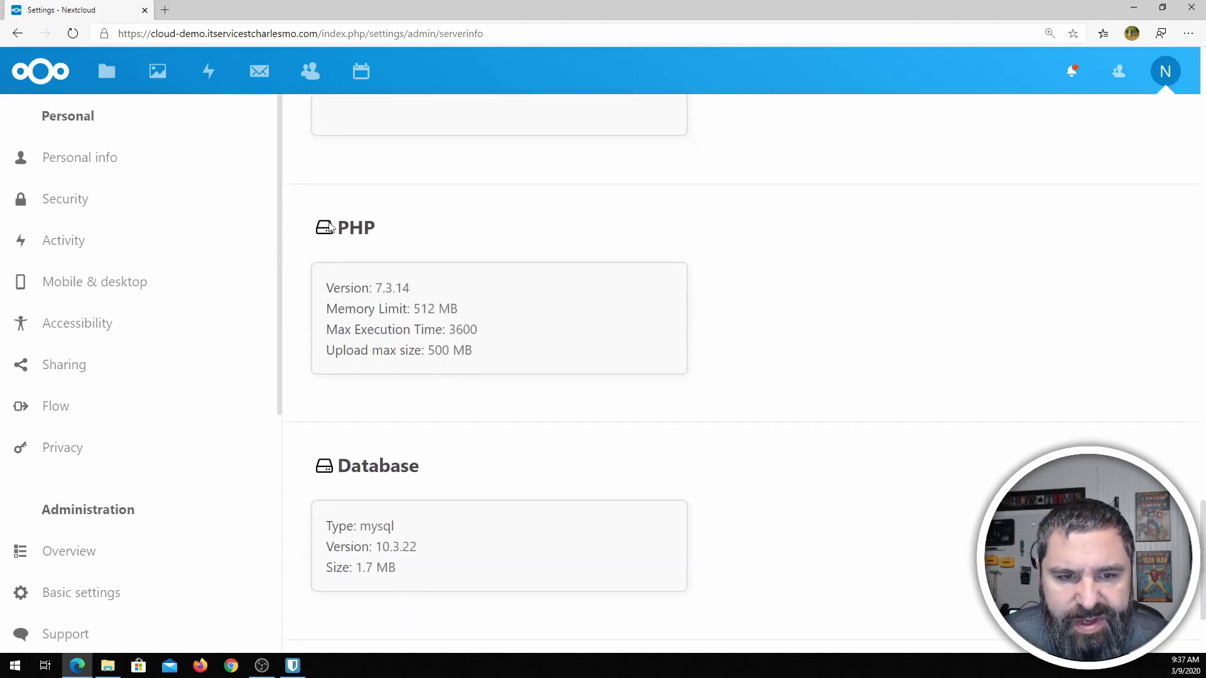
{"action": "left_click_drag", "start_coordinate": [375, 288], "coordinate": [432, 311]}
{"action": "left_click", "coordinate": [469, 339]}
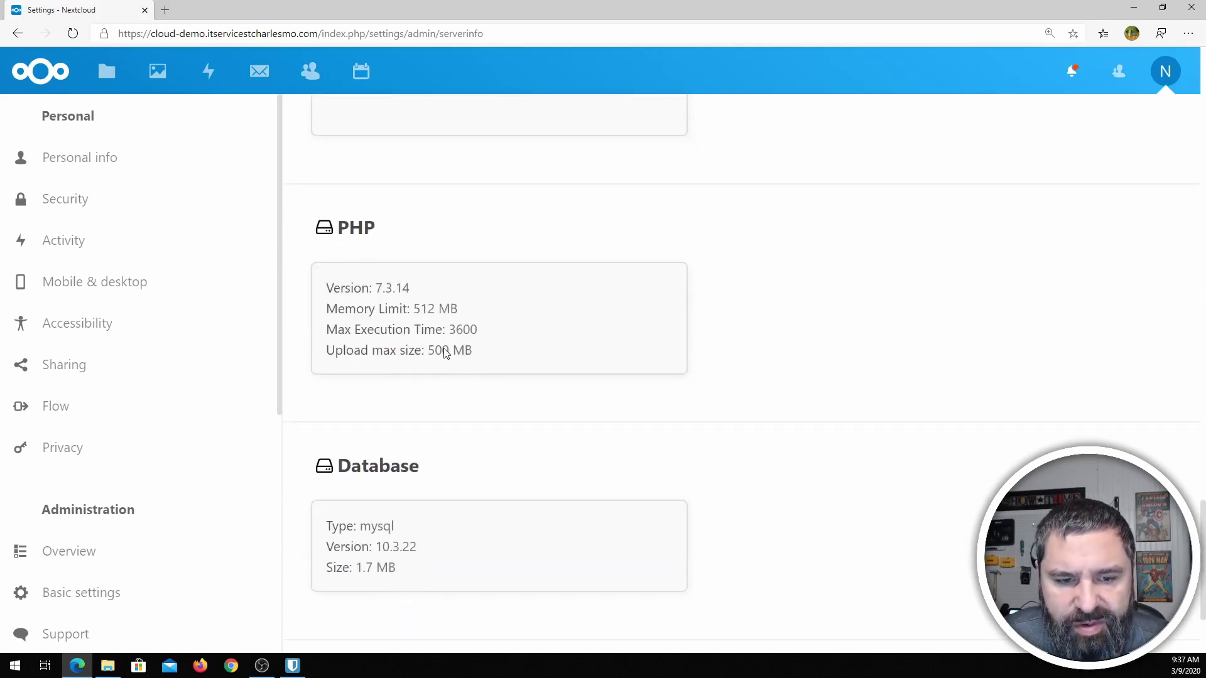
{"action": "scroll", "coordinate": [415, 350], "scroll_direction": "down", "scroll_amount": 2}
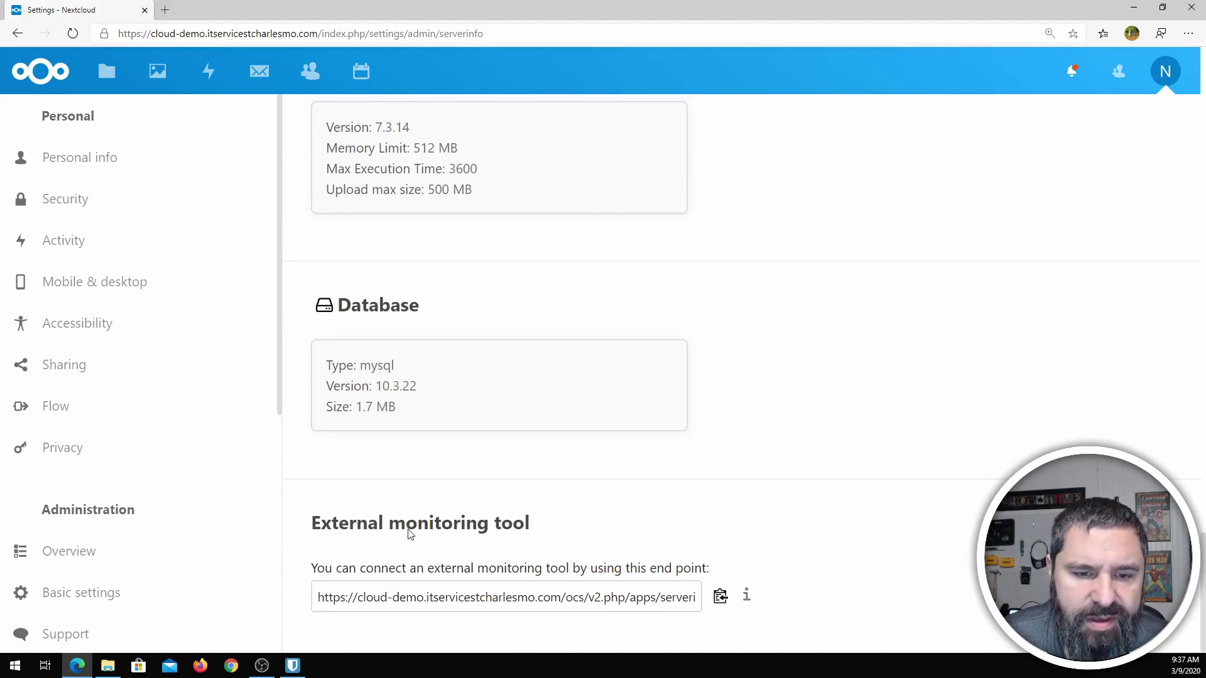
{"action": "scroll", "coordinate": [98, 534], "scroll_direction": "down", "scroll_amount": 6}
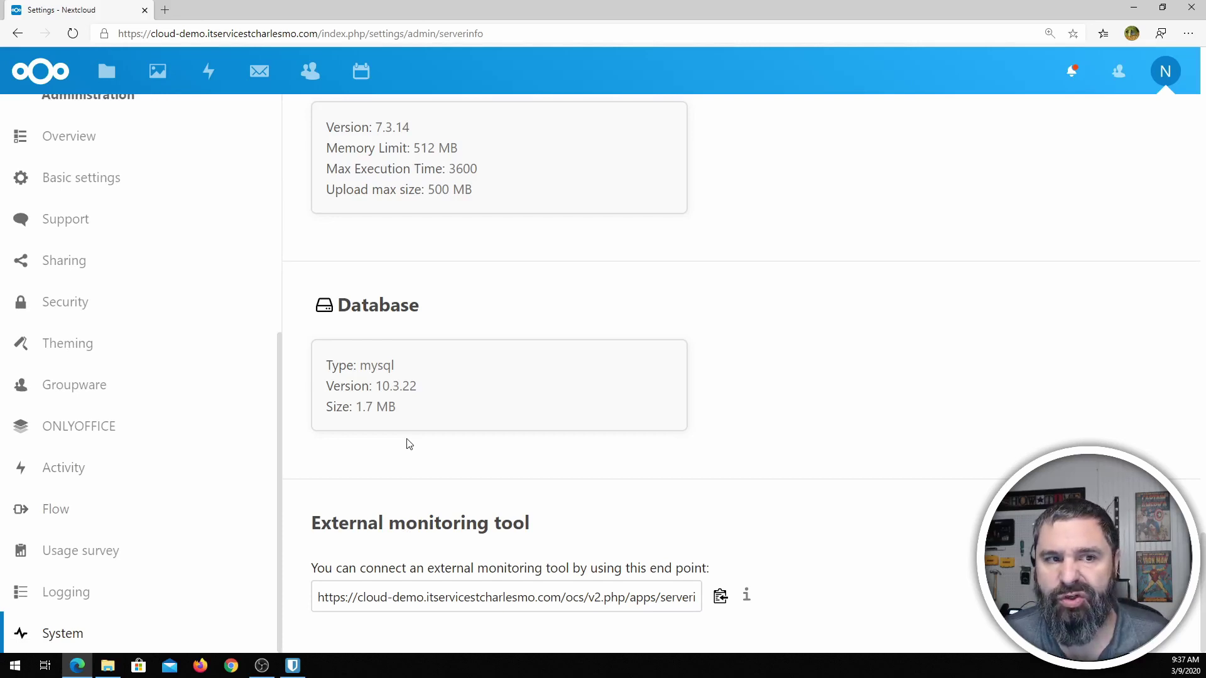
{"action": "left_click", "coordinate": [107, 71]}
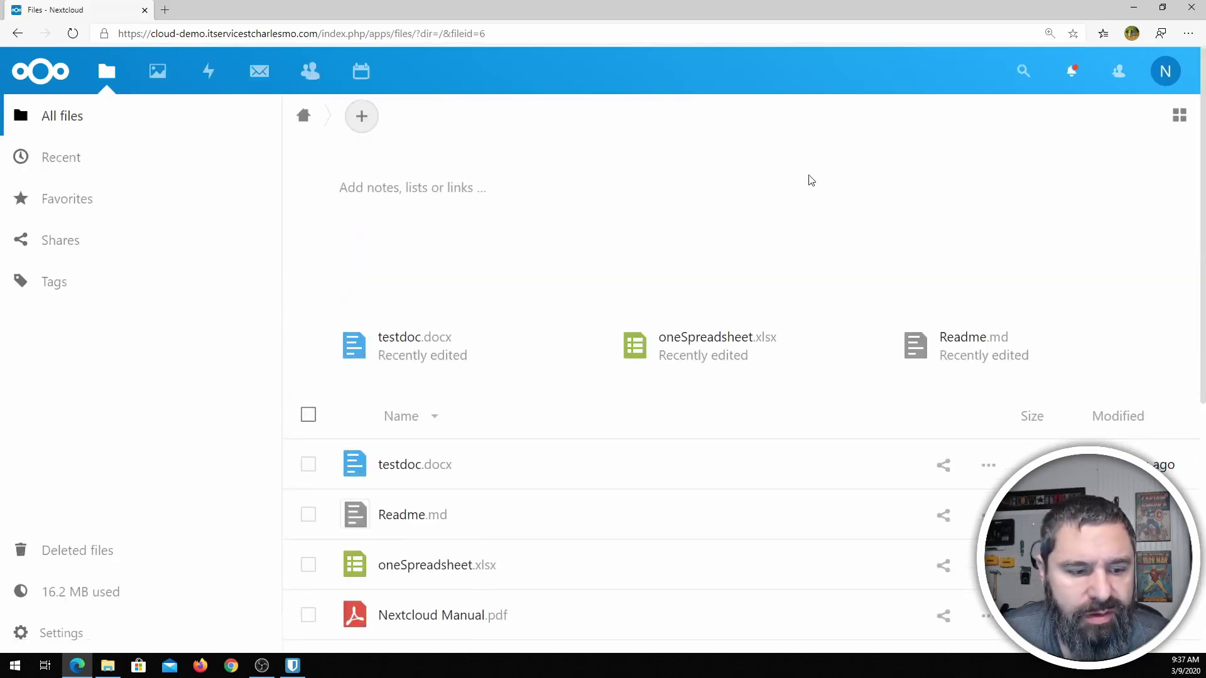
- Check the Files settings' hidden-files option and WebDAV address, then collapse them unchanged
{"action": "left_click", "coordinate": [53, 633]}
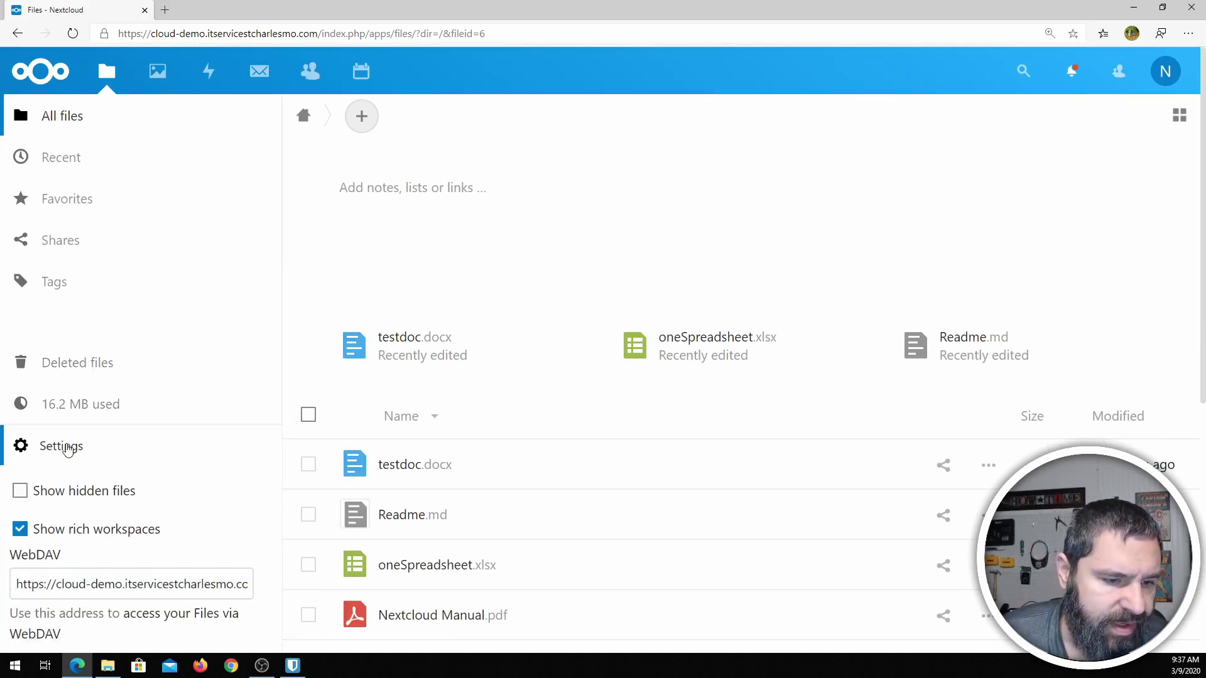
{"action": "left_click", "coordinate": [68, 589]}
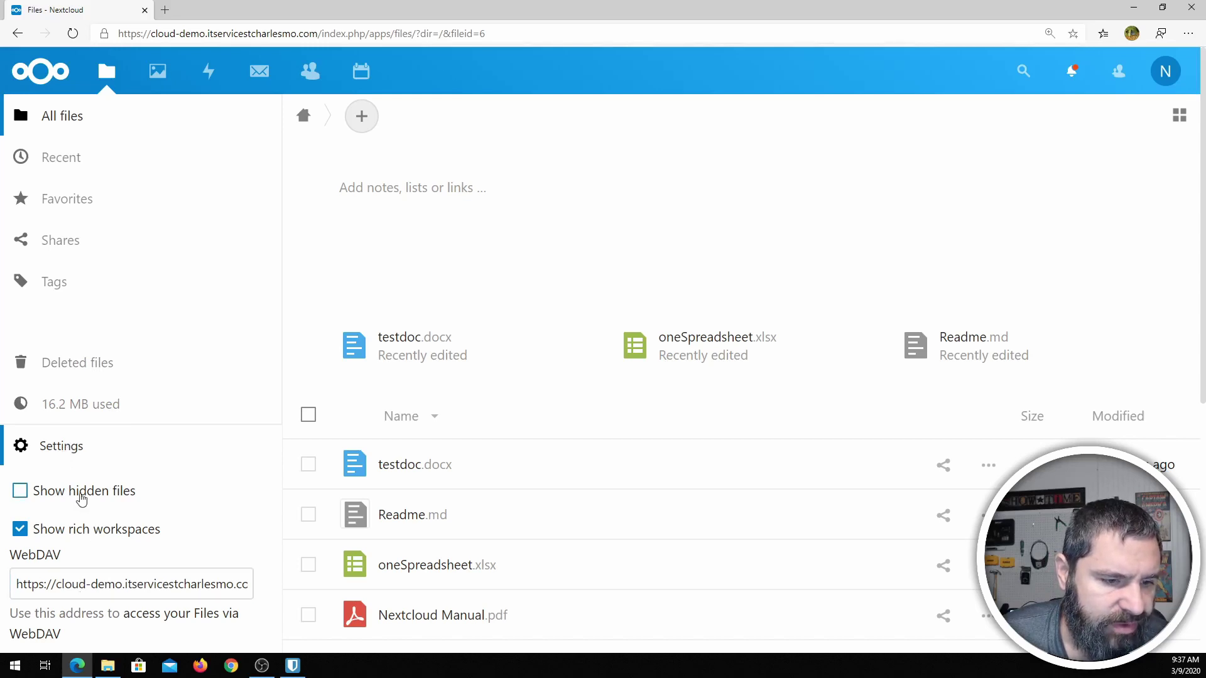
{"action": "left_click", "coordinate": [64, 450]}
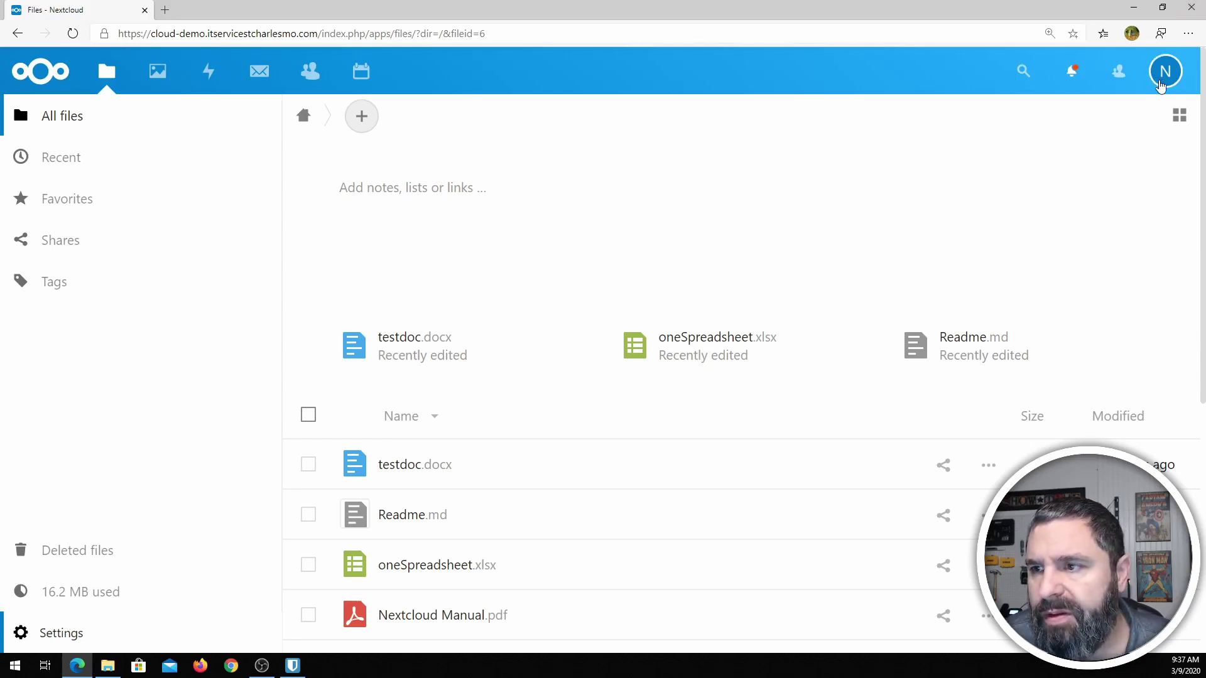
- Open the Apps management page from the account menu
{"action": "left_click", "coordinate": [1164, 76]}
{"action": "left_click", "coordinate": [1165, 79]}
{"action": "left_click", "coordinate": [1165, 78]}
{"action": "left_click", "coordinate": [1162, 115]}
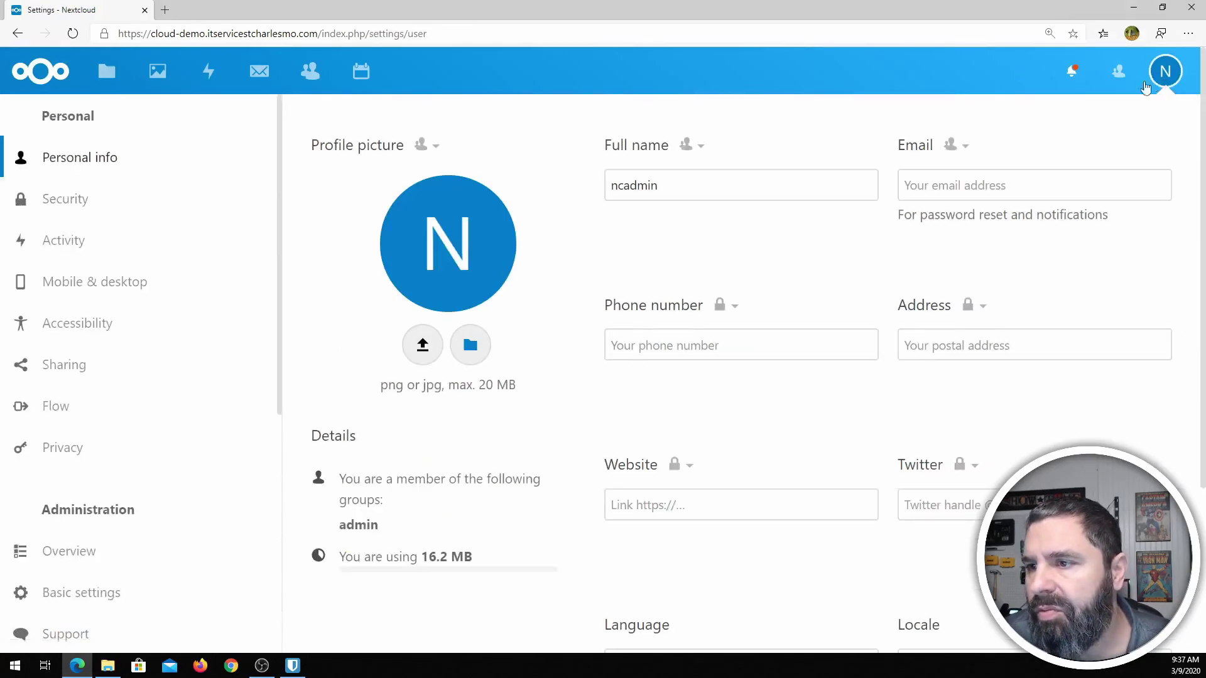
{"action": "left_click", "coordinate": [1169, 70]}
{"action": "left_click", "coordinate": [1150, 158]}
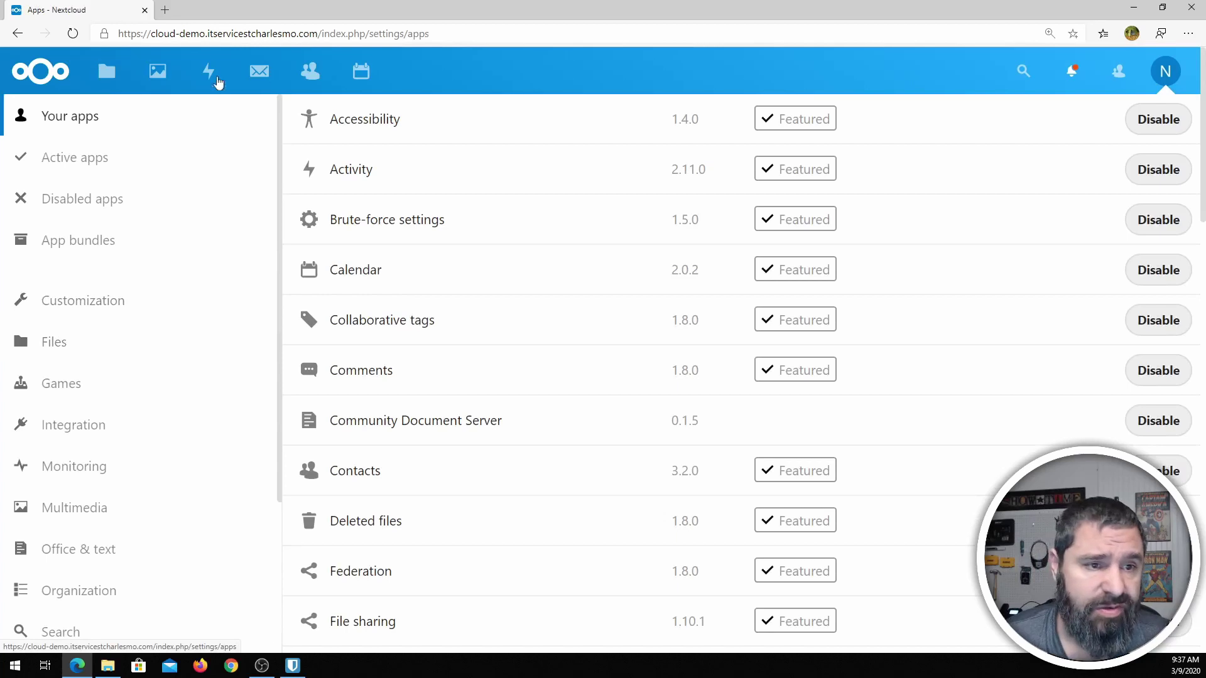
{"action": "scroll", "coordinate": [69, 339], "scroll_direction": "down", "scroll_amount": 2}
{"action": "scroll", "coordinate": [74, 340], "scroll_direction": "up", "scroll_amount": 2}
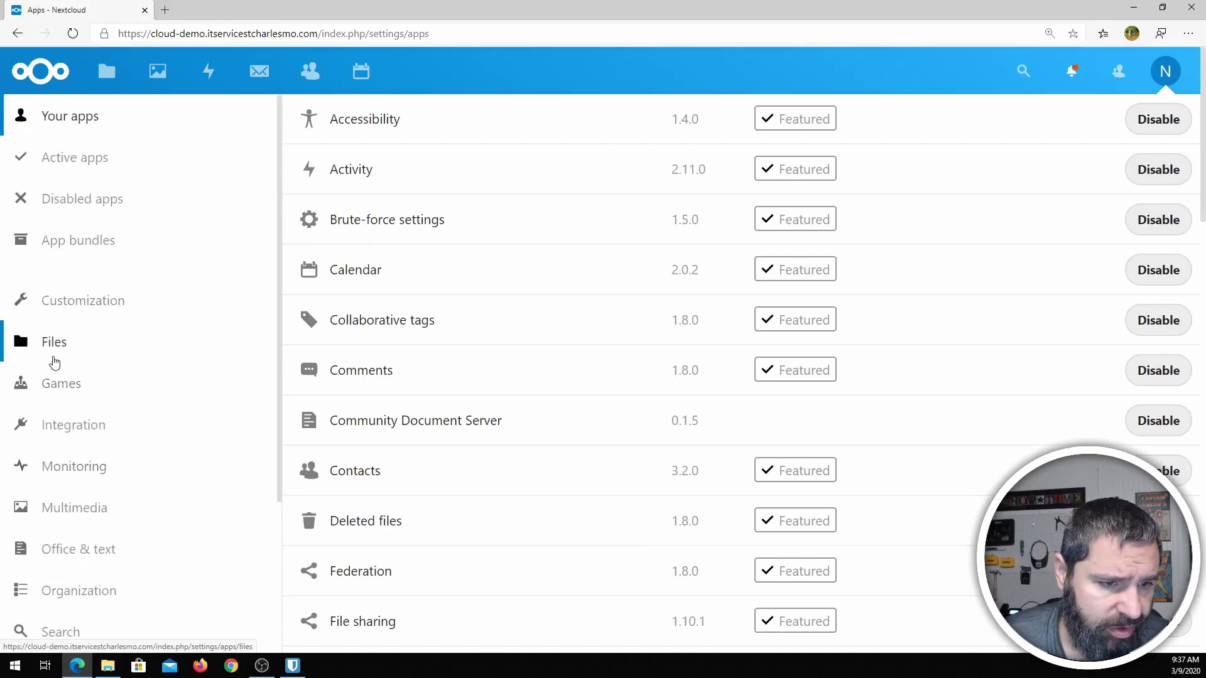
- Browse the apps in the Files and Games categories
{"action": "left_click", "coordinate": [54, 347]}
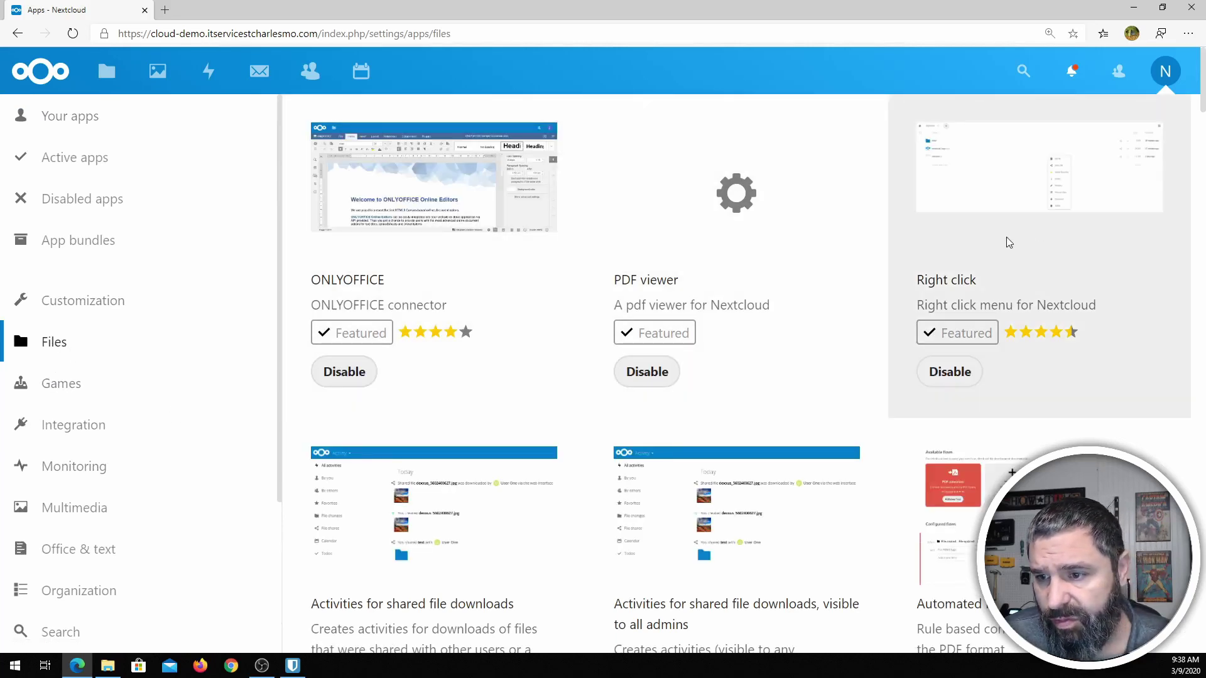
{"action": "scroll", "coordinate": [1006, 238], "scroll_direction": "down", "scroll_amount": 2}
{"action": "scroll", "coordinate": [994, 244], "scroll_direction": "down", "scroll_amount": 2}
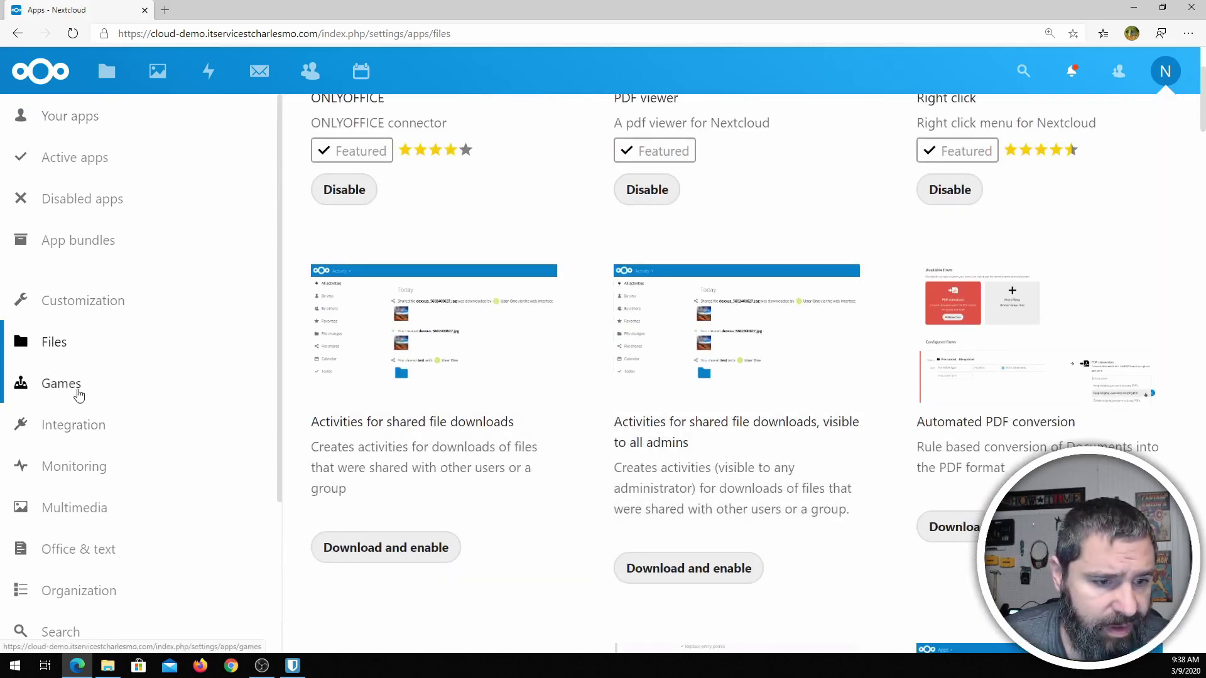
{"action": "left_click", "coordinate": [65, 390]}
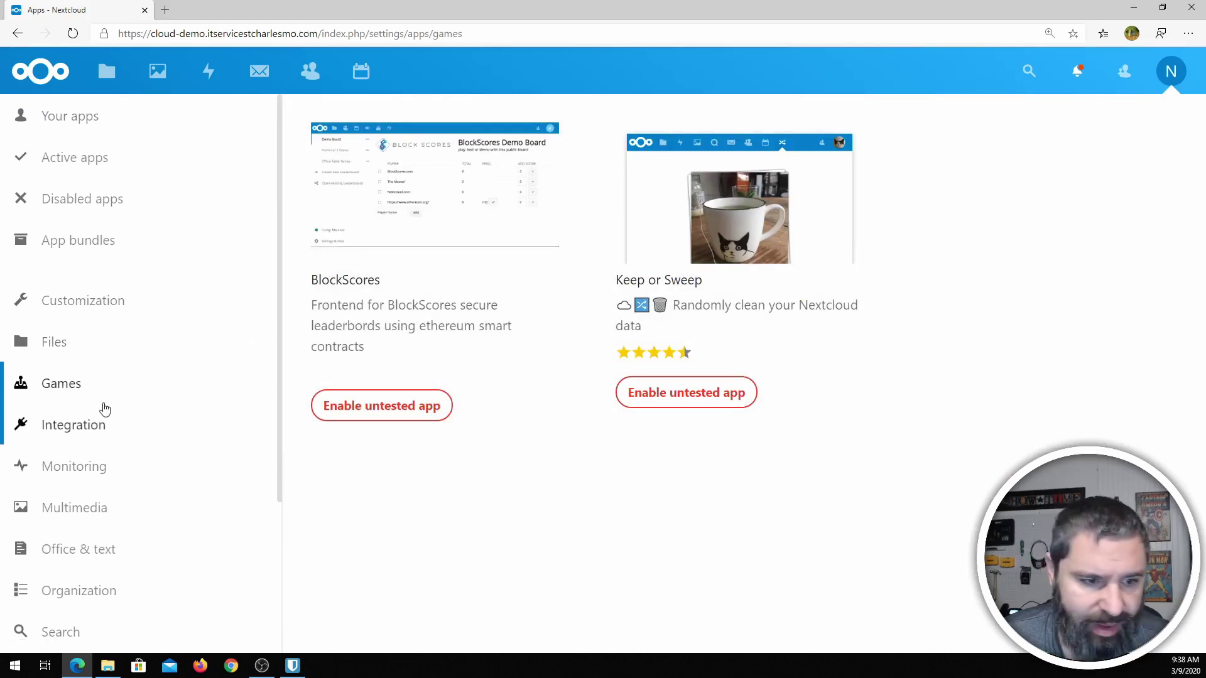
{"action": "scroll", "coordinate": [67, 408], "scroll_direction": "down", "scroll_amount": 2}
{"action": "scroll", "coordinate": [73, 399], "scroll_direction": "down", "scroll_amount": 5}
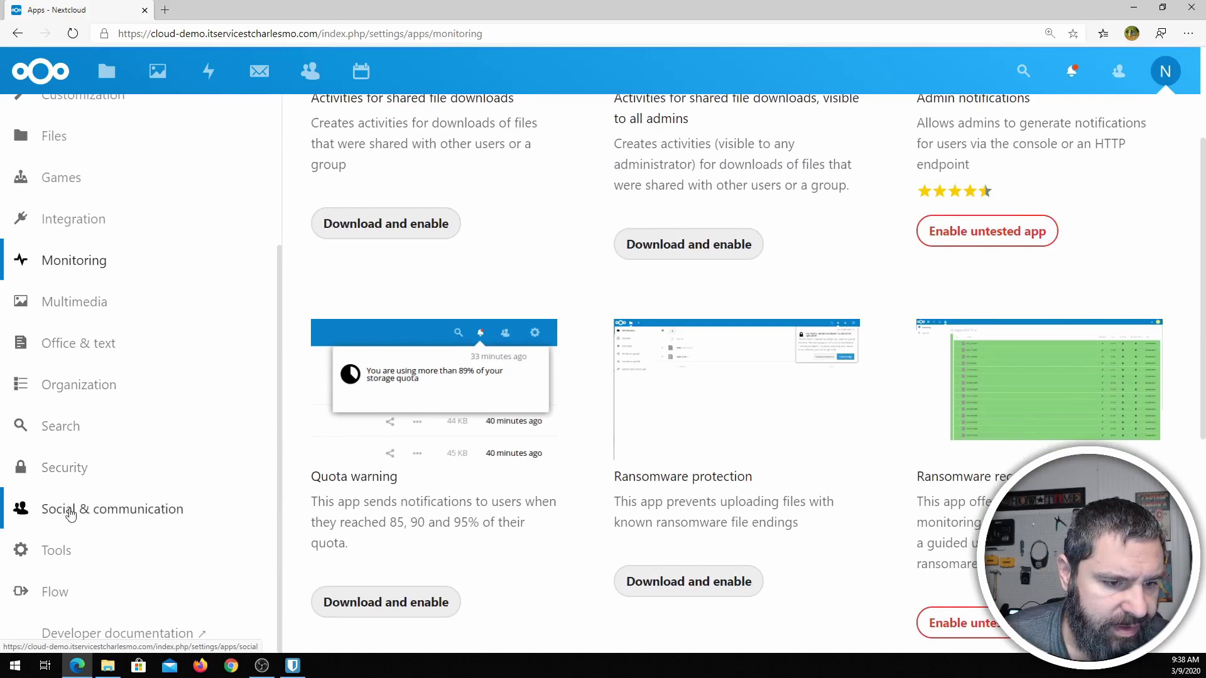
- Scroll through the apps in the Organization category
{"action": "left_click", "coordinate": [64, 393]}
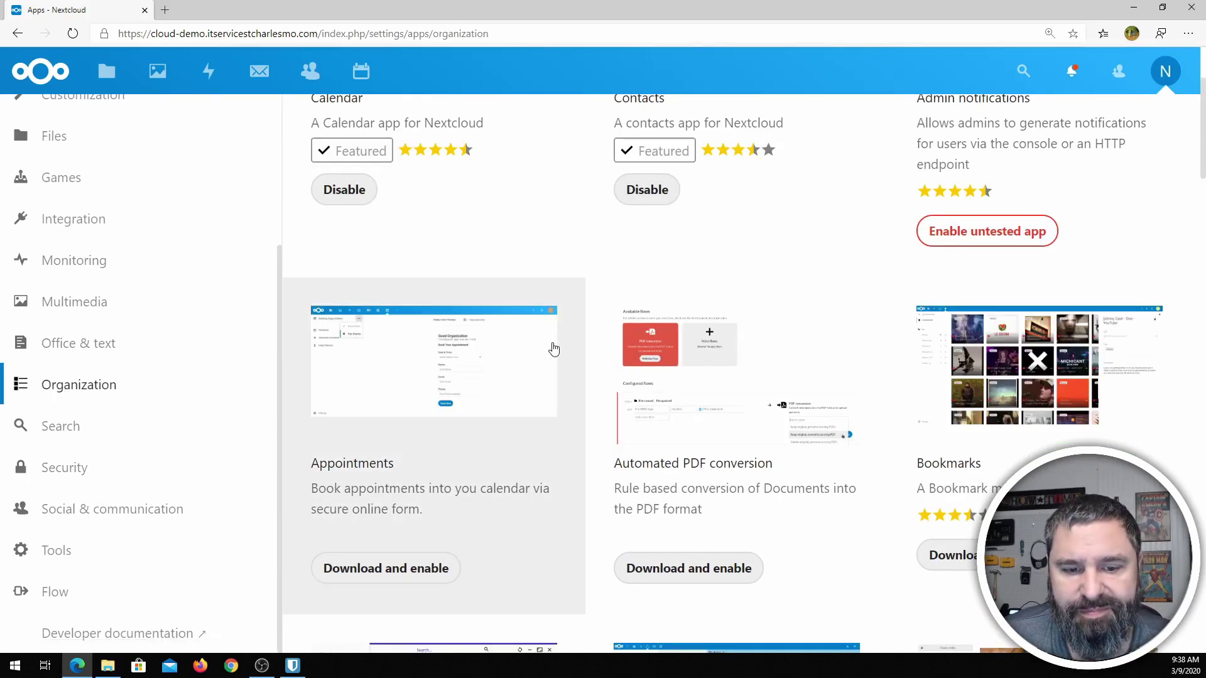
{"action": "scroll", "coordinate": [517, 366], "scroll_direction": "up", "scroll_amount": 2}
{"action": "scroll", "coordinate": [452, 292], "scroll_direction": "down", "scroll_amount": 5}
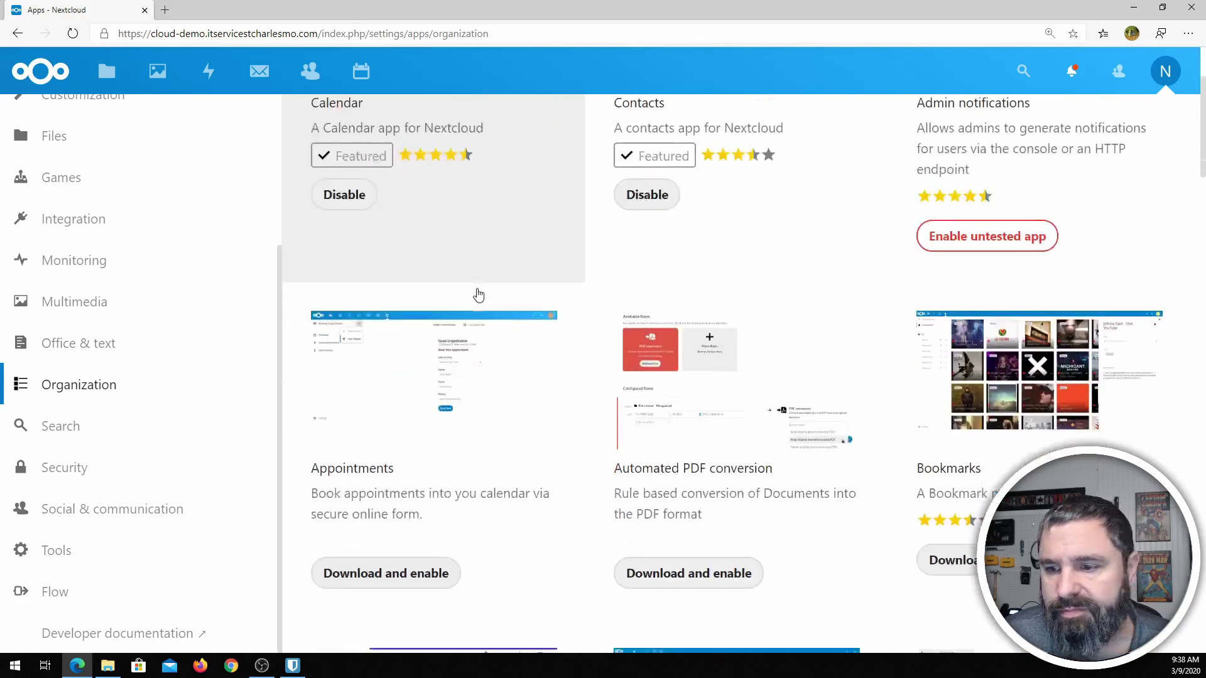
{"action": "scroll", "coordinate": [571, 237], "scroll_direction": "down", "scroll_amount": 5}
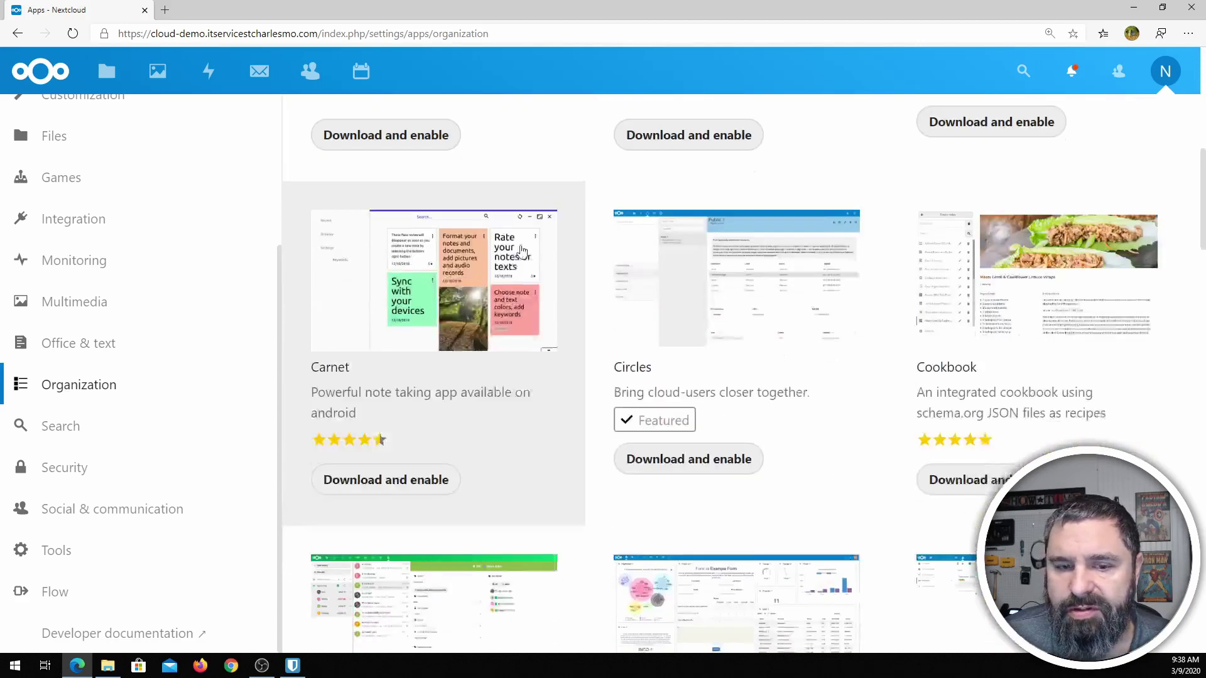
{"action": "scroll", "coordinate": [431, 342], "scroll_direction": "down", "scroll_amount": 12}
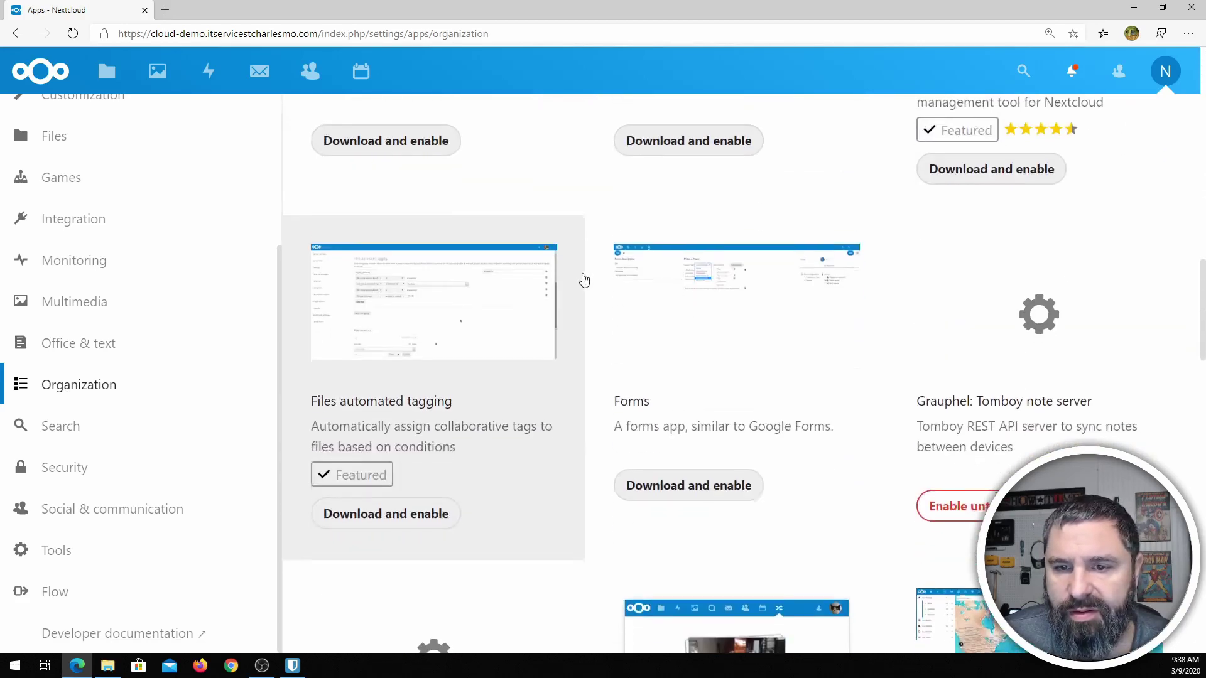
{"action": "scroll", "coordinate": [367, 326], "scroll_direction": "down", "scroll_amount": 15}
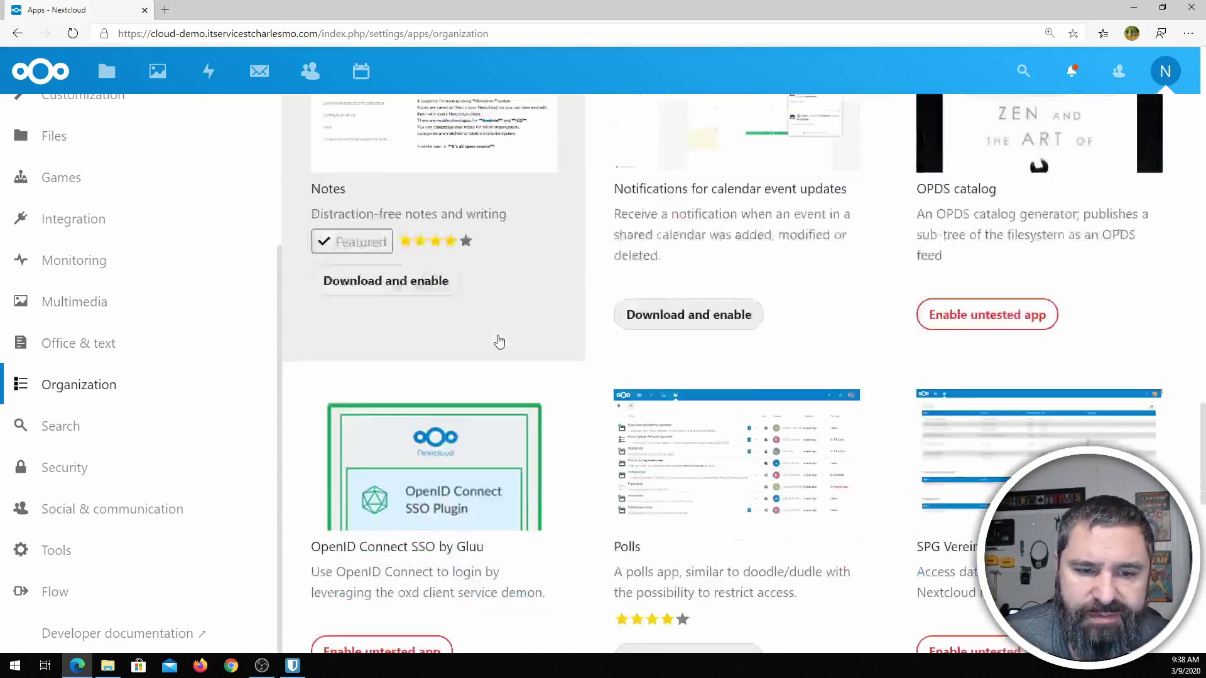
{"action": "scroll", "coordinate": [500, 341], "scroll_direction": "down", "scroll_amount": 8}
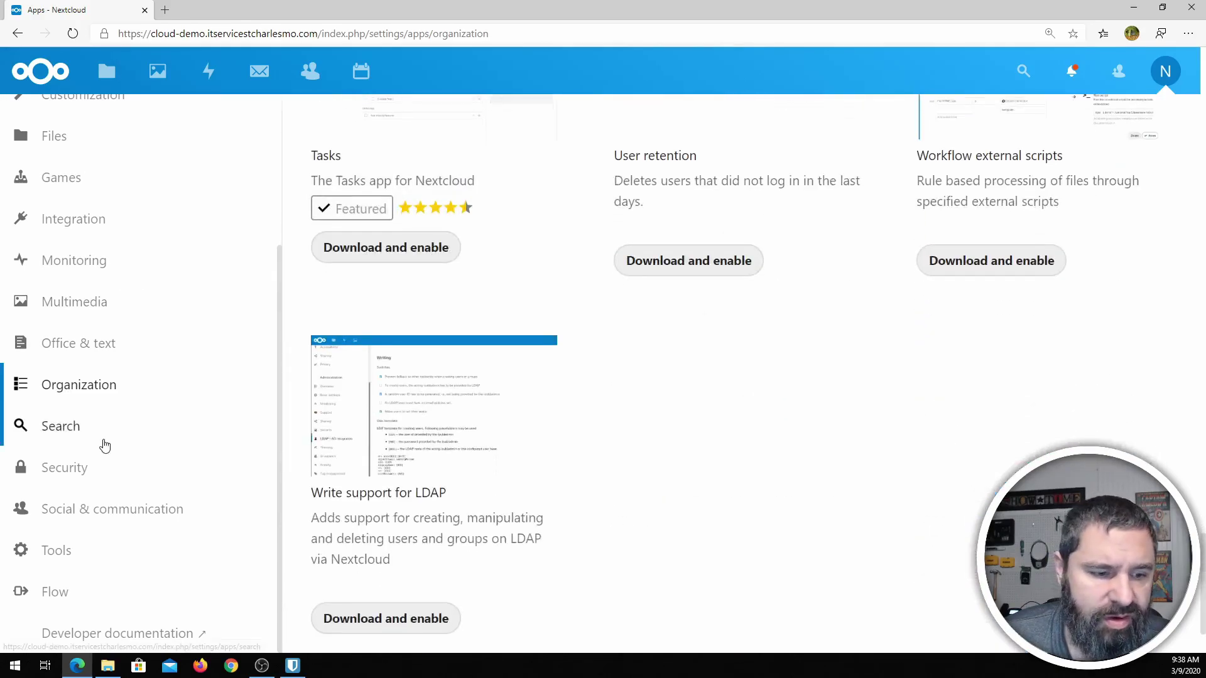
- Browse the Tools category app listing, reloading it once
{"action": "left_click", "coordinate": [58, 552]}
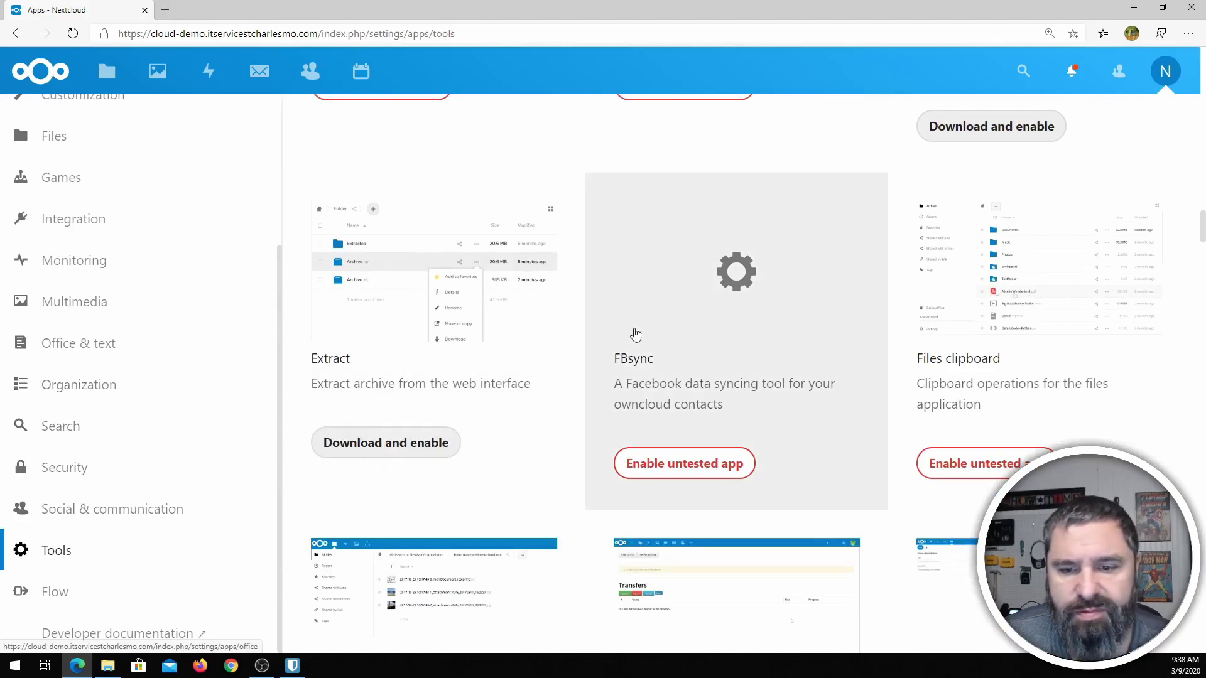
{"action": "left_click", "coordinate": [55, 553]}
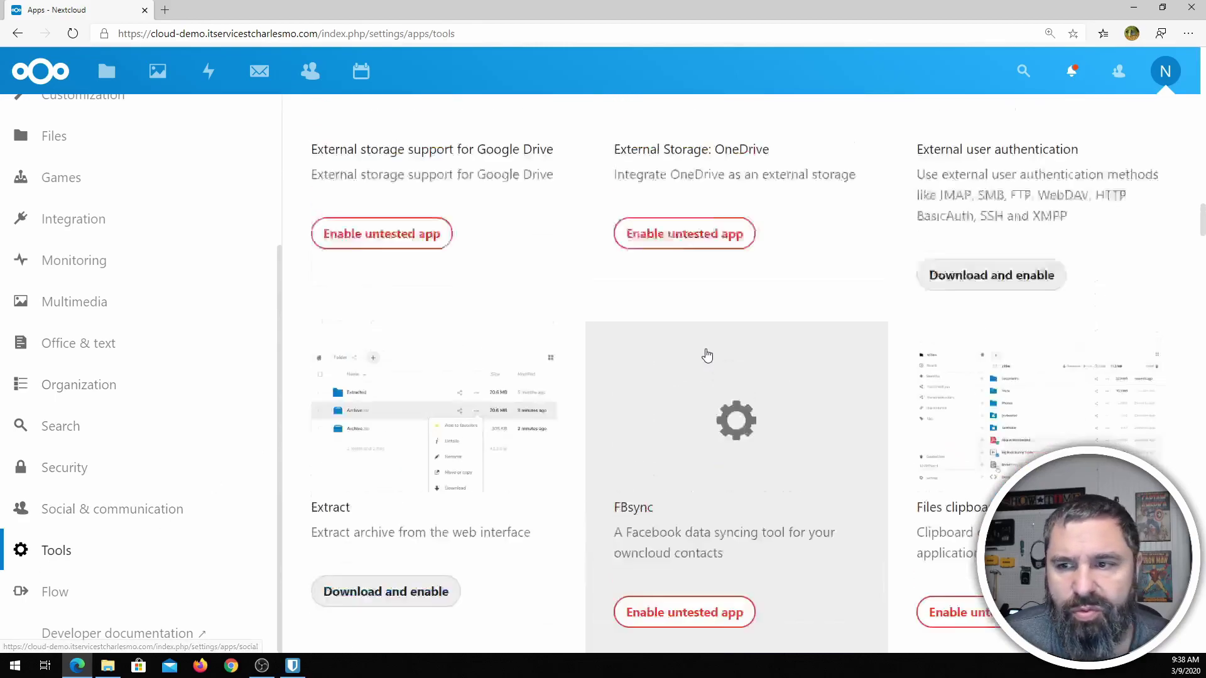
{"action": "scroll", "coordinate": [707, 356], "scroll_direction": "up", "scroll_amount": 20}
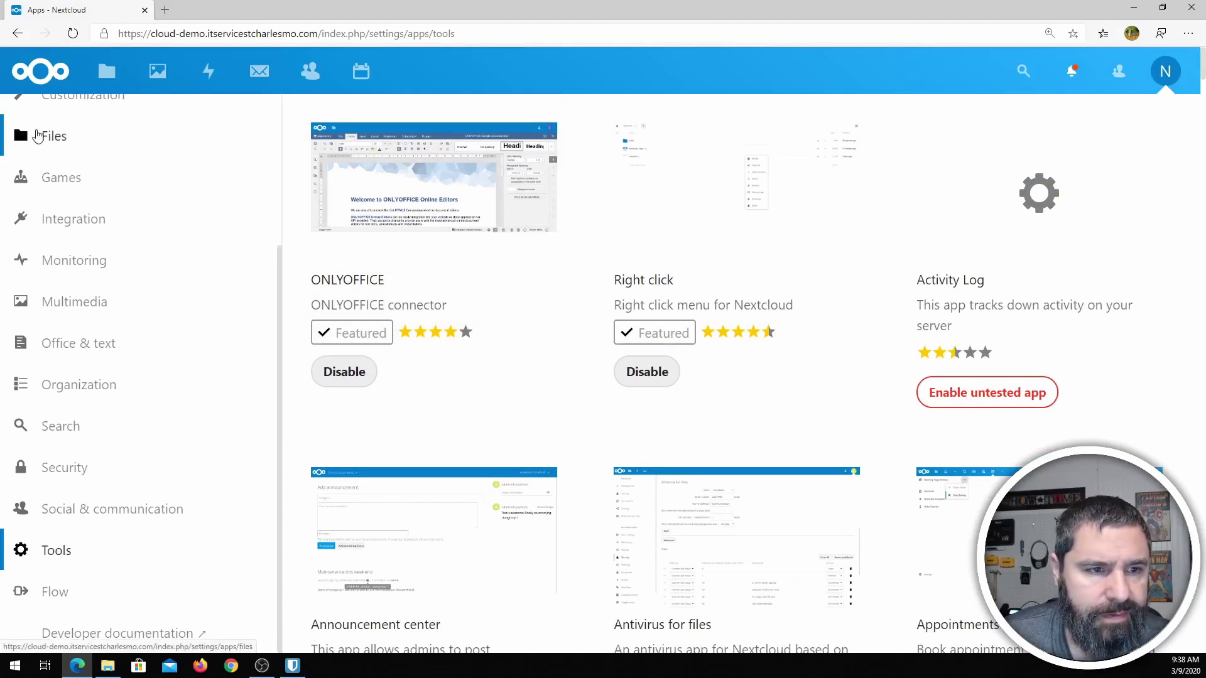
{"action": "scroll", "coordinate": [91, 301], "scroll_direction": "up", "scroll_amount": 3}
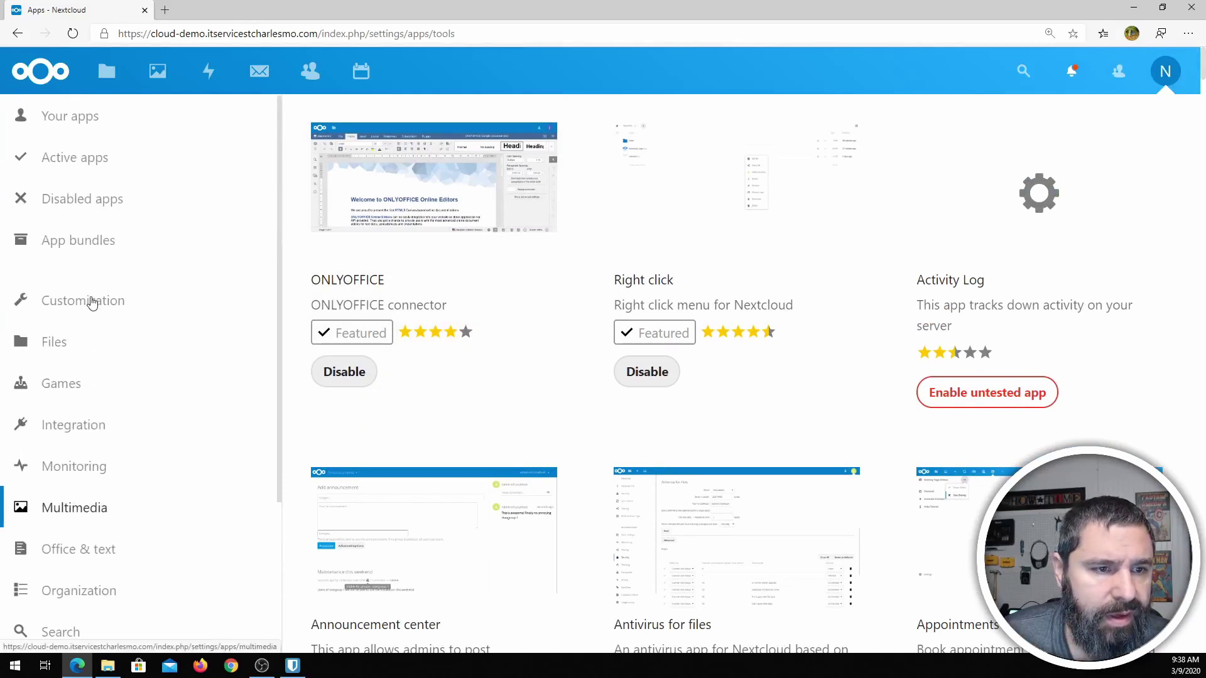
{"action": "left_click", "coordinate": [86, 163]}
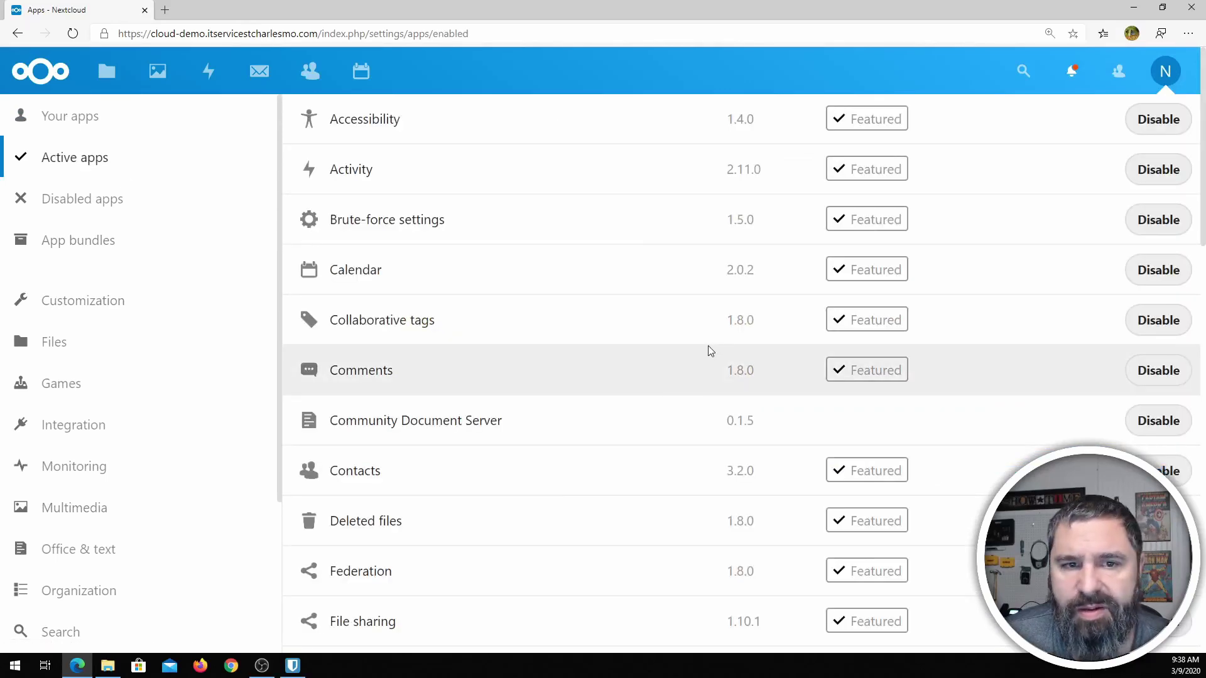
- Scroll the active apps to the end, then browse app bundles up to Enterprise
{"action": "scroll", "coordinate": [417, 385], "scroll_direction": "down", "scroll_amount": 8}
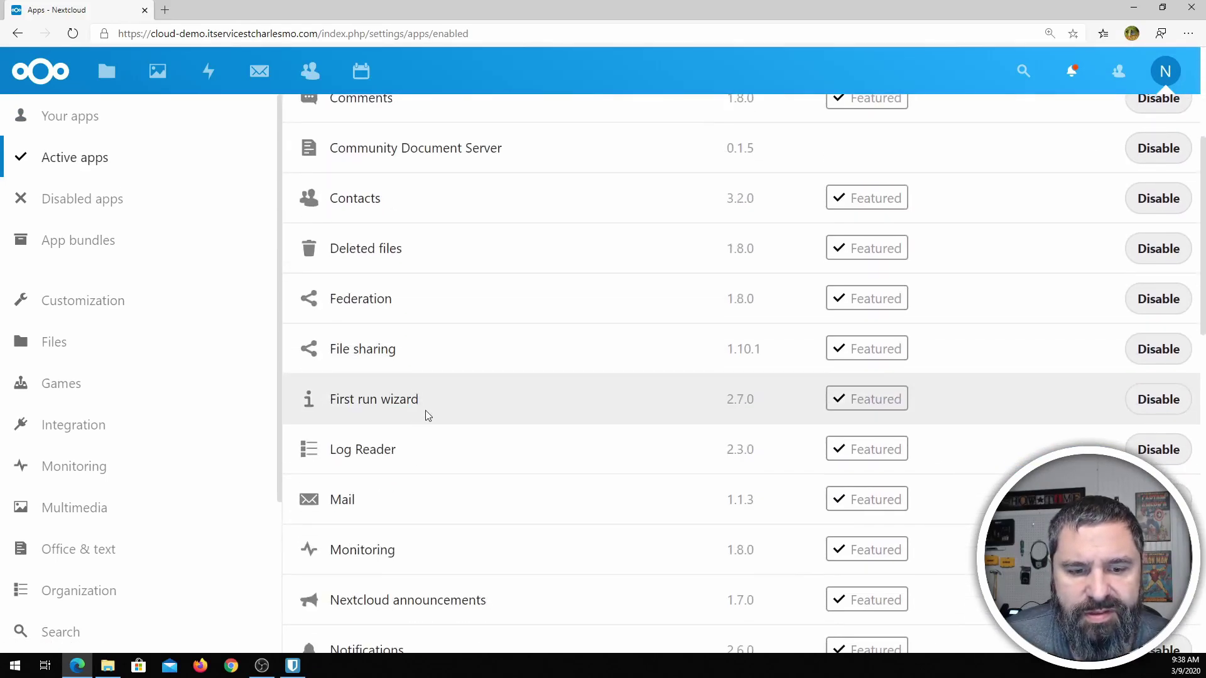
{"action": "scroll", "coordinate": [433, 422], "scroll_direction": "down", "scroll_amount": 10}
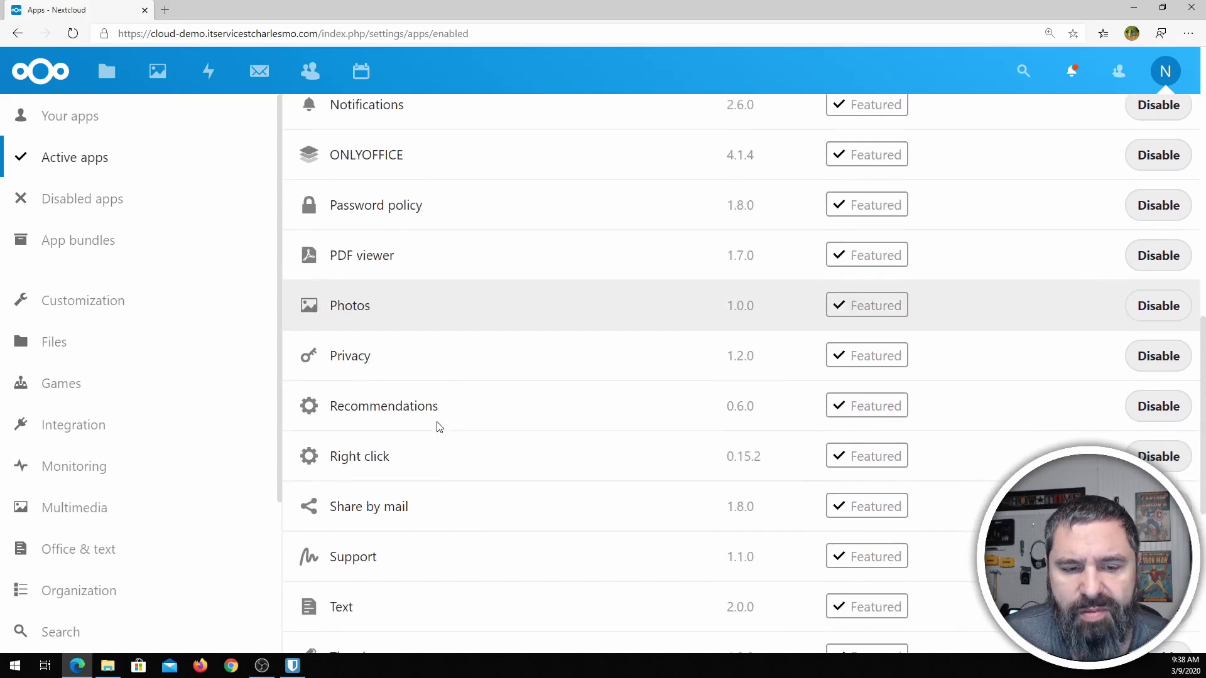
{"action": "scroll", "coordinate": [438, 427], "scroll_direction": "down", "scroll_amount": 3}
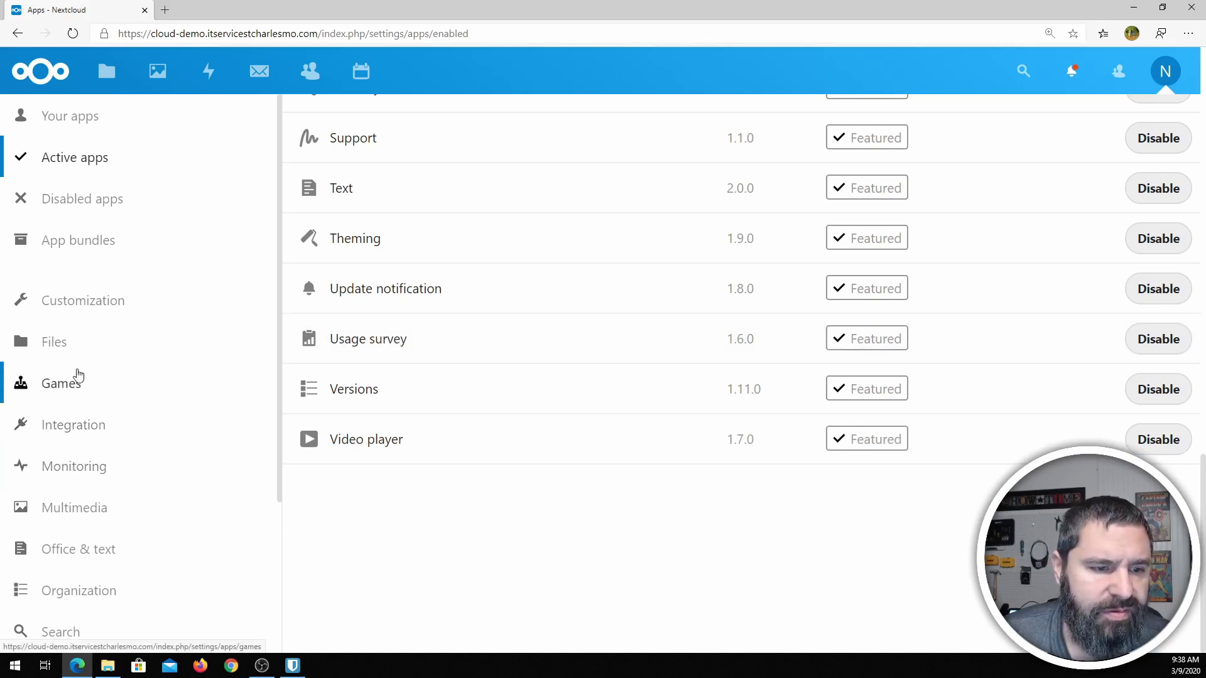
{"action": "scroll", "coordinate": [83, 364], "scroll_direction": "up", "scroll_amount": 5}
{"action": "left_click", "coordinate": [67, 247]}
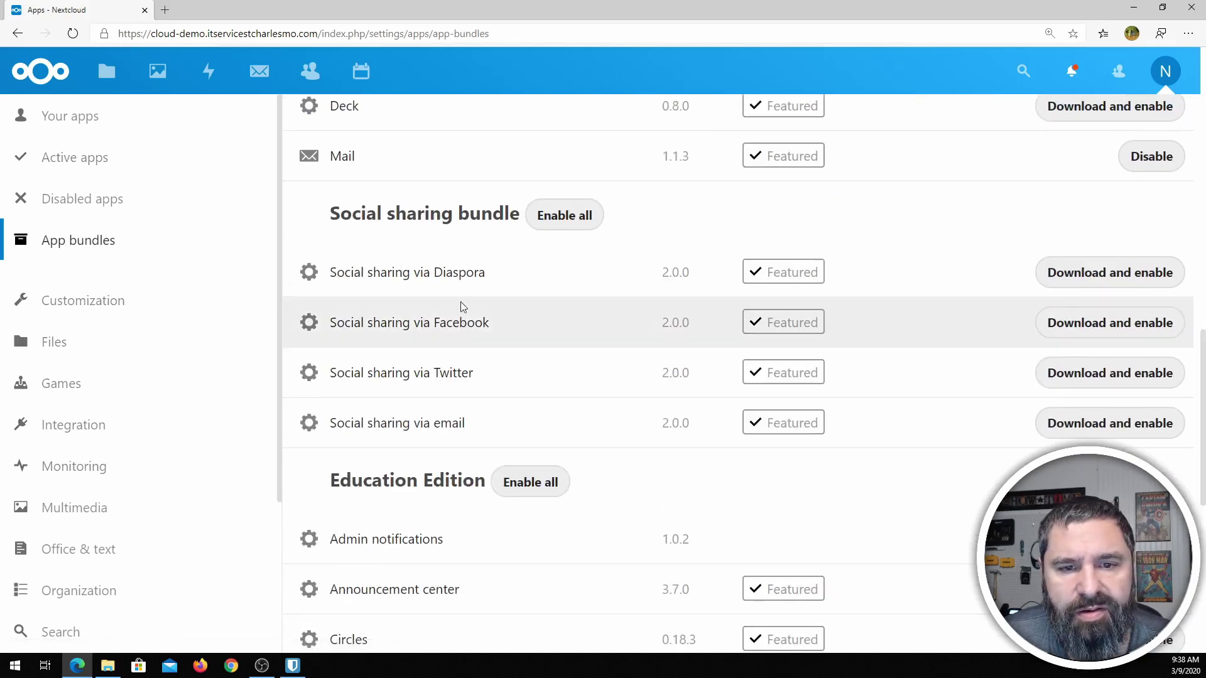
{"action": "scroll", "coordinate": [422, 493], "scroll_direction": "up", "scroll_amount": 7}
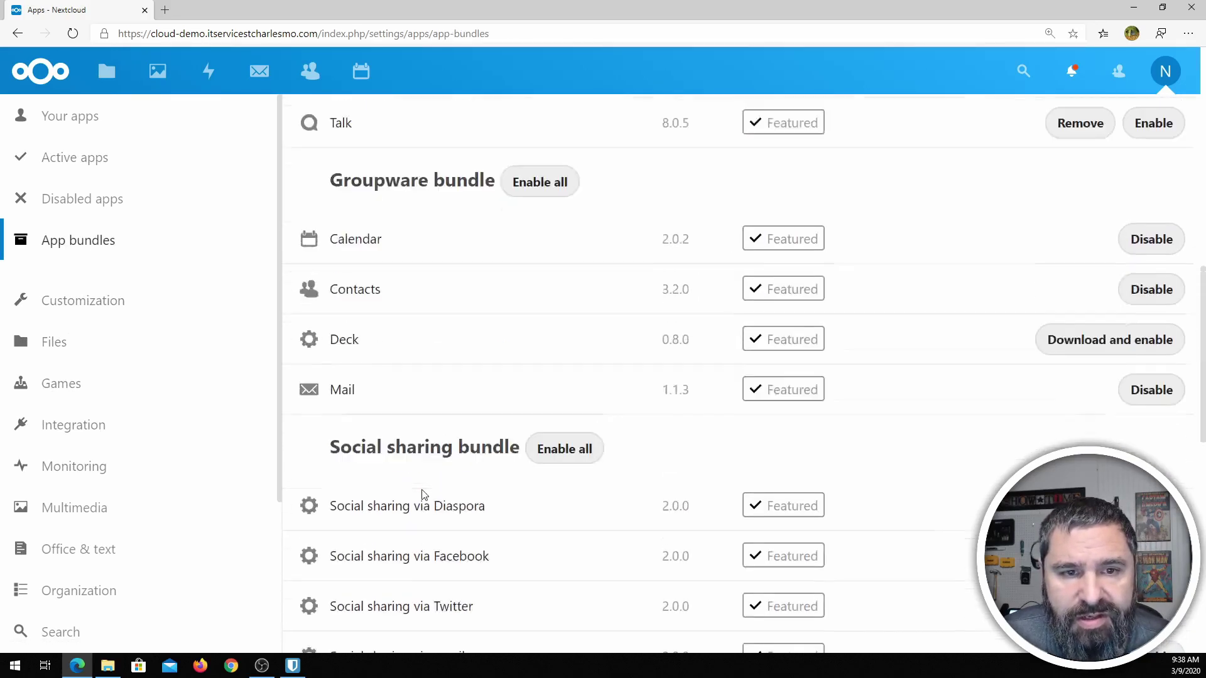
{"action": "scroll", "coordinate": [411, 413], "scroll_direction": "up", "scroll_amount": 4}
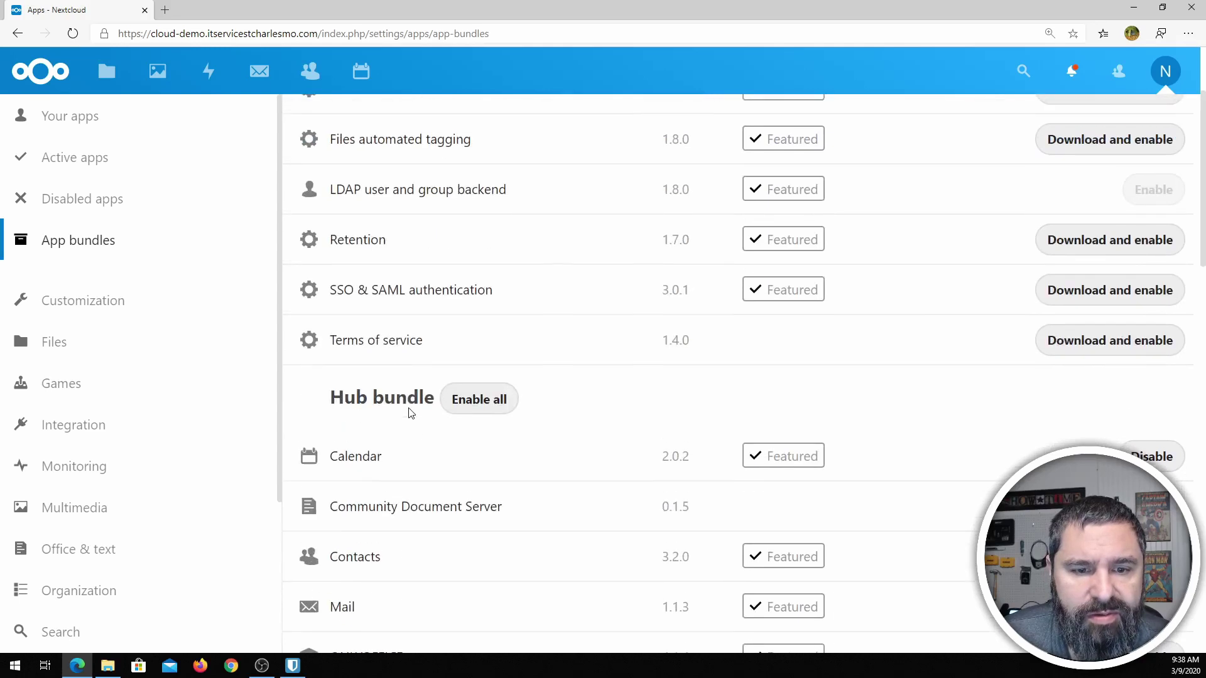
{"action": "scroll", "coordinate": [370, 396], "scroll_direction": "down", "scroll_amount": 3}
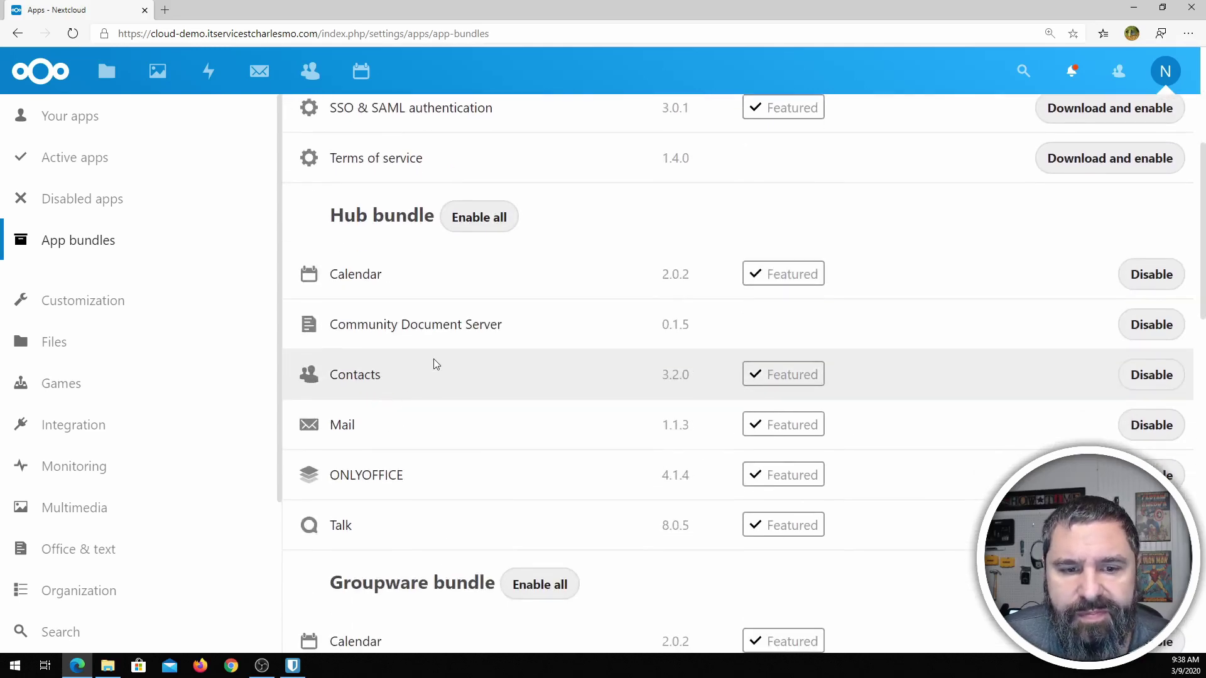
{"action": "scroll", "coordinate": [434, 361], "scroll_direction": "up", "scroll_amount": 4}
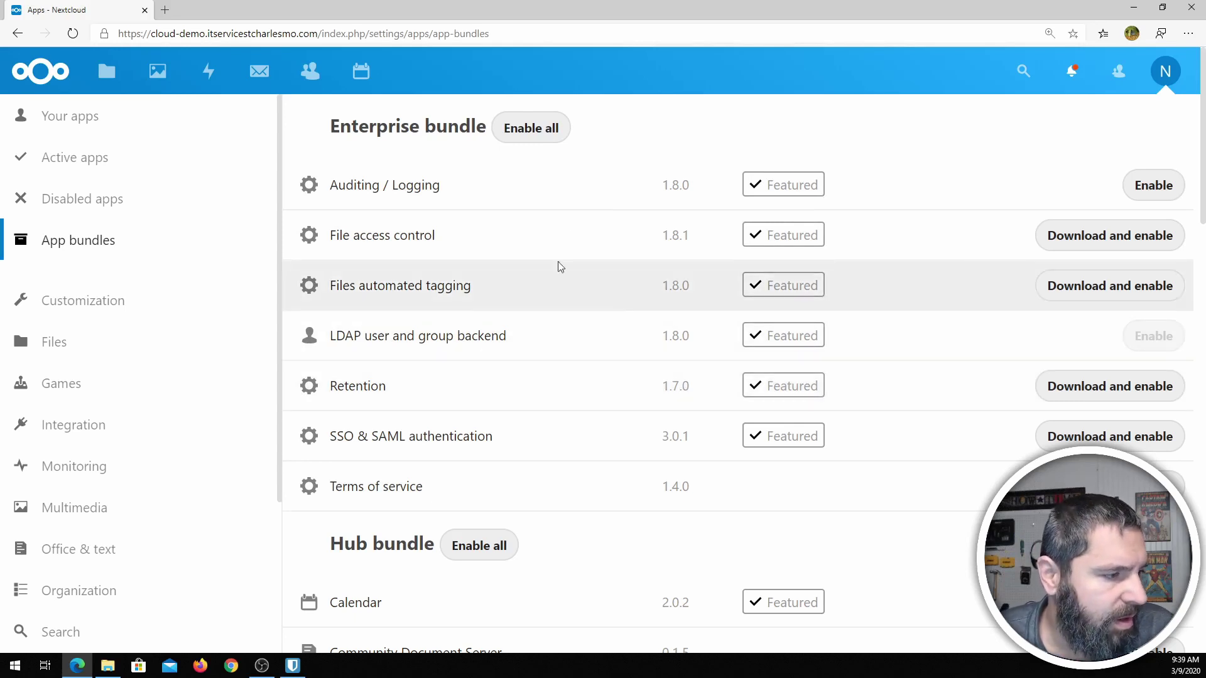
- Open the desktop client download page from the personal Mobile & desktop settings
{"action": "left_click", "coordinate": [1165, 76]}
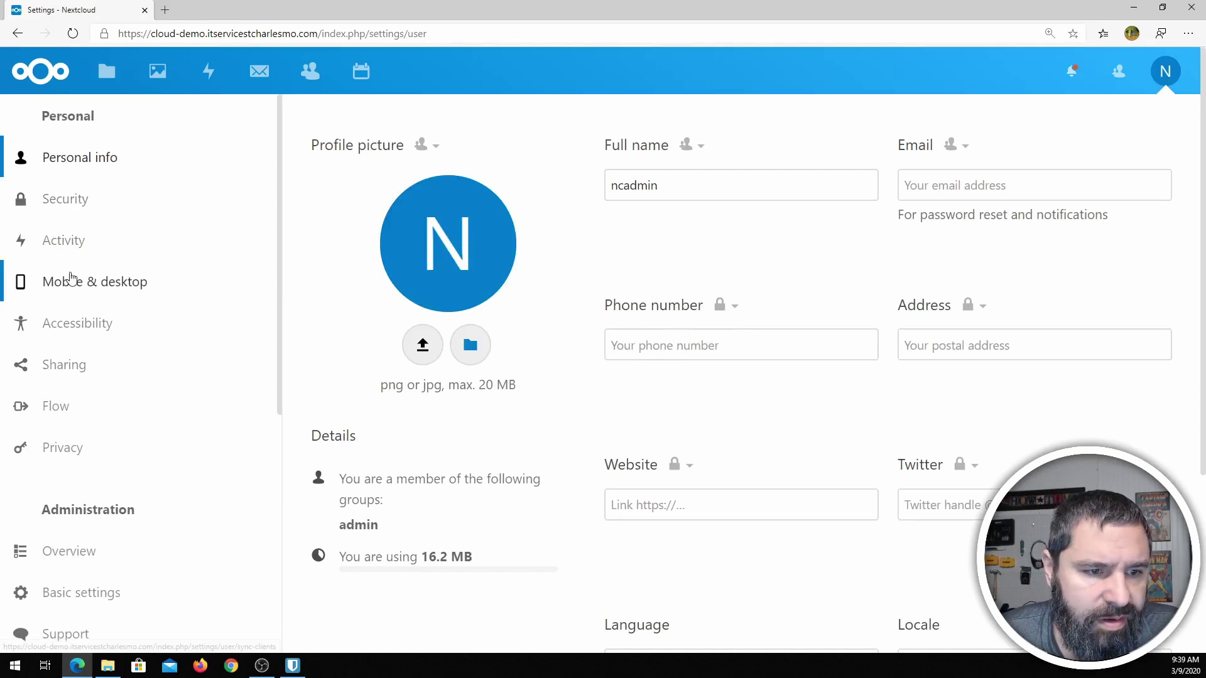
{"action": "left_click", "coordinate": [72, 280]}
{"action": "left_click", "coordinate": [383, 261]}
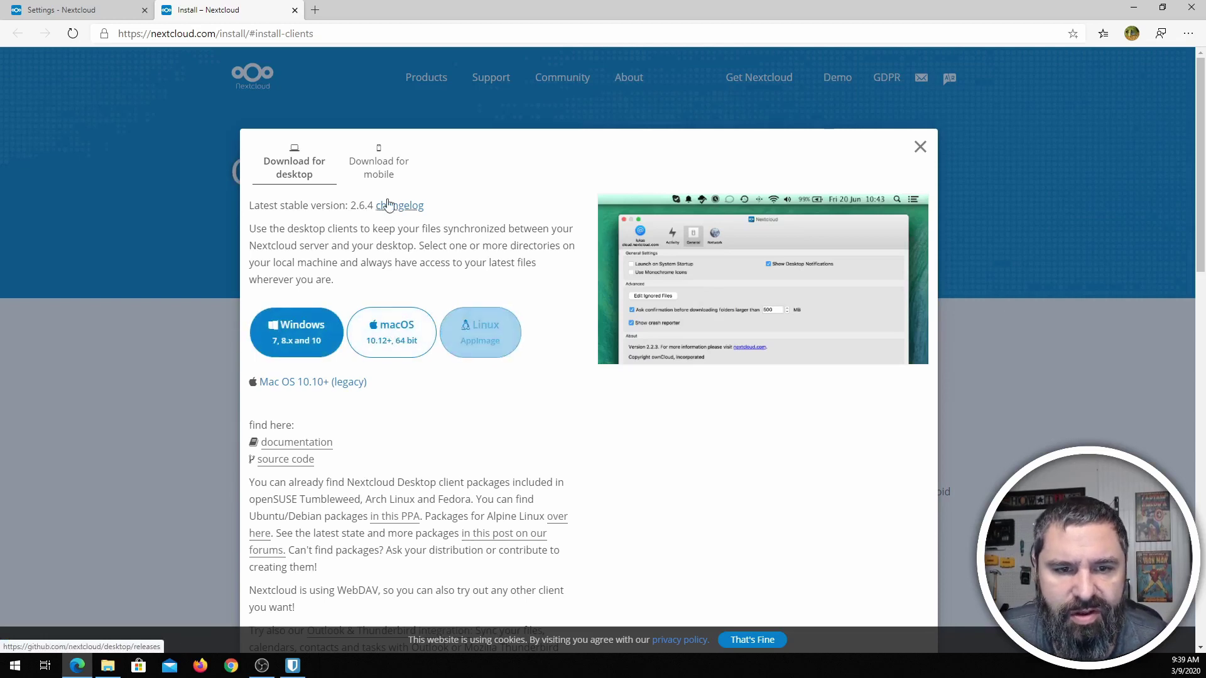
- Switch the install page's download panel to the mobile app store links
{"action": "left_click", "coordinate": [379, 178]}
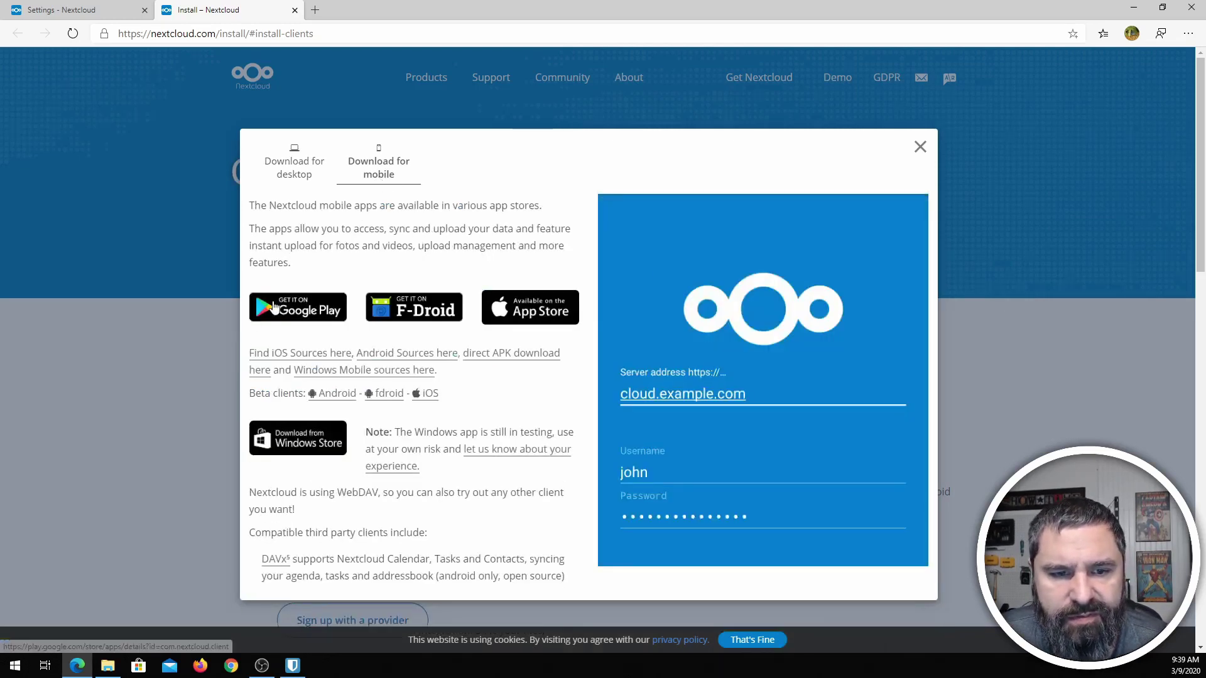